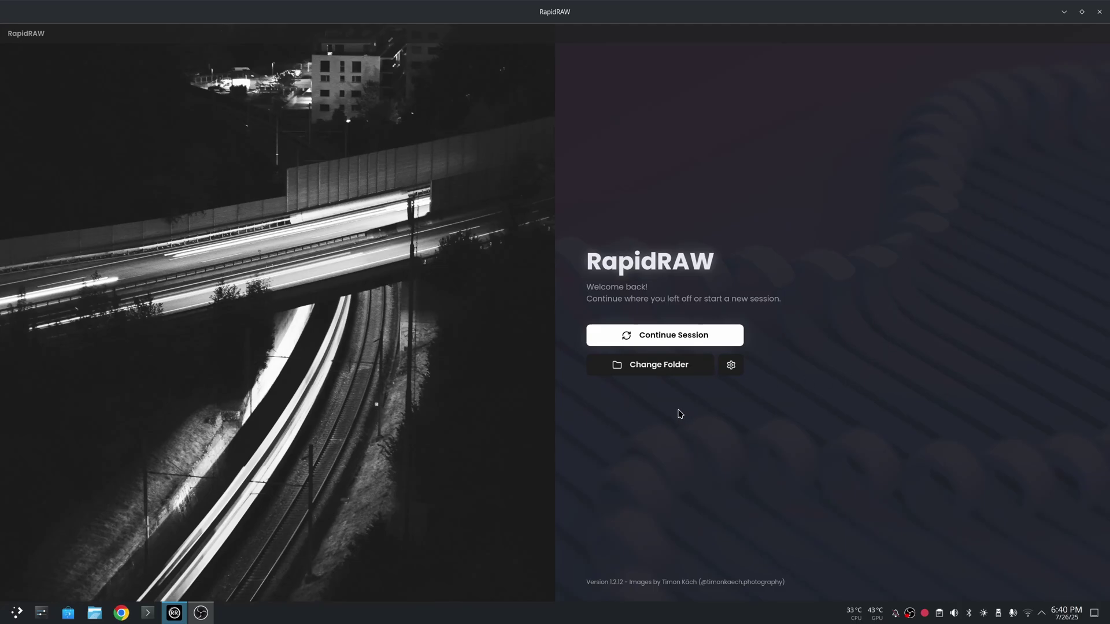
Browse the Settings page down to Keyboard Shortcuts and Information, then go back to the welcome screen.
{"action": "left_click", "coordinate": [731, 365]}
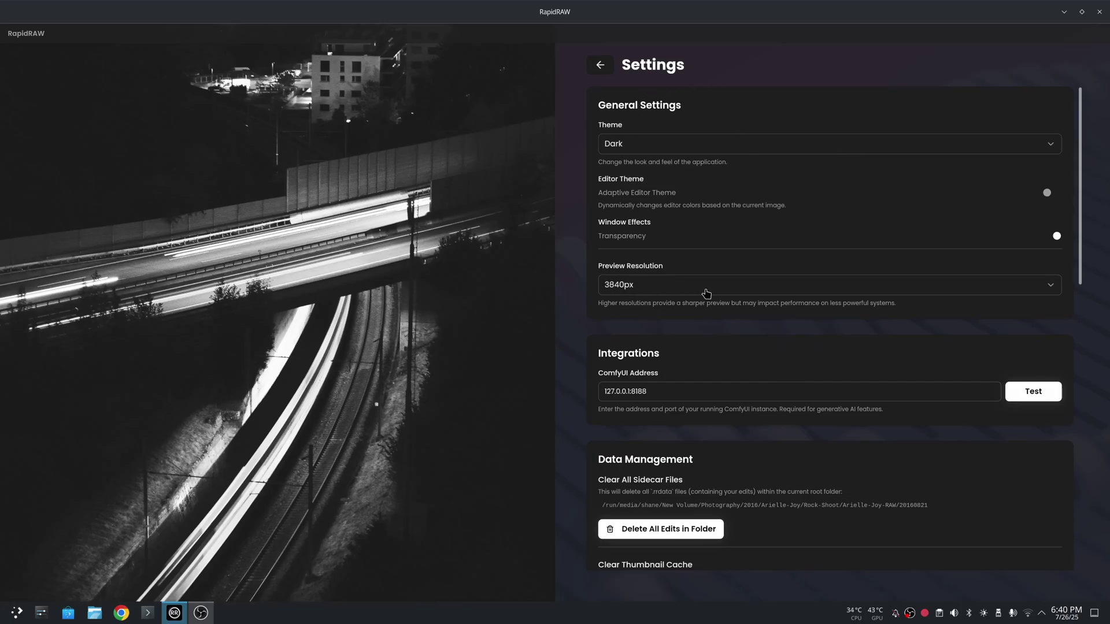
{"action": "scroll", "coordinate": [810, 330], "scroll_direction": "down", "scroll_amount": 3}
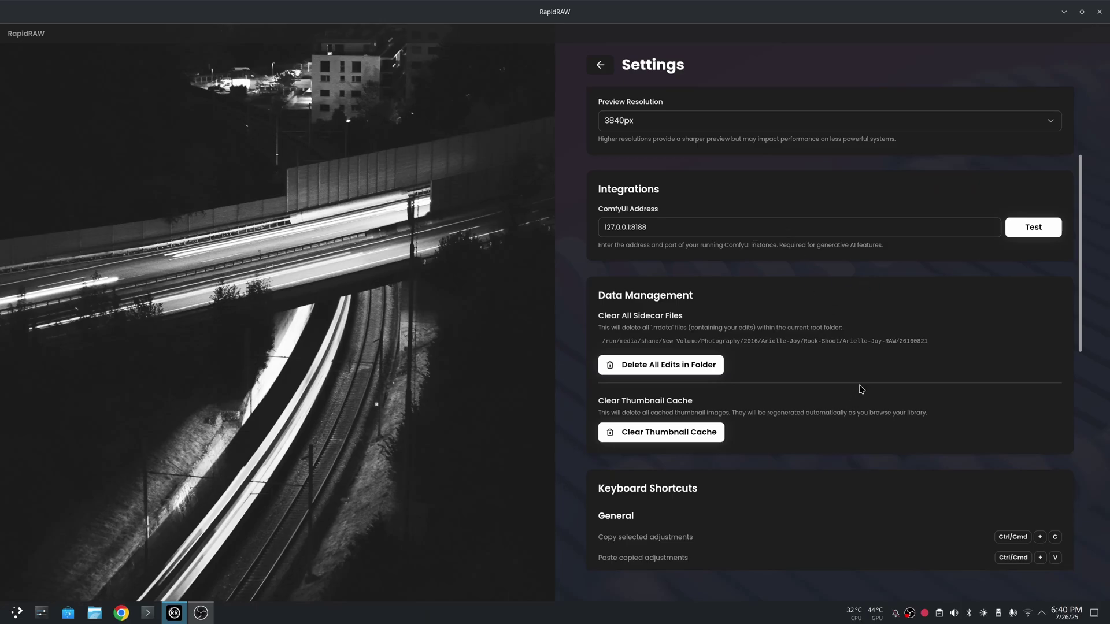
{"action": "scroll", "coordinate": [815, 309], "scroll_direction": "down", "scroll_amount": 10}
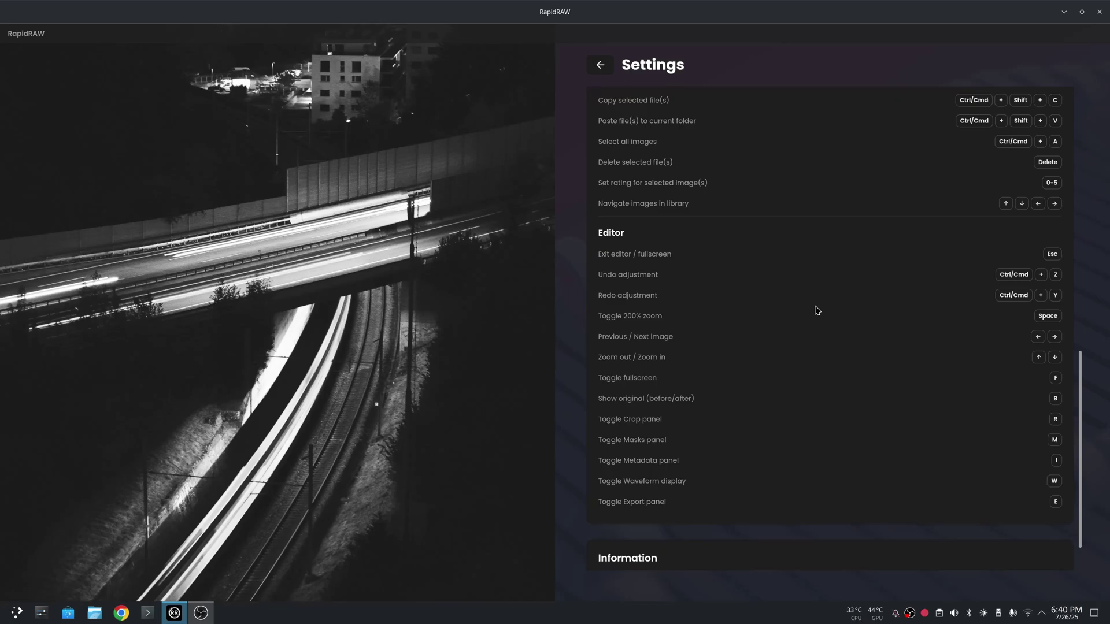
{"action": "scroll", "coordinate": [815, 310], "scroll_direction": "down", "scroll_amount": 2}
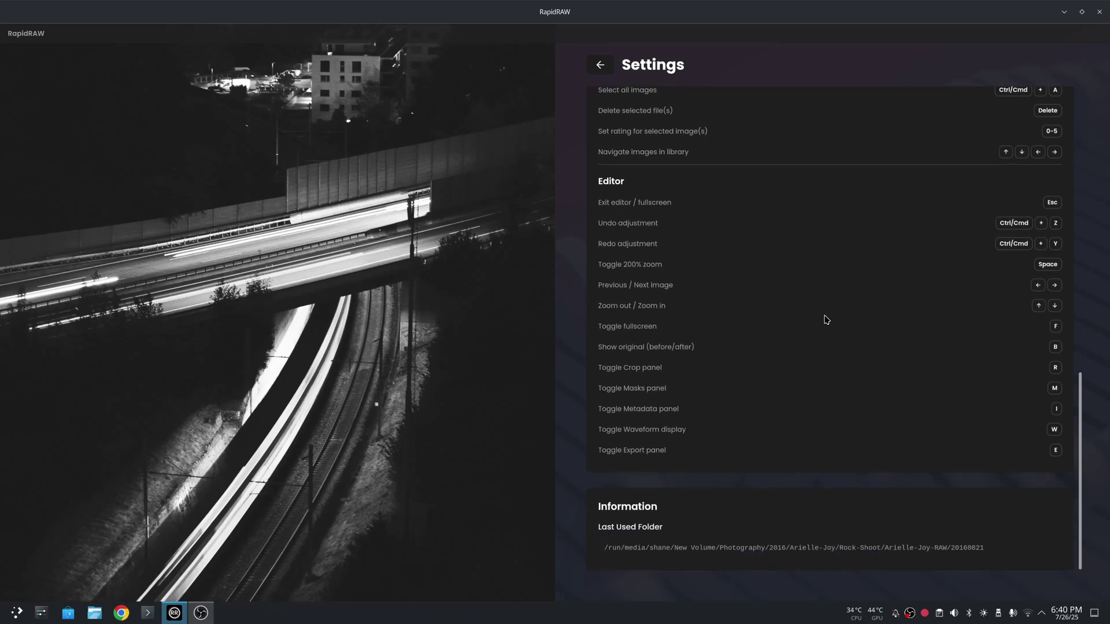
{"action": "scroll", "coordinate": [825, 319], "scroll_direction": "up", "scroll_amount": 15}
{"action": "left_click", "coordinate": [600, 64]}
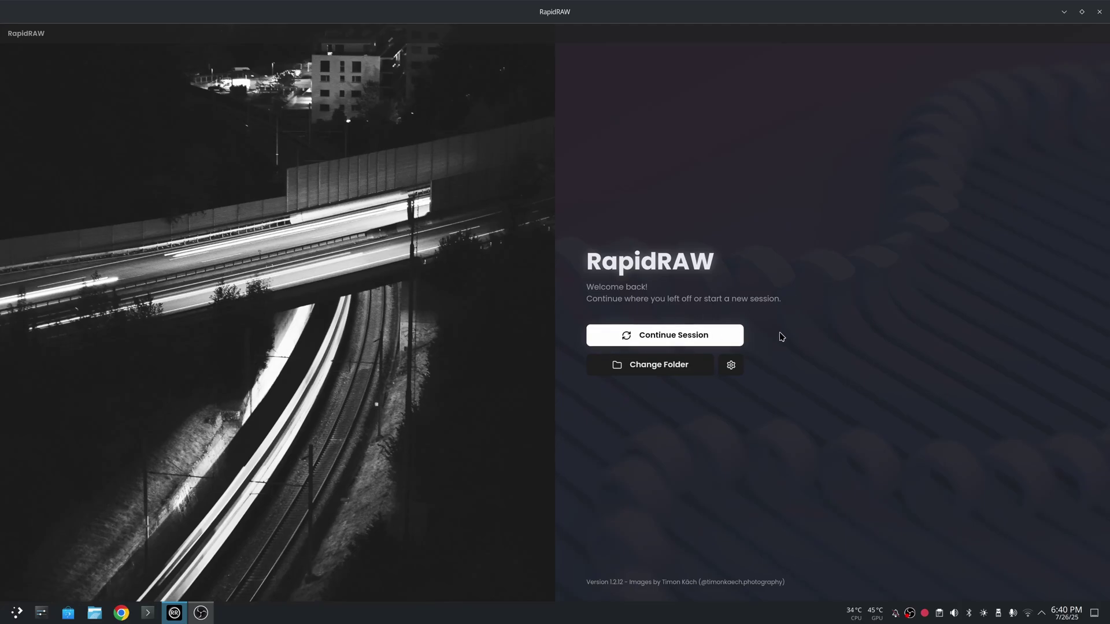
Resume the previous session and select thumbnail 0071 further down the Library grid.
{"action": "left_click", "coordinate": [664, 332]}
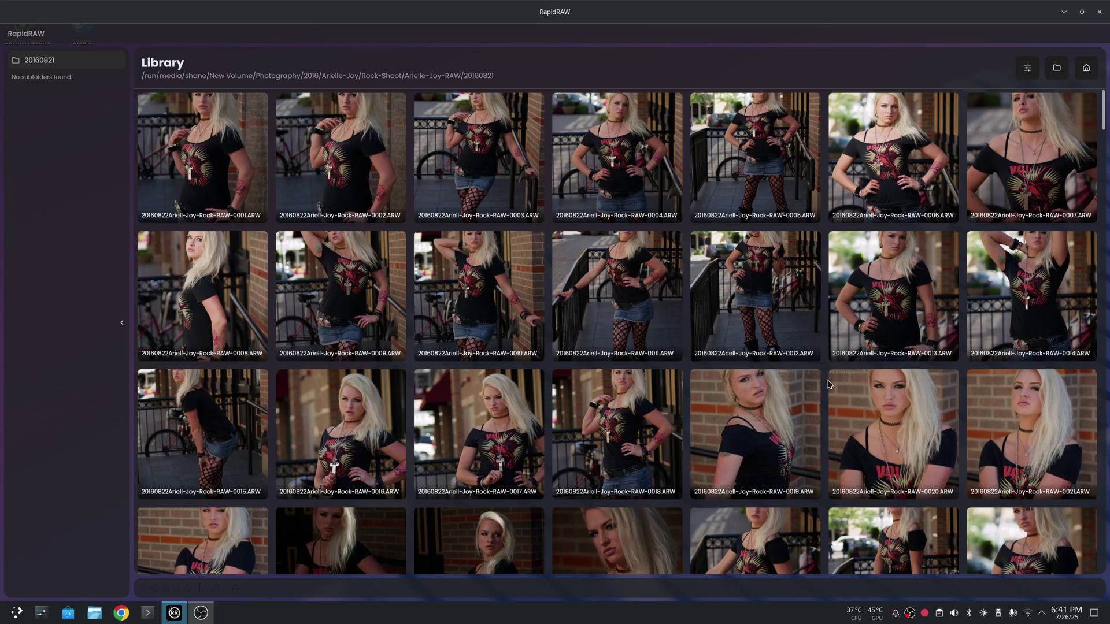
{"action": "scroll", "coordinate": [819, 385], "scroll_direction": "down", "scroll_amount": 1}
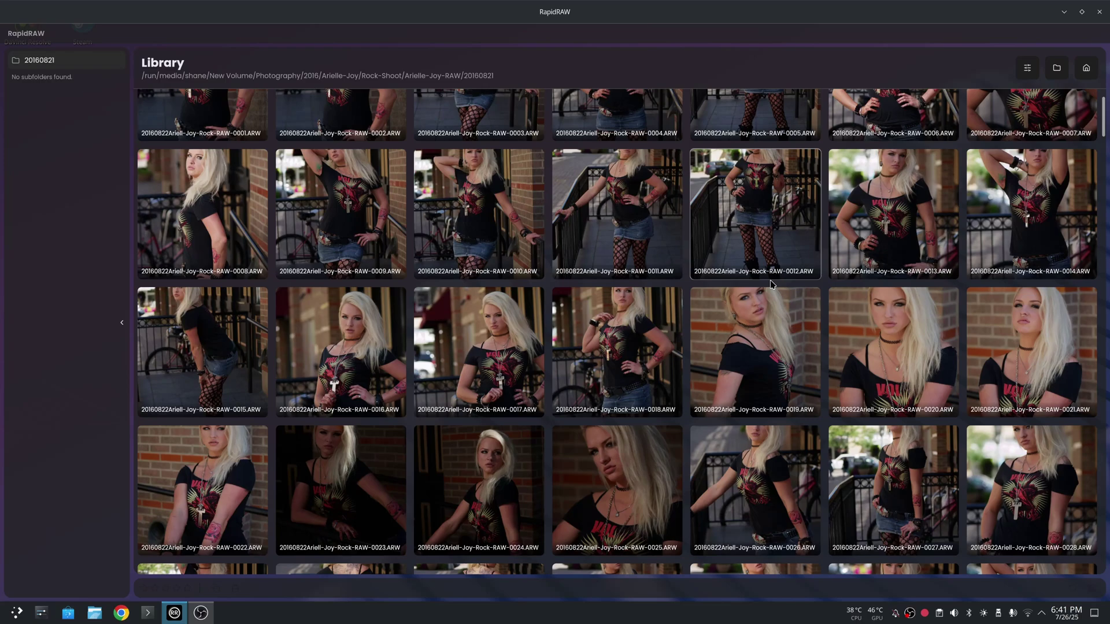
{"action": "scroll", "coordinate": [803, 327], "scroll_direction": "down", "scroll_amount": 2}
{"action": "scroll", "coordinate": [803, 327], "scroll_direction": "down", "scroll_amount": 8}
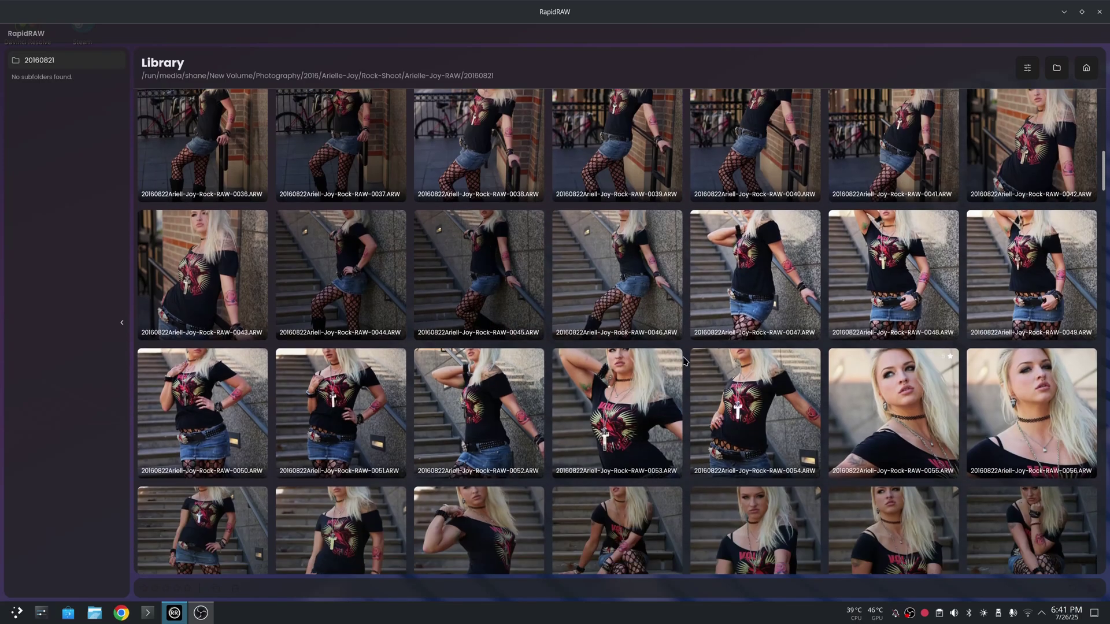
{"action": "scroll", "coordinate": [654, 372], "scroll_direction": "down", "scroll_amount": 3}
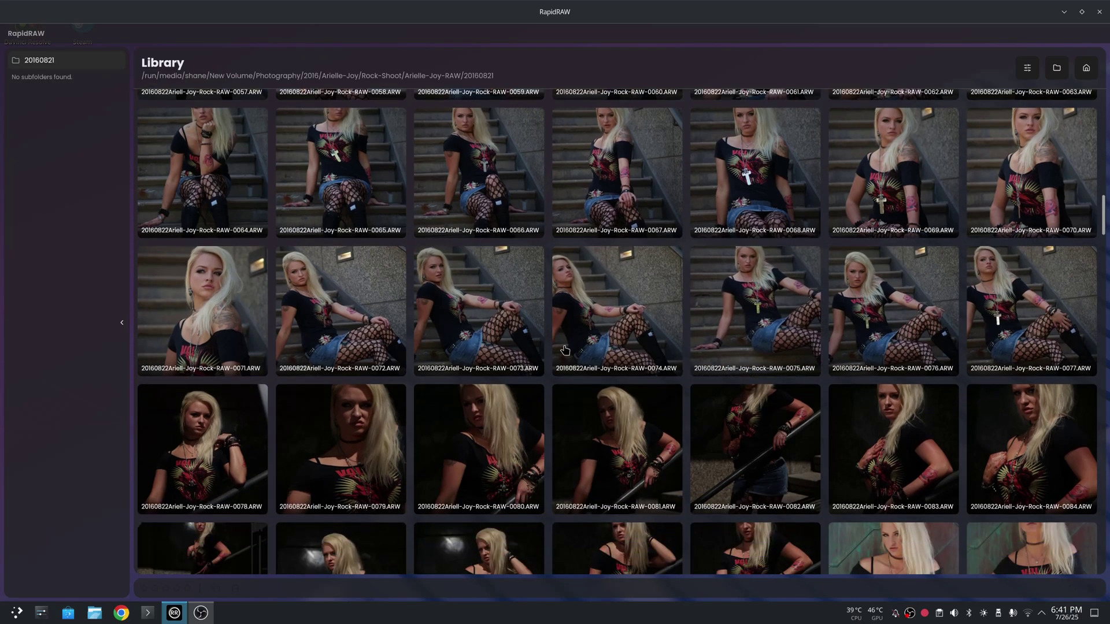
{"action": "left_click", "coordinate": [232, 320]}
Open portrait 0071 in the editor, briefly stepping to the neighbouring photo and back.
{"action": "double_click", "coordinate": [232, 320]}
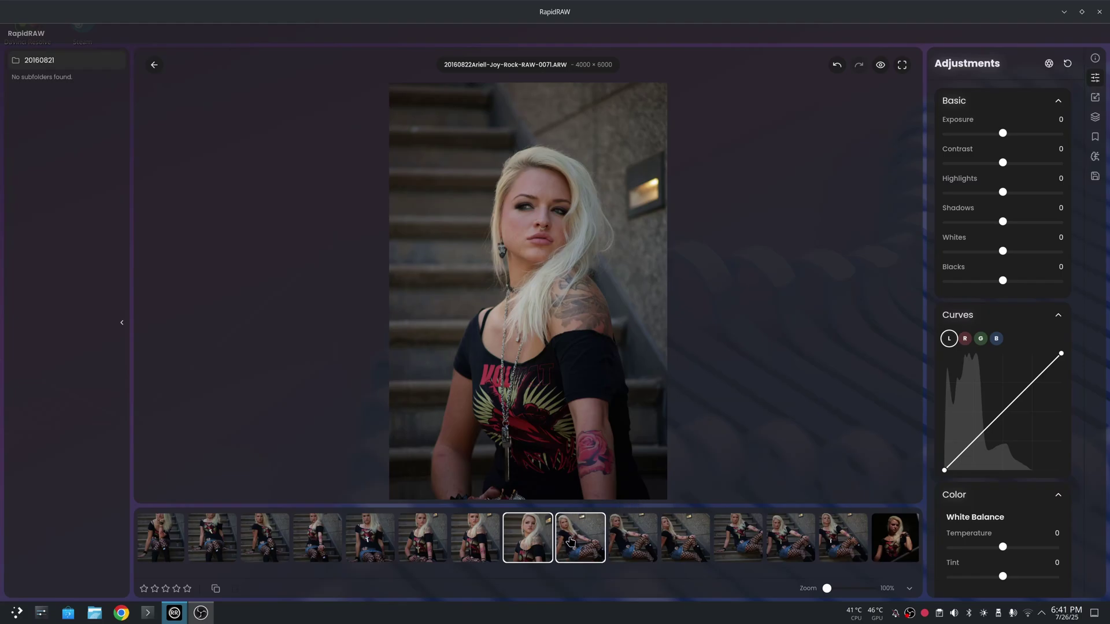
{"action": "key", "text": "Left"}
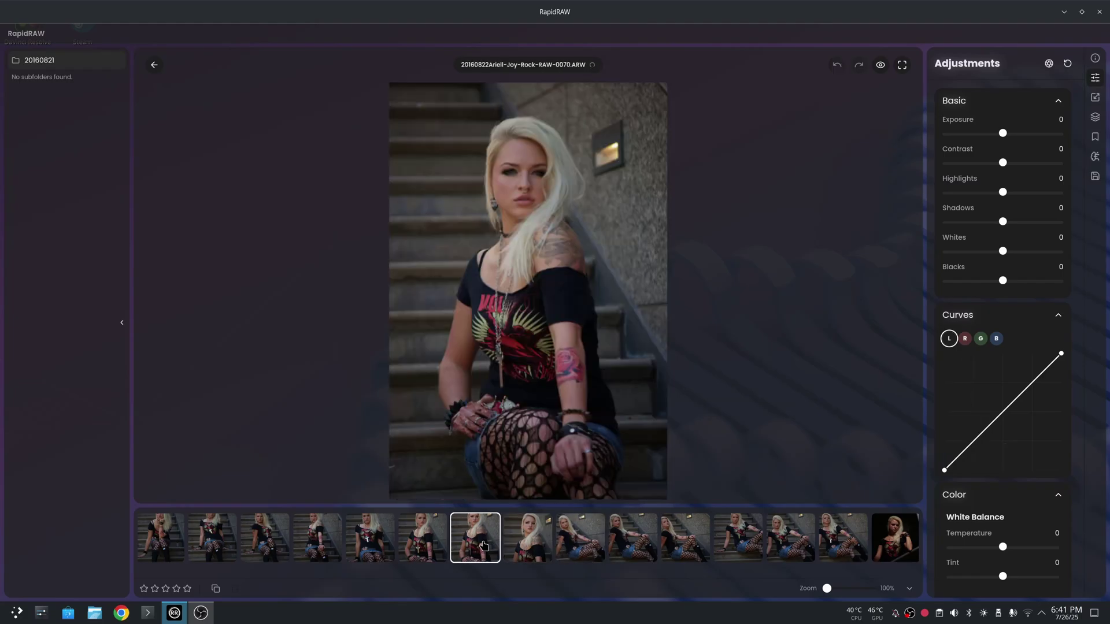
{"action": "key", "text": "Right"}
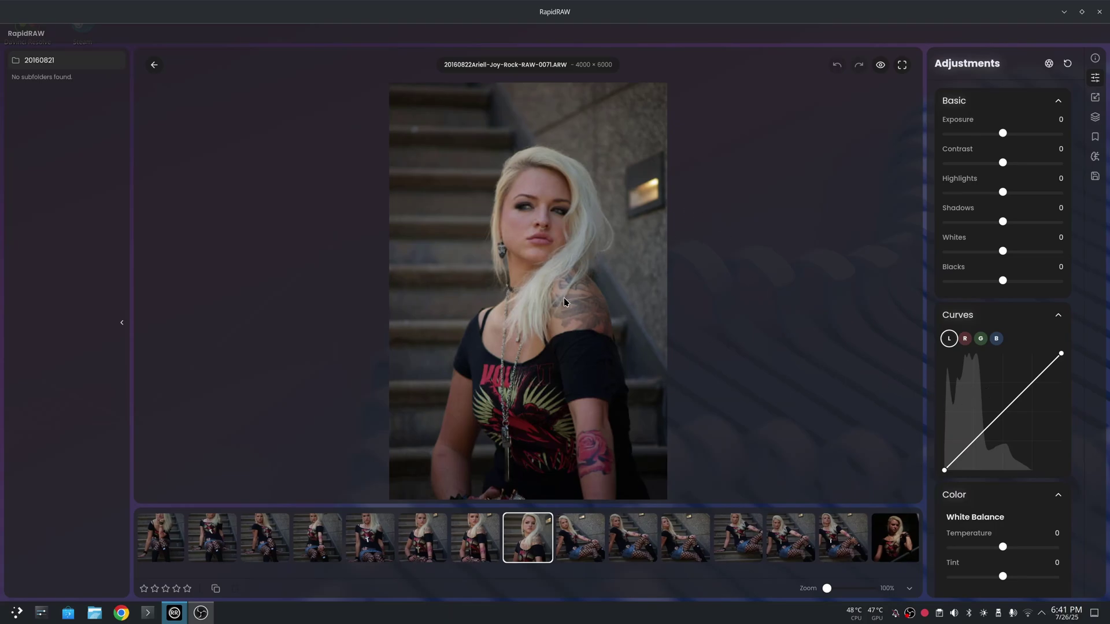
Build an S-shaped luminance curve by lifting upper tones and deepening shadows.
{"action": "left_click_drag", "start_coordinate": [1043, 373], "coordinate": [1044, 363]}
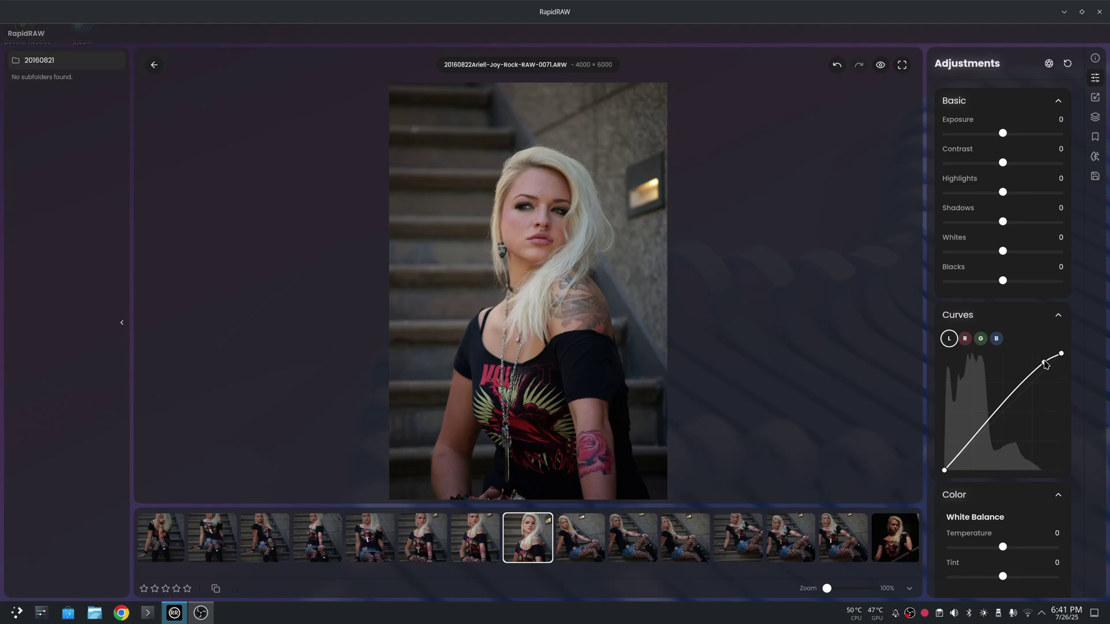
{"action": "left_click_drag", "start_coordinate": [1022, 386], "coordinate": [1020, 377]}
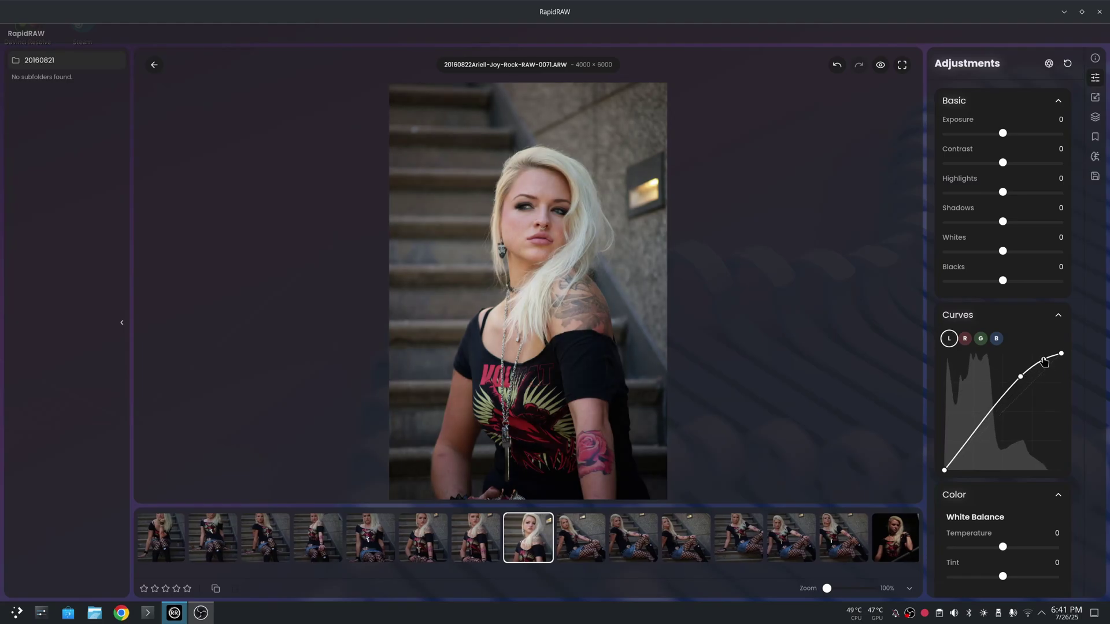
{"action": "left_click", "coordinate": [964, 446]}
{"action": "left_click_drag", "start_coordinate": [964, 447], "coordinate": [962, 453]}
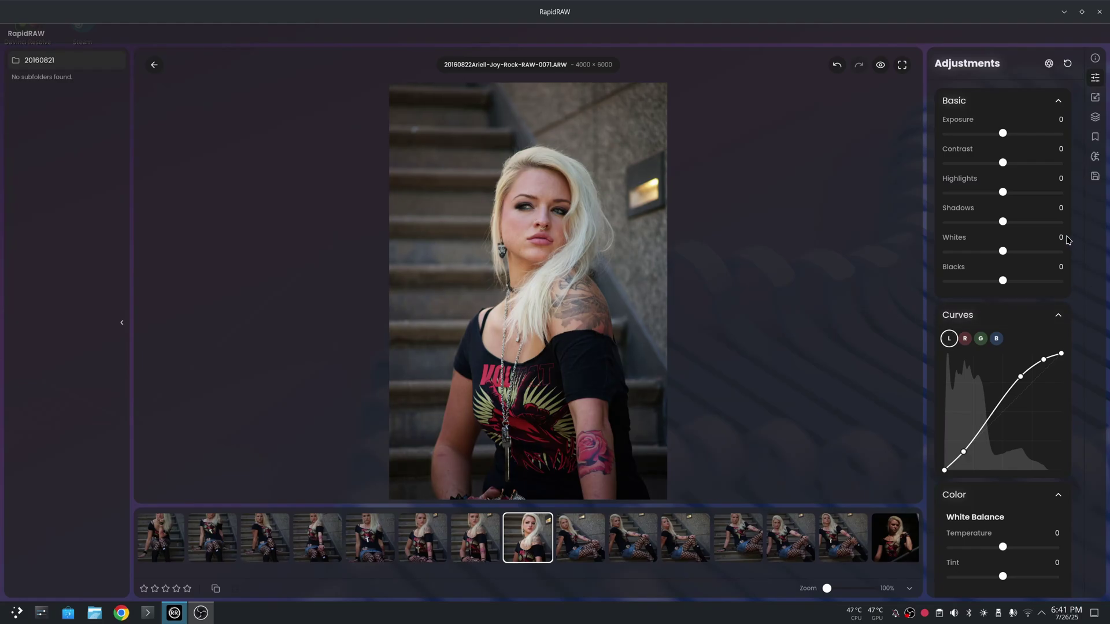
Set Highlights to -25, Whites to -14 and Exposure to 0.35.
{"action": "left_click_drag", "start_coordinate": [1003, 193], "coordinate": [988, 192]}
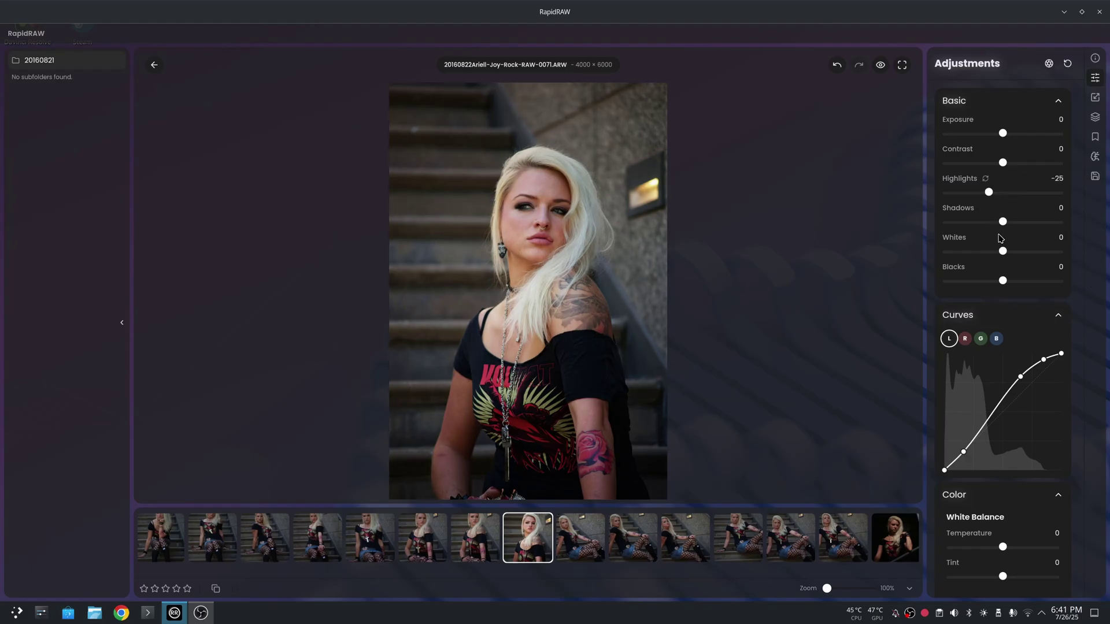
{"action": "left_click_drag", "start_coordinate": [1002, 252], "coordinate": [995, 251]}
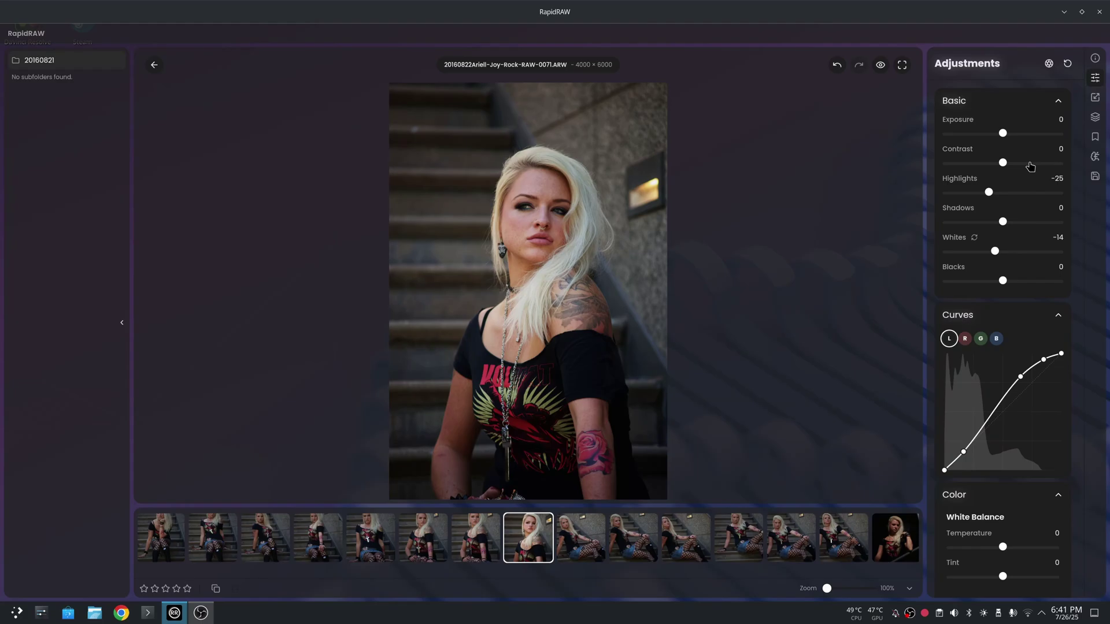
{"action": "left_click_drag", "start_coordinate": [1006, 134], "coordinate": [1006, 136]}
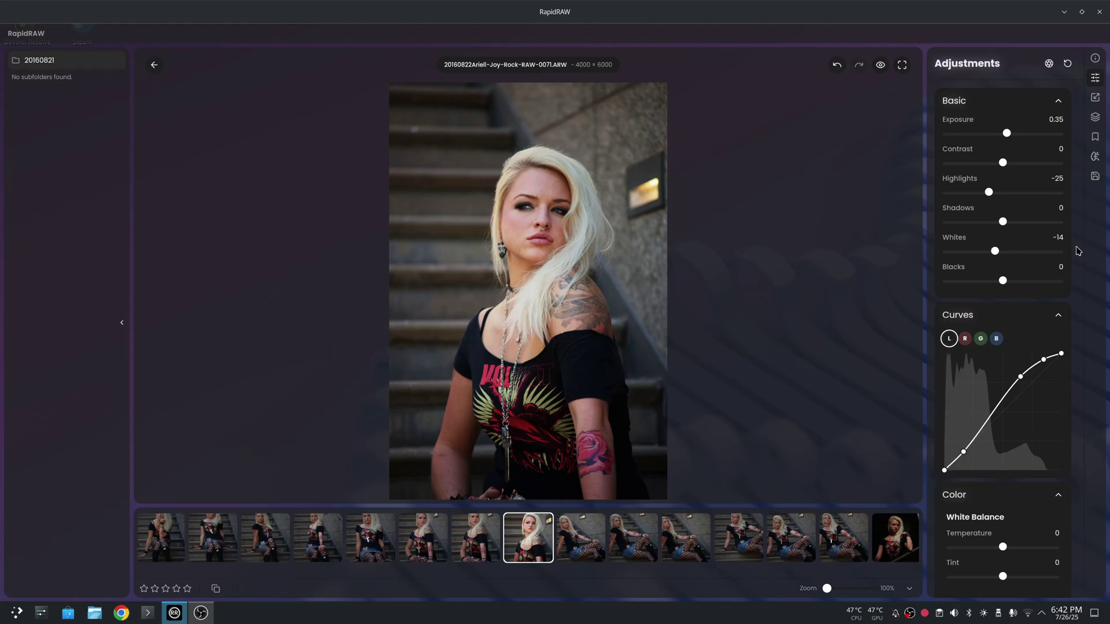
Switch from Details to Color adjustments and lower orange saturation in the Color Mixer to -2.
{"action": "scroll", "coordinate": [1023, 272], "scroll_direction": "down", "scroll_amount": 5}
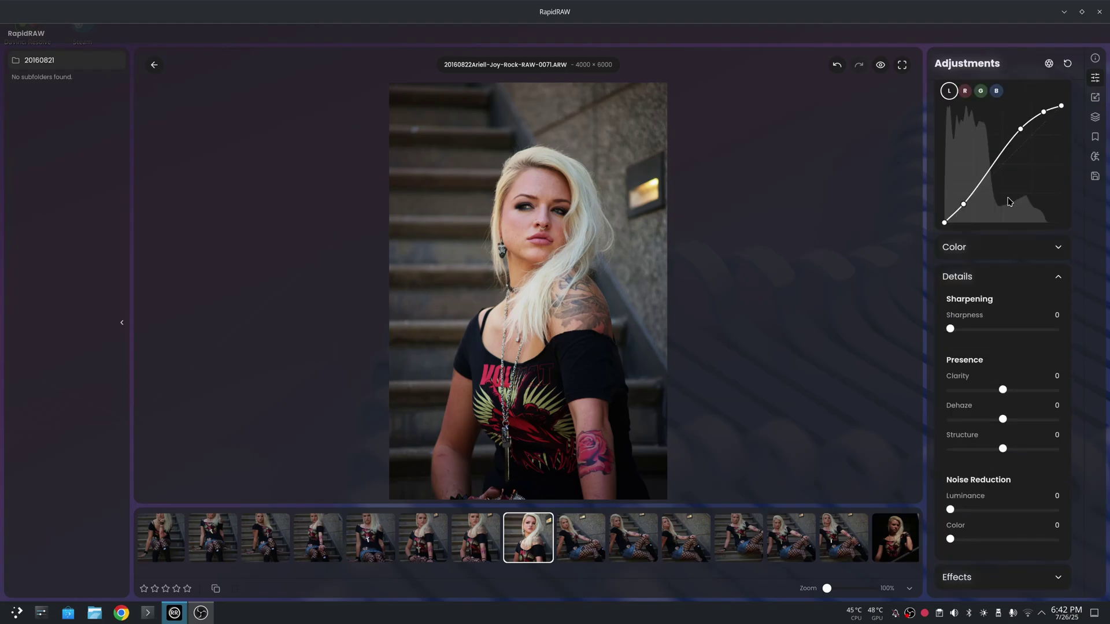
{"action": "left_click", "coordinate": [1012, 279]}
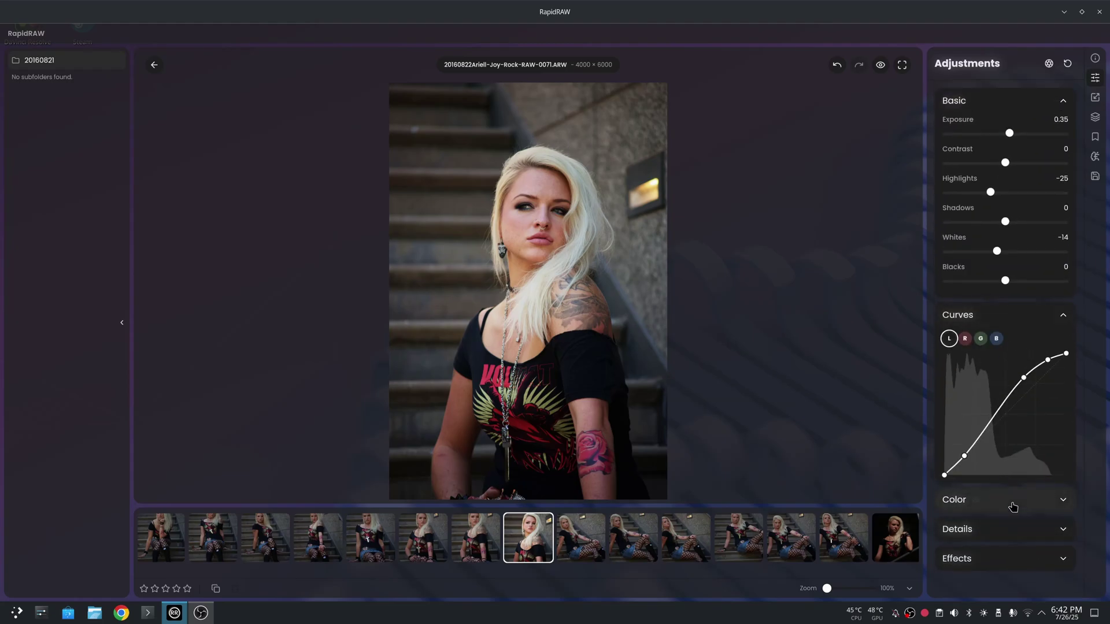
{"action": "left_click", "coordinate": [1013, 507]}
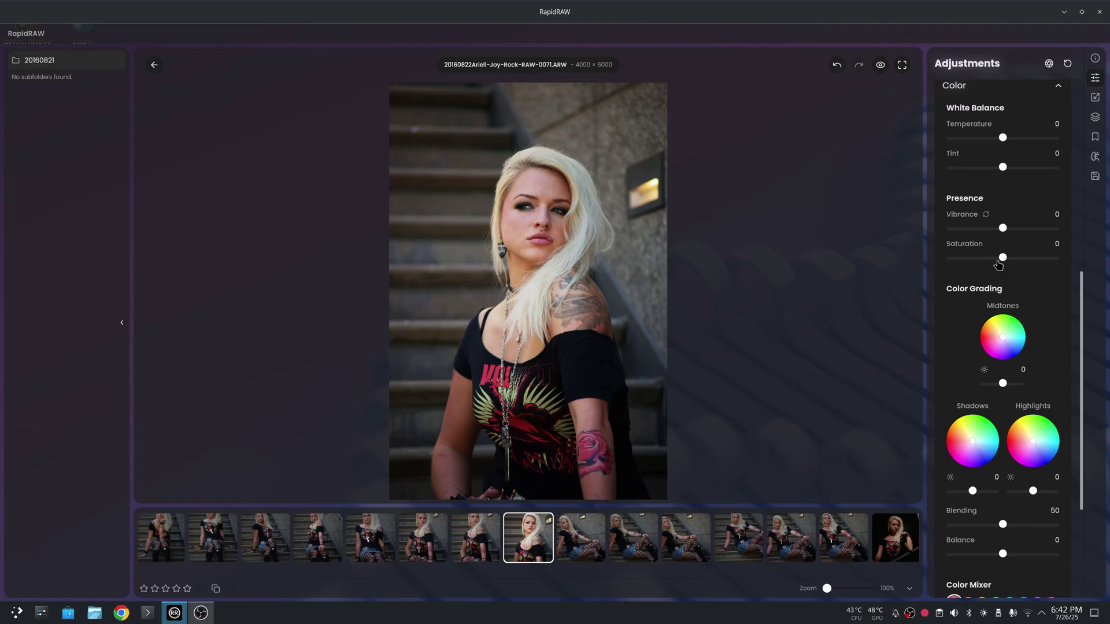
{"action": "scroll", "coordinate": [1039, 317], "scroll_direction": "down", "scroll_amount": 2}
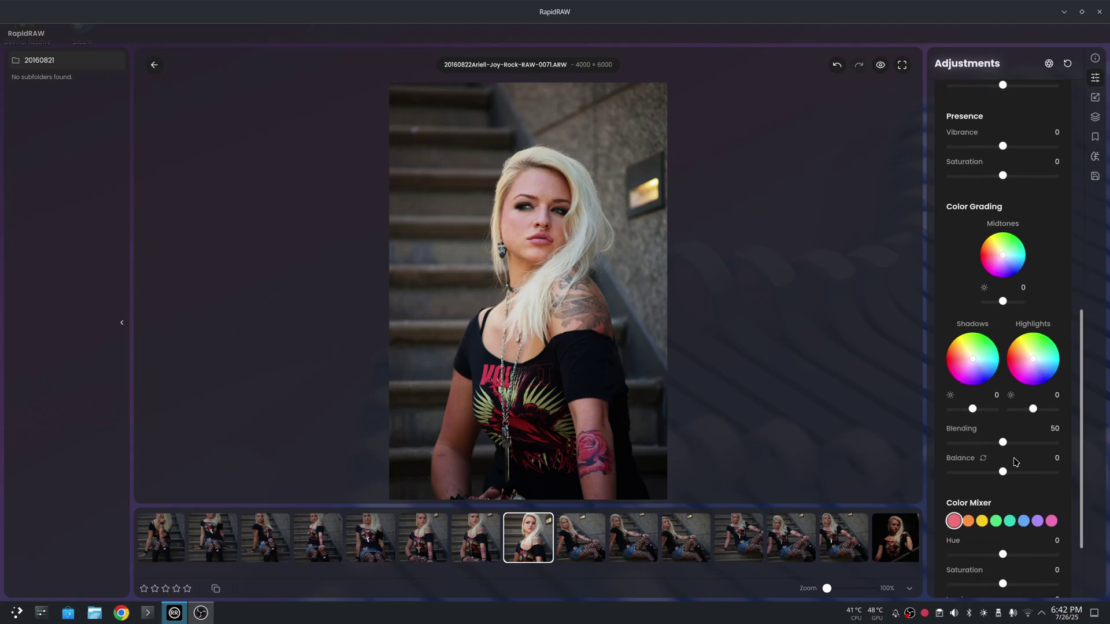
{"action": "scroll", "coordinate": [1036, 443], "scroll_direction": "up", "scroll_amount": 4}
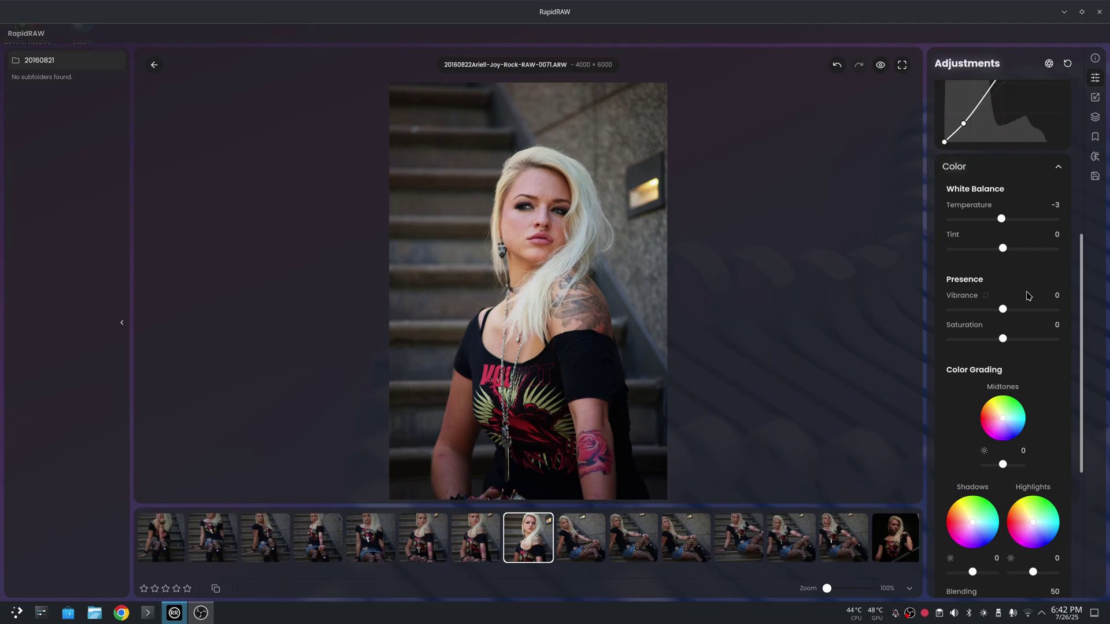
{"action": "scroll", "coordinate": [1006, 358], "scroll_direction": "down", "scroll_amount": 6}
{"action": "left_click", "coordinate": [969, 417]}
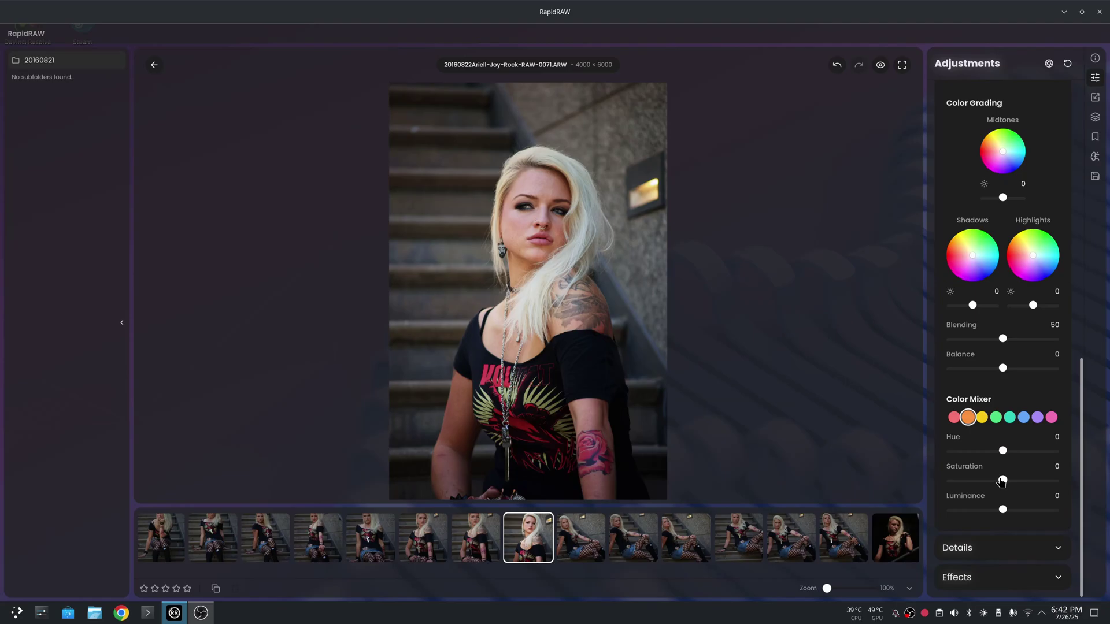
{"action": "mouse_move", "coordinate": [1002, 481]}
{"action": "left_mouse_down"}
{"action": "mouse_move", "coordinate": [931, 485]}
{"action": "mouse_move", "coordinate": [1002, 487]}
{"action": "left_mouse_up"}
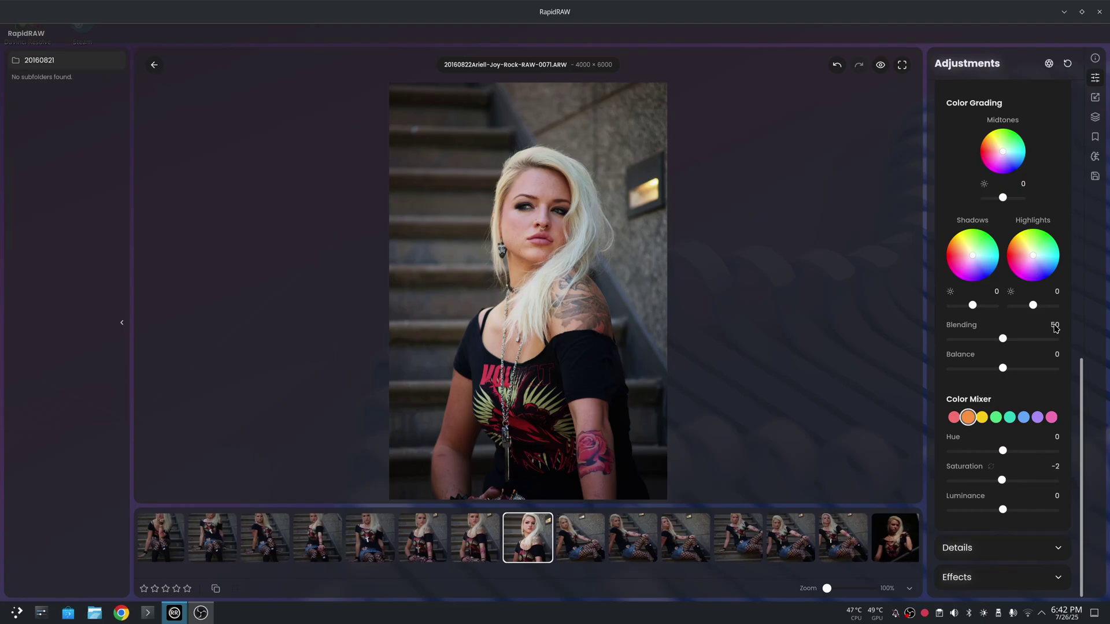
{"action": "left_click", "coordinate": [1045, 549]}
Try Dehaze and Structure on the photo, then reset both back to 0.
{"action": "scroll", "coordinate": [1049, 523], "scroll_direction": "down", "scroll_amount": 5}
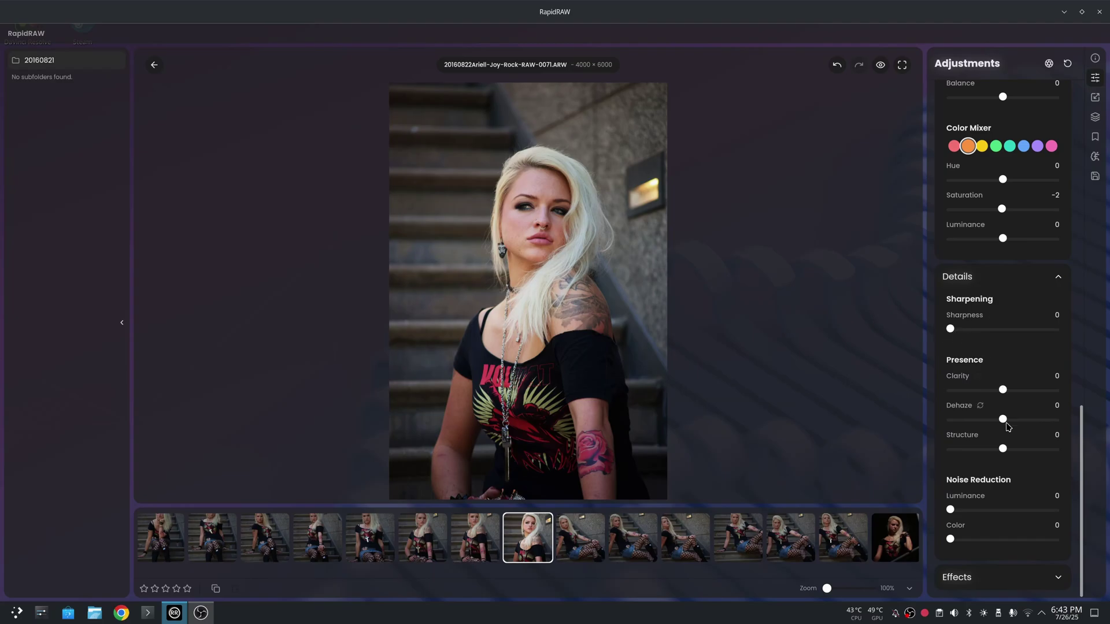
{"action": "left_click_drag", "start_coordinate": [1003, 420], "coordinate": [1025, 419]}
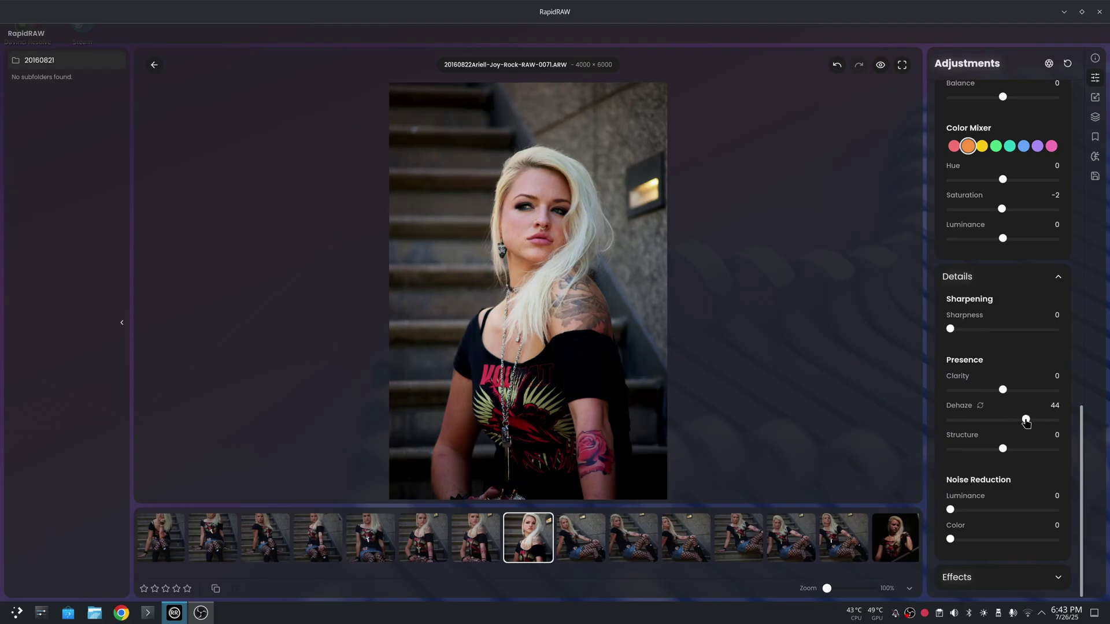
{"action": "double_click", "coordinate": [1019, 421]}
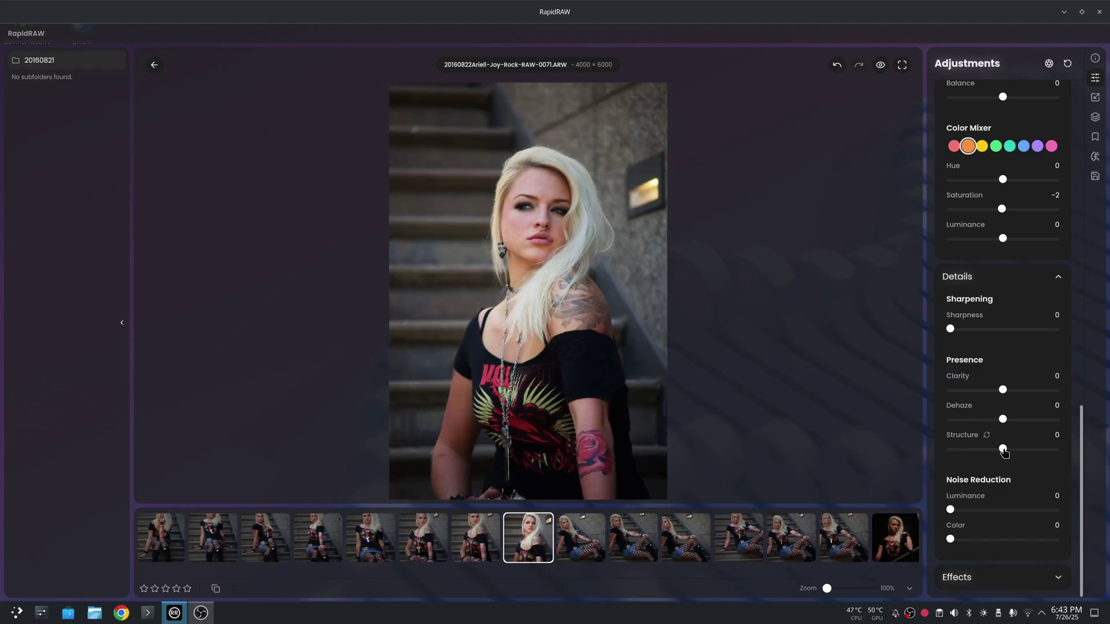
{"action": "left_click_drag", "start_coordinate": [1003, 452], "coordinate": [1038, 458]}
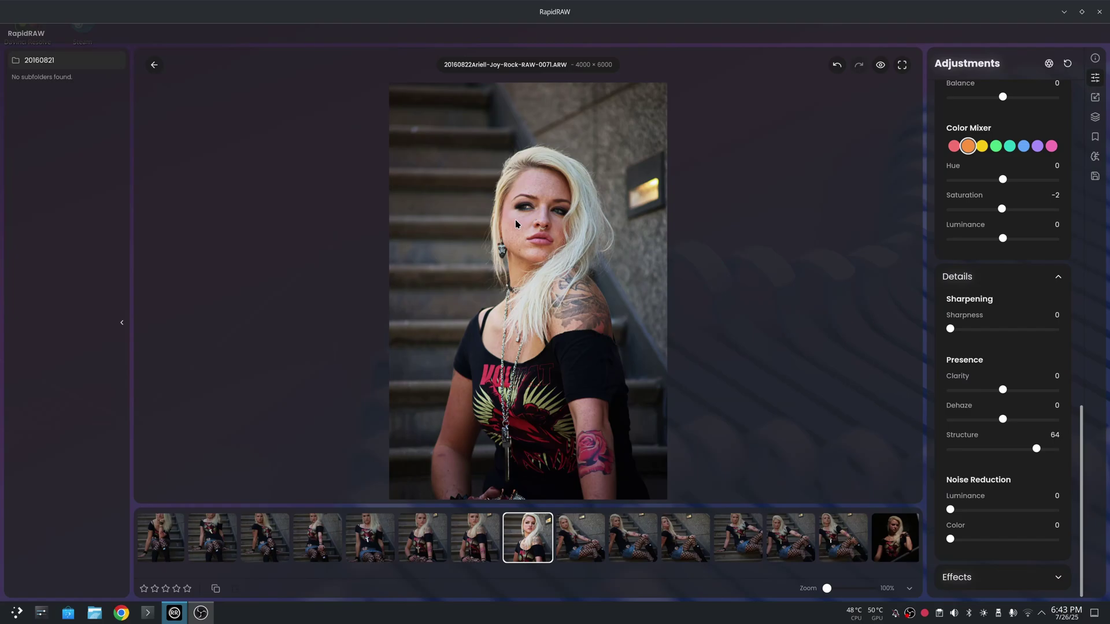
{"action": "double_click", "coordinate": [1035, 450]}
Raise Clarity to 25, check the face, then fit the whole portrait back in view.
{"action": "left_click_drag", "start_coordinate": [1003, 390], "coordinate": [1017, 393]}
{"action": "scroll", "coordinate": [530, 211], "scroll_direction": "up", "scroll_amount": 5}
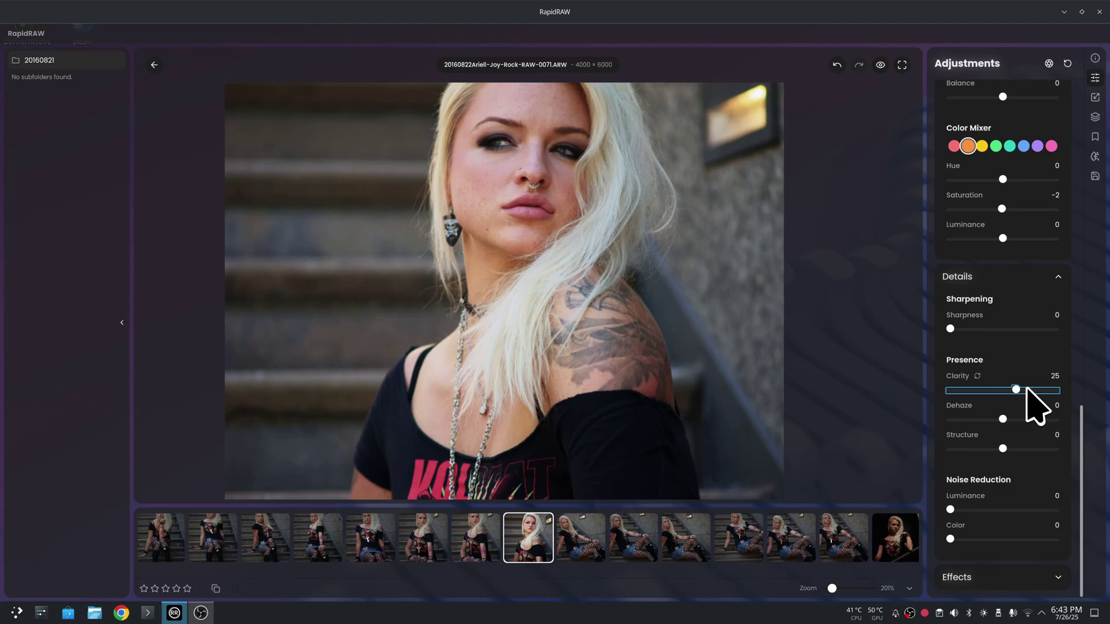
{"action": "left_click_drag", "start_coordinate": [574, 197], "coordinate": [564, 276]}
{"action": "double_click", "coordinate": [550, 299]}
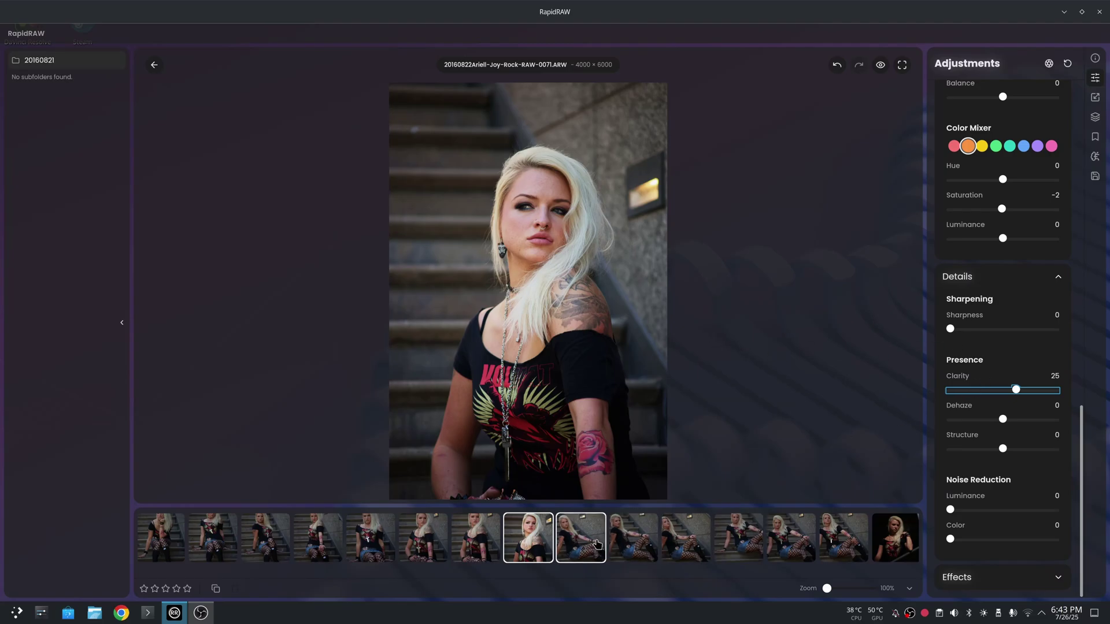
Open photo 0075 from the filmstrip, then move further along to the close-up portrait 0118.
{"action": "left_click", "coordinate": [695, 541]}
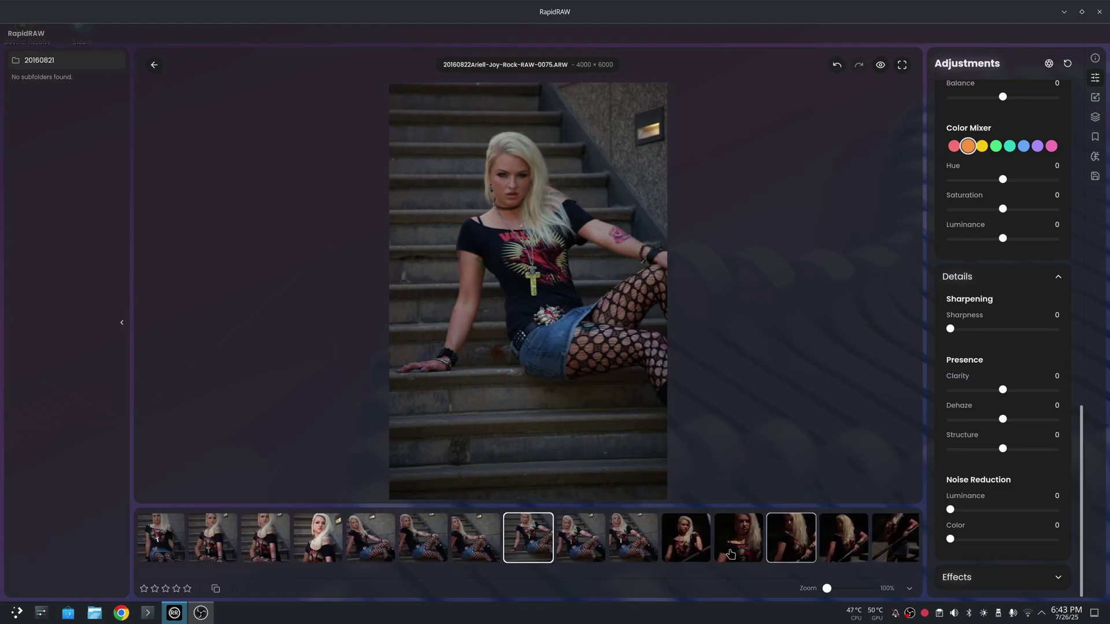
{"action": "scroll", "coordinate": [731, 553], "scroll_direction": "down", "scroll_amount": 10}
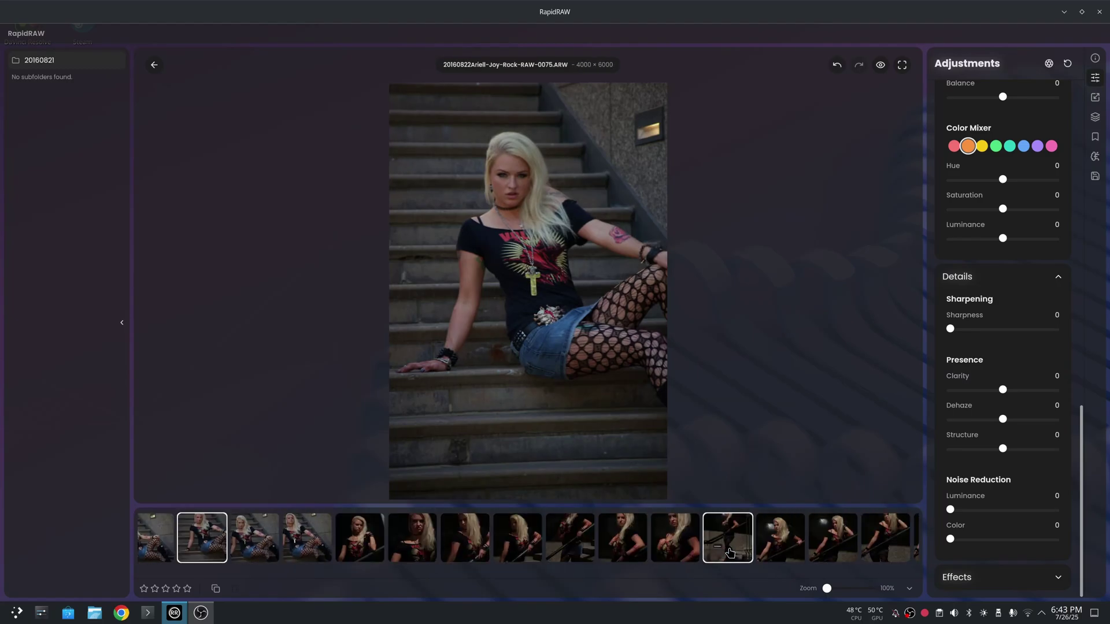
{"action": "scroll", "coordinate": [730, 553], "scroll_direction": "down", "scroll_amount": 10}
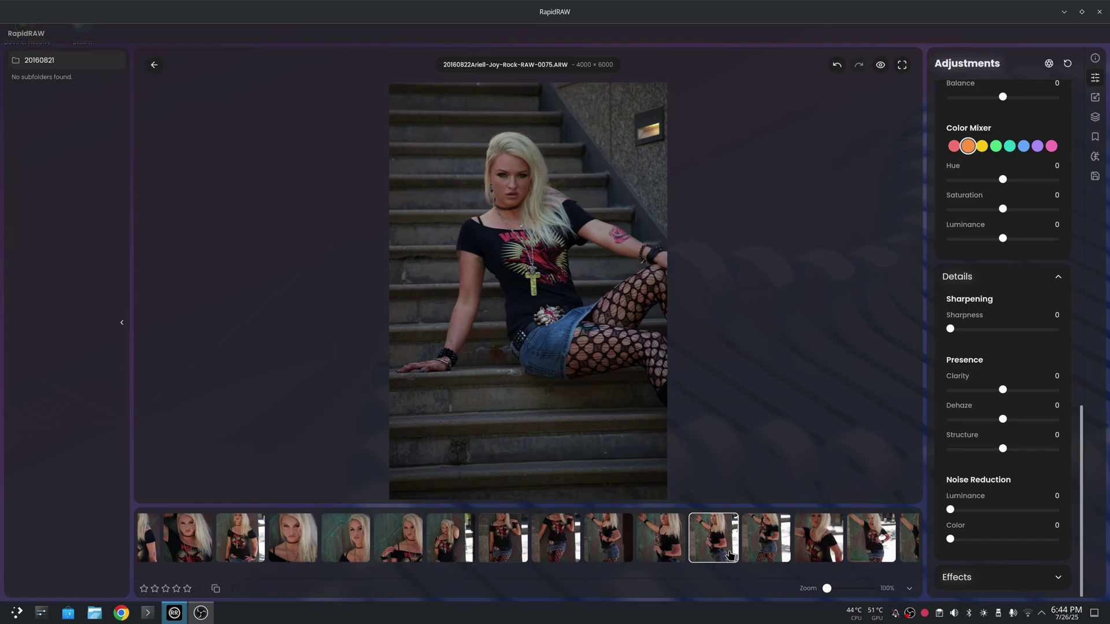
{"action": "scroll", "coordinate": [729, 565], "scroll_direction": "down", "scroll_amount": 10}
{"action": "left_click", "coordinate": [731, 549]}
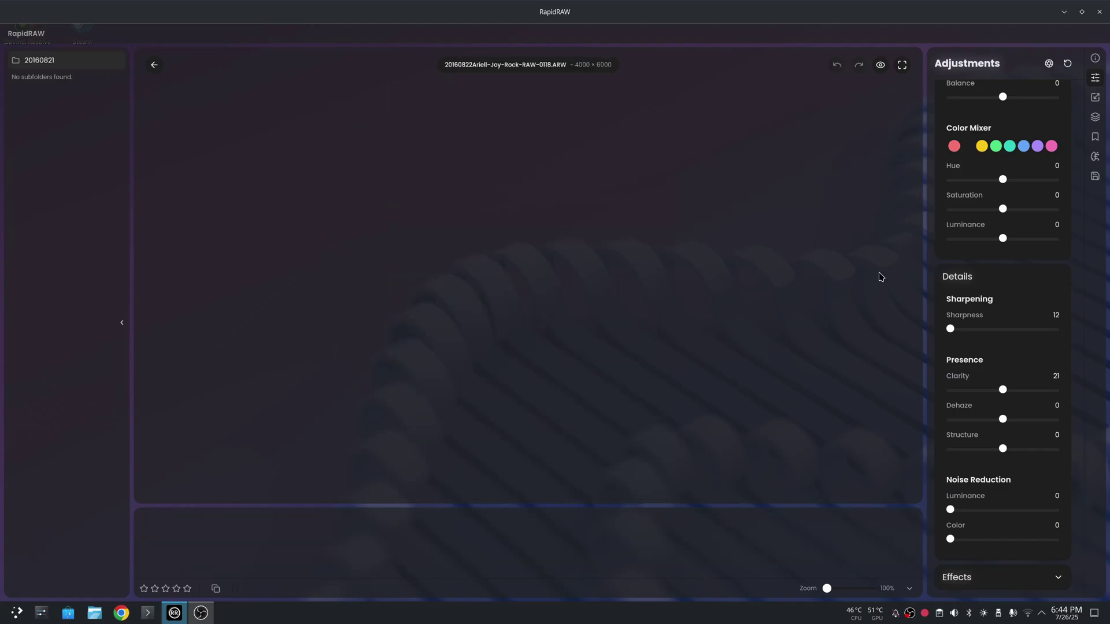
Create Mask 1 on photo 0118 with an AI Subject component.
{"action": "left_click", "coordinate": [1095, 97]}
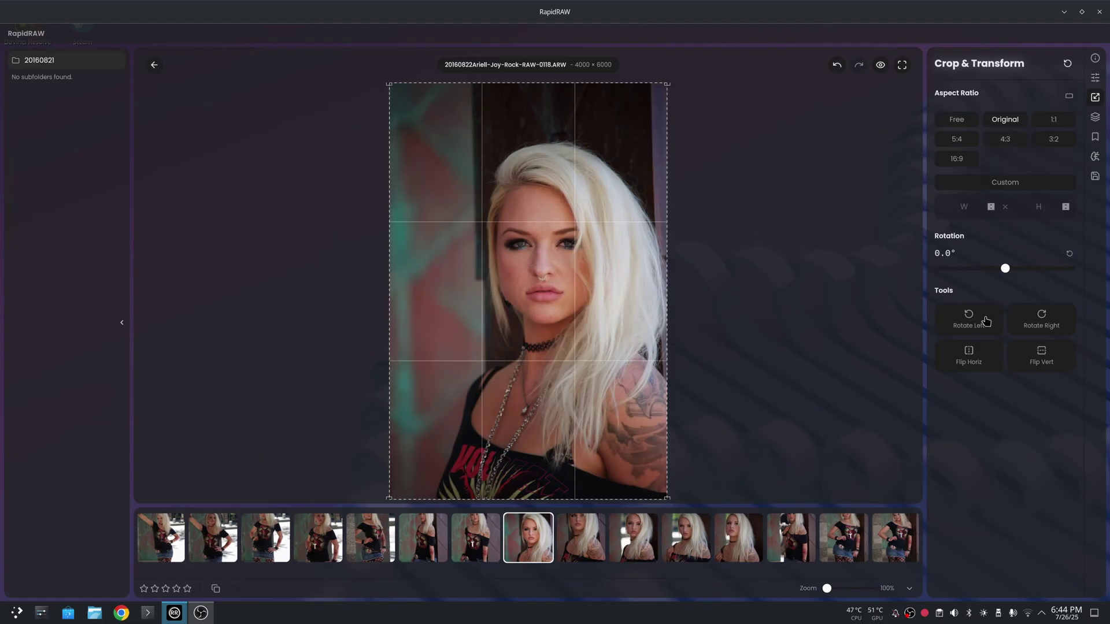
{"action": "left_click", "coordinate": [1096, 120]}
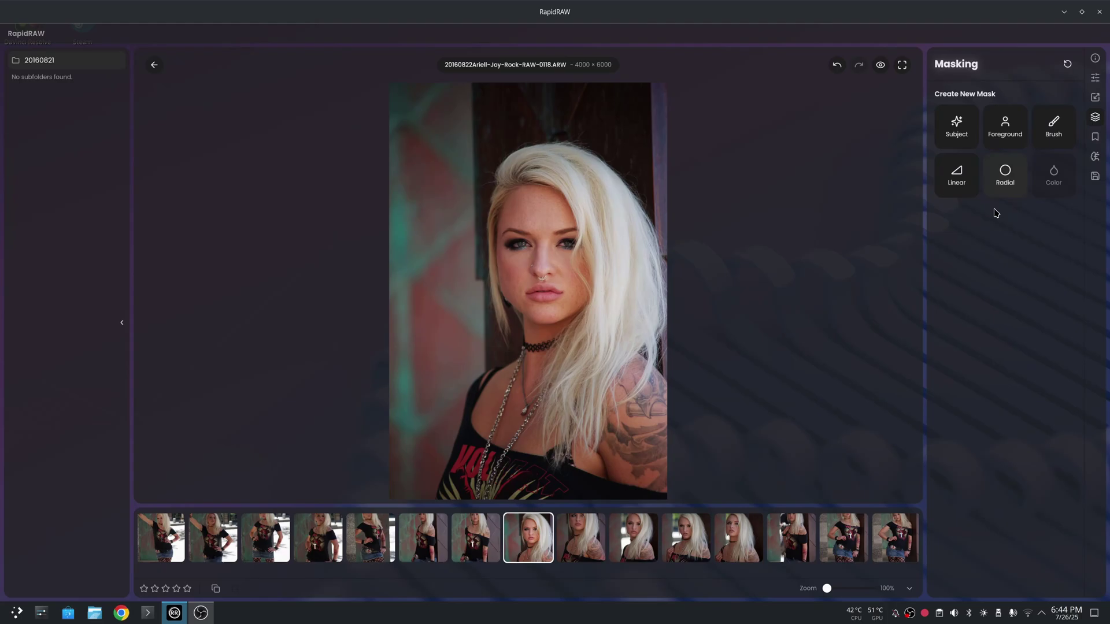
{"action": "left_click", "coordinate": [955, 125]}
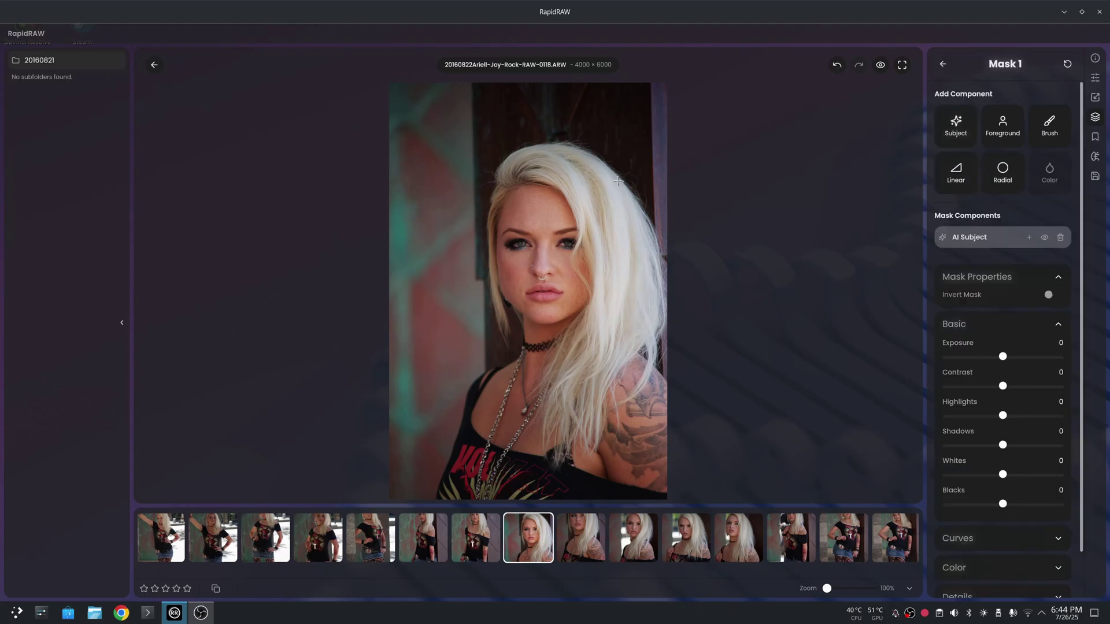
Paint strokes over the hair, face, necklace and tattooed shoulder for the AI Subject mask.
{"action": "mouse_move", "coordinate": [558, 158]}
{"action": "left_mouse_down"}
{"action": "mouse_move", "coordinate": [539, 172]}
{"action": "mouse_move", "coordinate": [609, 183]}
{"action": "mouse_move", "coordinate": [514, 213]}
{"action": "left_mouse_up"}
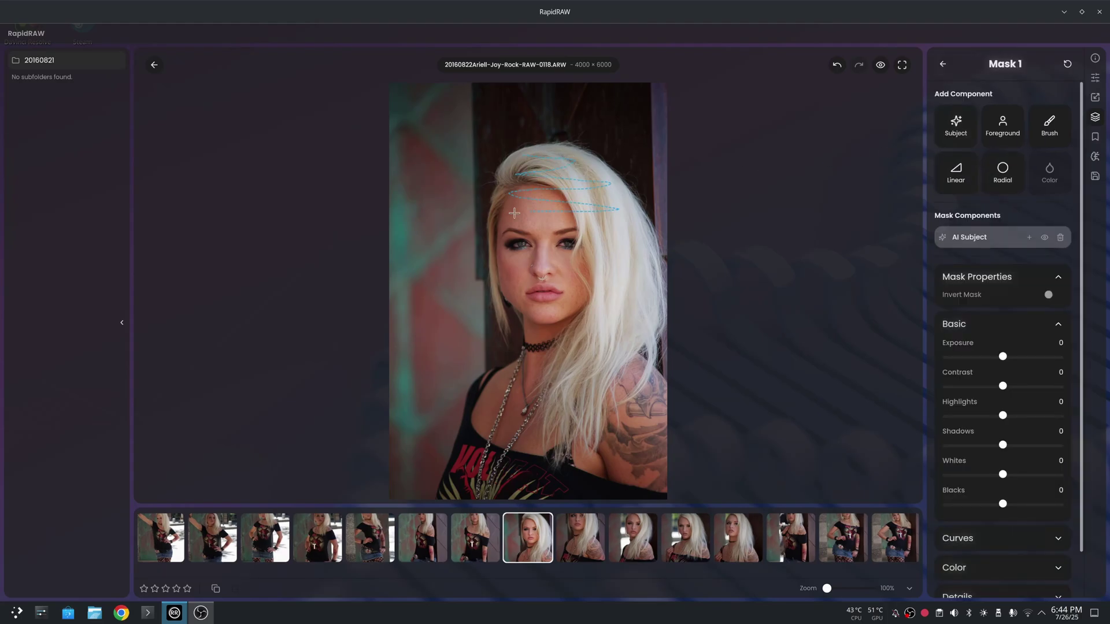
{"action": "mouse_move", "coordinate": [621, 283]}
{"action": "left_mouse_down"}
{"action": "mouse_move", "coordinate": [577, 404]}
{"action": "mouse_move", "coordinate": [572, 459]}
{"action": "mouse_move", "coordinate": [549, 471]}
{"action": "mouse_move", "coordinate": [568, 473]}
{"action": "mouse_move", "coordinate": [620, 412]}
{"action": "left_mouse_up"}
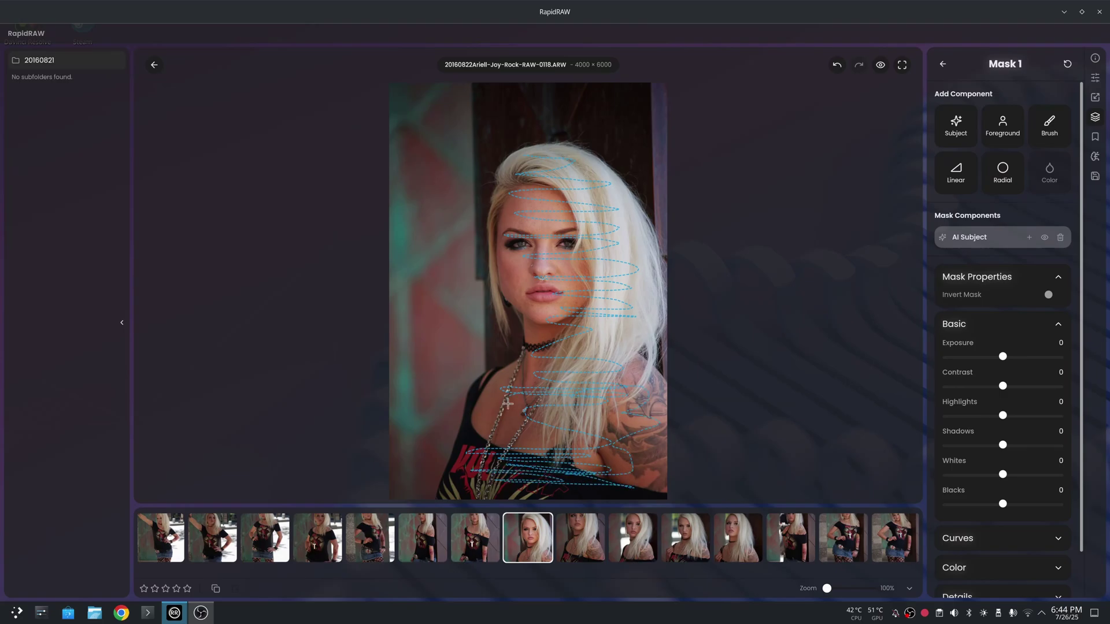
{"action": "mouse_move", "coordinate": [508, 404]}
{"action": "left_mouse_down"}
{"action": "mouse_move", "coordinate": [482, 416]}
{"action": "mouse_move", "coordinate": [507, 383]}
{"action": "mouse_move", "coordinate": [548, 386]}
{"action": "mouse_move", "coordinate": [550, 416]}
{"action": "mouse_move", "coordinate": [484, 429]}
{"action": "mouse_move", "coordinate": [547, 416]}
{"action": "mouse_move", "coordinate": [579, 359]}
{"action": "mouse_move", "coordinate": [543, 317]}
{"action": "mouse_move", "coordinate": [507, 184]}
{"action": "mouse_move", "coordinate": [614, 250]}
{"action": "mouse_move", "coordinate": [629, 230]}
{"action": "mouse_move", "coordinate": [598, 174]}
{"action": "mouse_move", "coordinate": [614, 190]}
{"action": "mouse_move", "coordinate": [599, 347]}
{"action": "mouse_move", "coordinate": [620, 312]}
{"action": "left_mouse_up"}
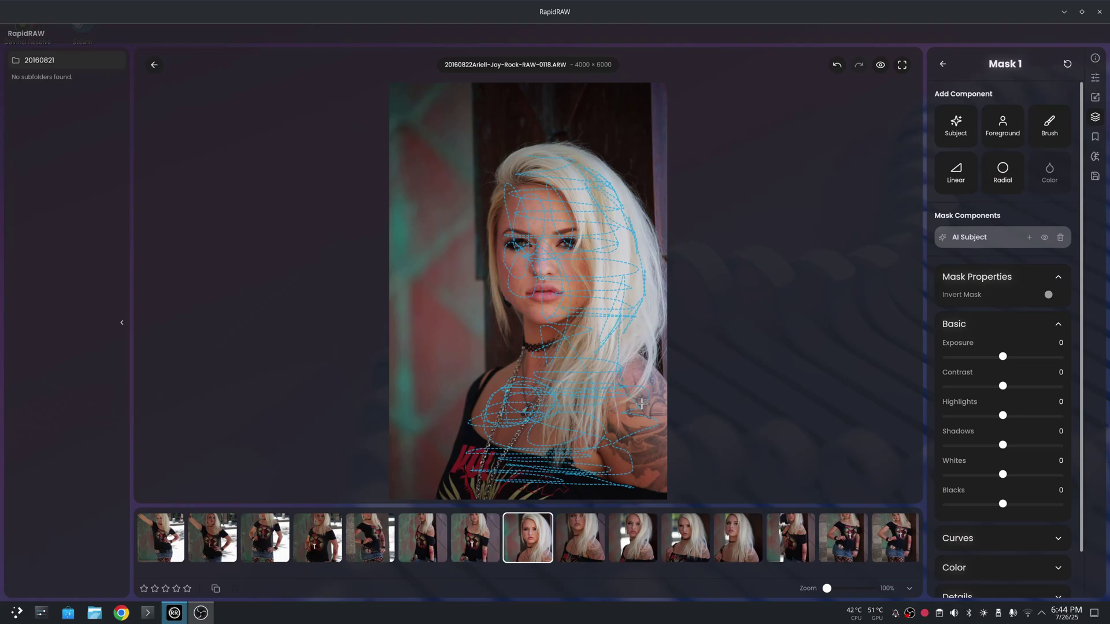
{"action": "mouse_move", "coordinate": [641, 403]}
{"action": "left_mouse_down"}
{"action": "mouse_move", "coordinate": [648, 445]}
{"action": "mouse_move", "coordinate": [624, 455]}
{"action": "mouse_move", "coordinate": [455, 476]}
{"action": "mouse_move", "coordinate": [468, 476]}
{"action": "mouse_move", "coordinate": [524, 391]}
{"action": "mouse_move", "coordinate": [488, 395]}
{"action": "left_mouse_up"}
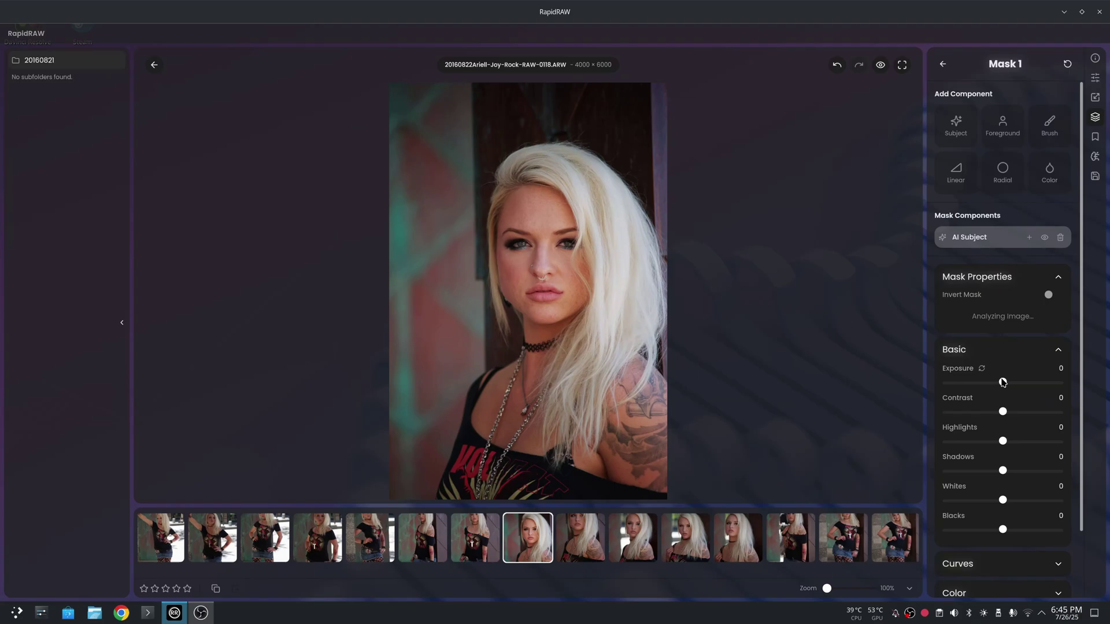
Test raising the Exposure of the masked area.
{"action": "left_click_drag", "start_coordinate": [1003, 388], "coordinate": [1020, 388]}
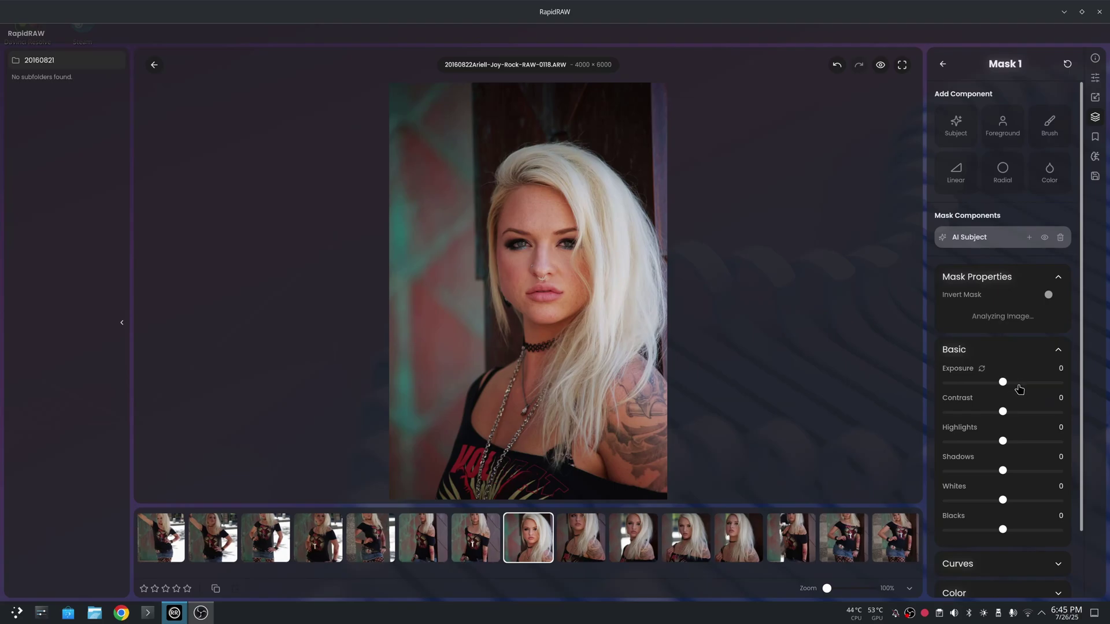
{"action": "scroll", "coordinate": [1019, 387], "scroll_direction": "down", "scroll_amount": 1}
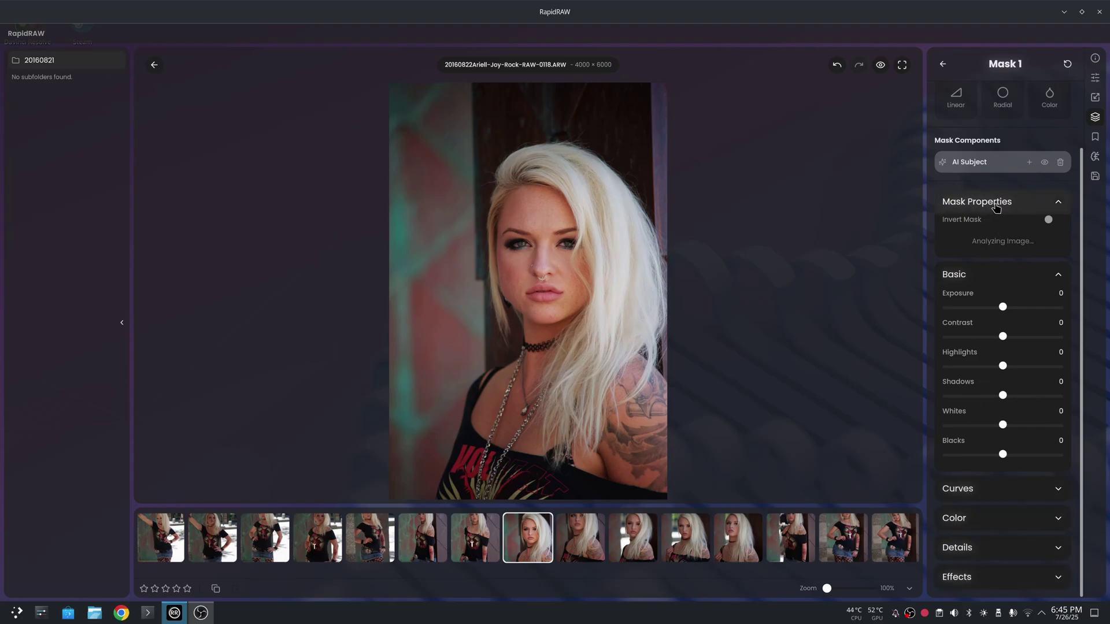
{"action": "scroll", "coordinate": [1000, 457], "scroll_direction": "up", "scroll_amount": 1}
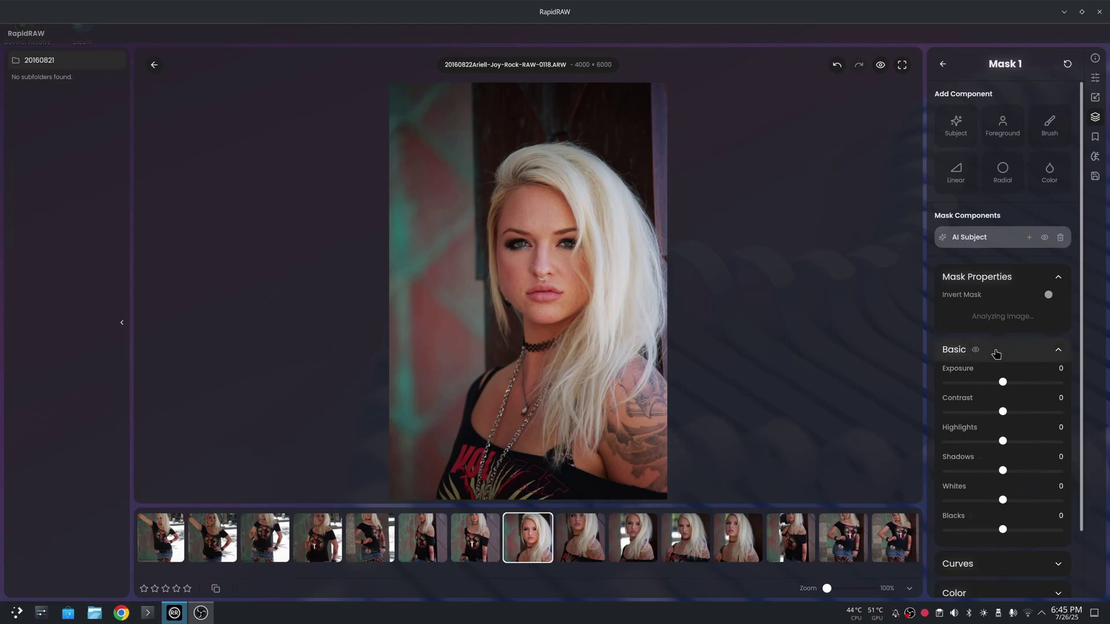
Delete the AI Subject component from Mask 1 and show the empty Presets panel.
{"action": "left_click", "coordinate": [994, 278]}
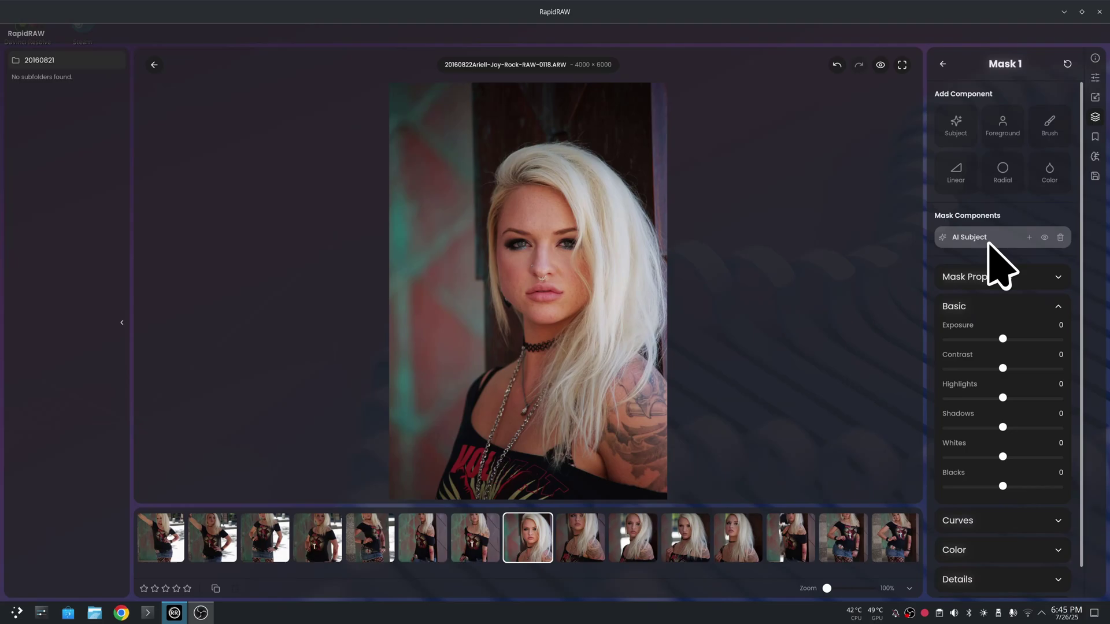
{"action": "left_click", "coordinate": [1060, 238]}
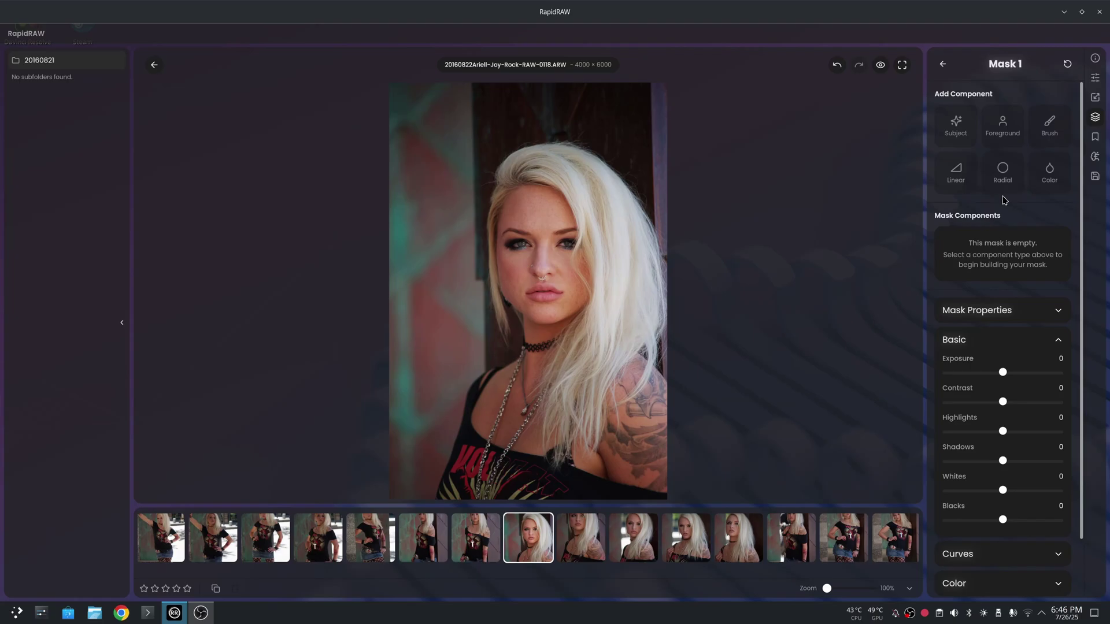
{"action": "left_click", "coordinate": [1094, 137]}
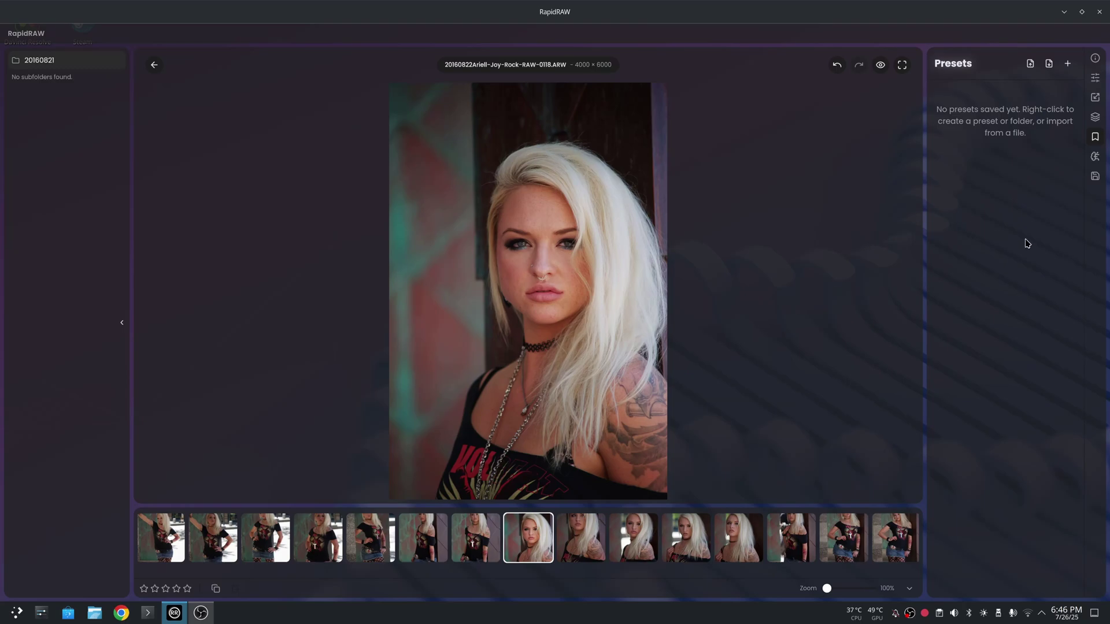
Look over AI Tools, then in Export settings keep original metadata and enable Remove GPS Data.
{"action": "left_click", "coordinate": [1095, 157]}
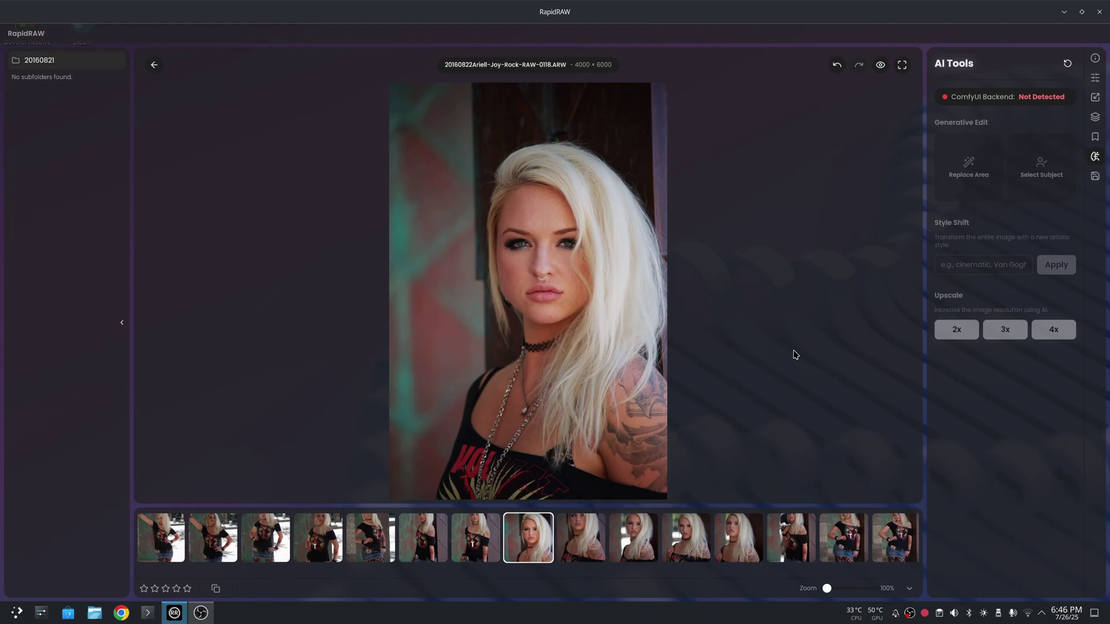
{"action": "left_click", "coordinate": [1095, 177]}
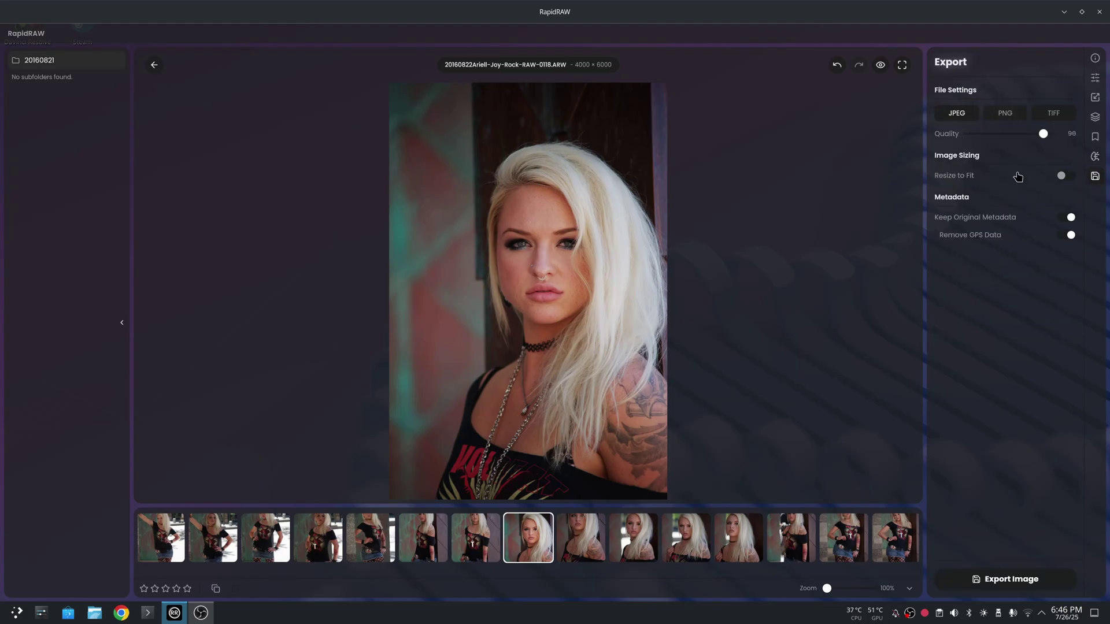
{"action": "left_click", "coordinate": [1063, 222]}
{"action": "left_click", "coordinate": [1062, 222]}
{"action": "left_click", "coordinate": [1065, 236]}
Load the RAW folder from New Volume › Photography › 2022 › 2022-10-03 shoot into the library.
{"action": "left_click", "coordinate": [154, 66]}
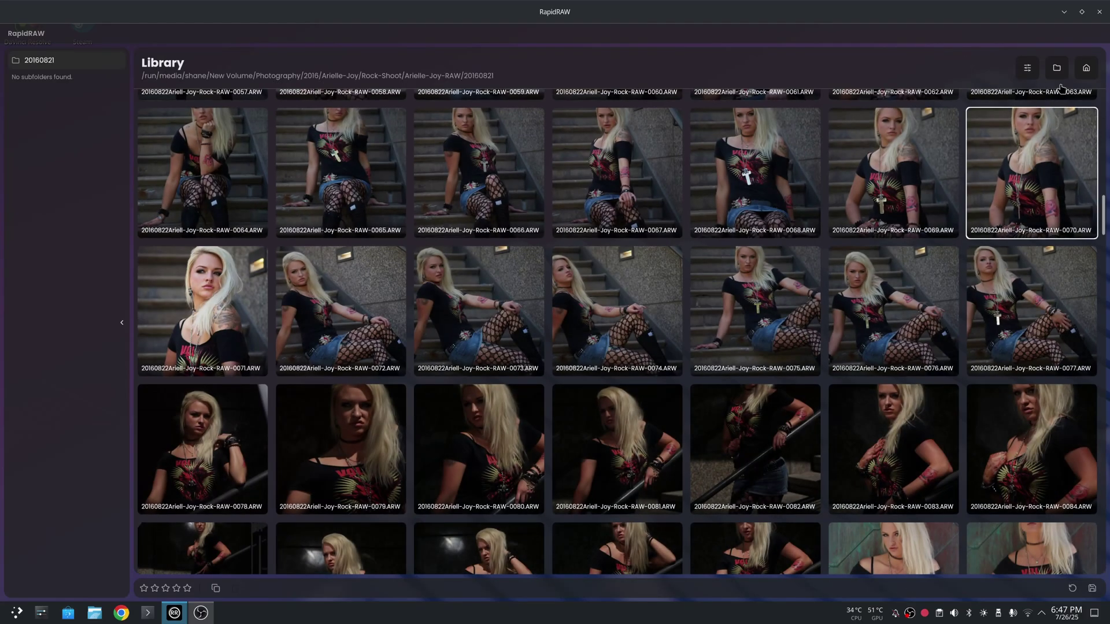
{"action": "left_click", "coordinate": [1086, 68]}
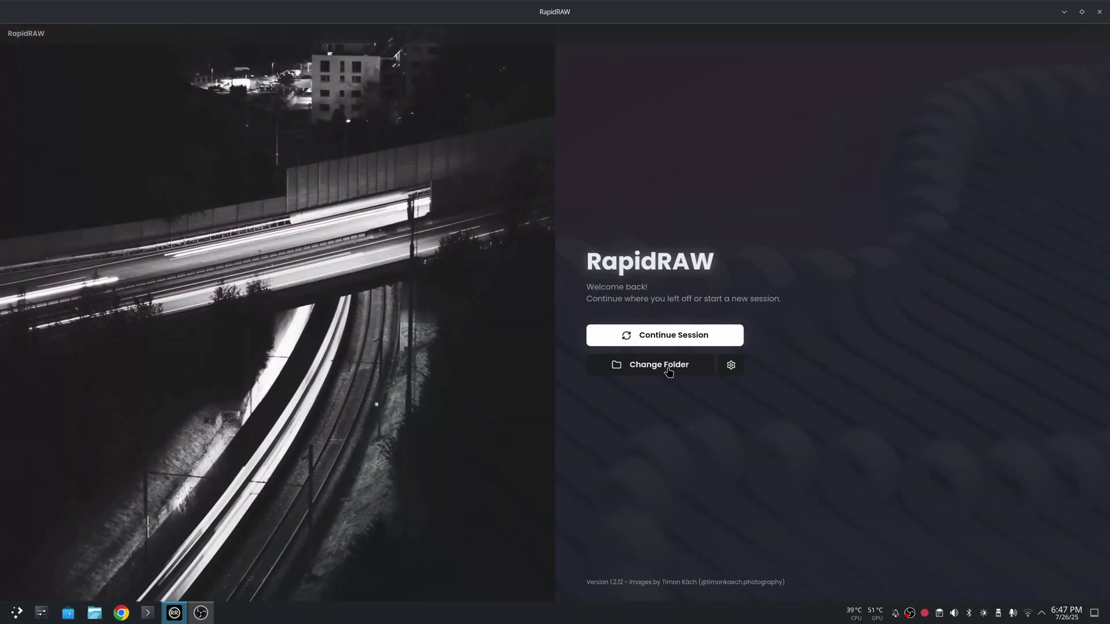
{"action": "left_click", "coordinate": [668, 371]}
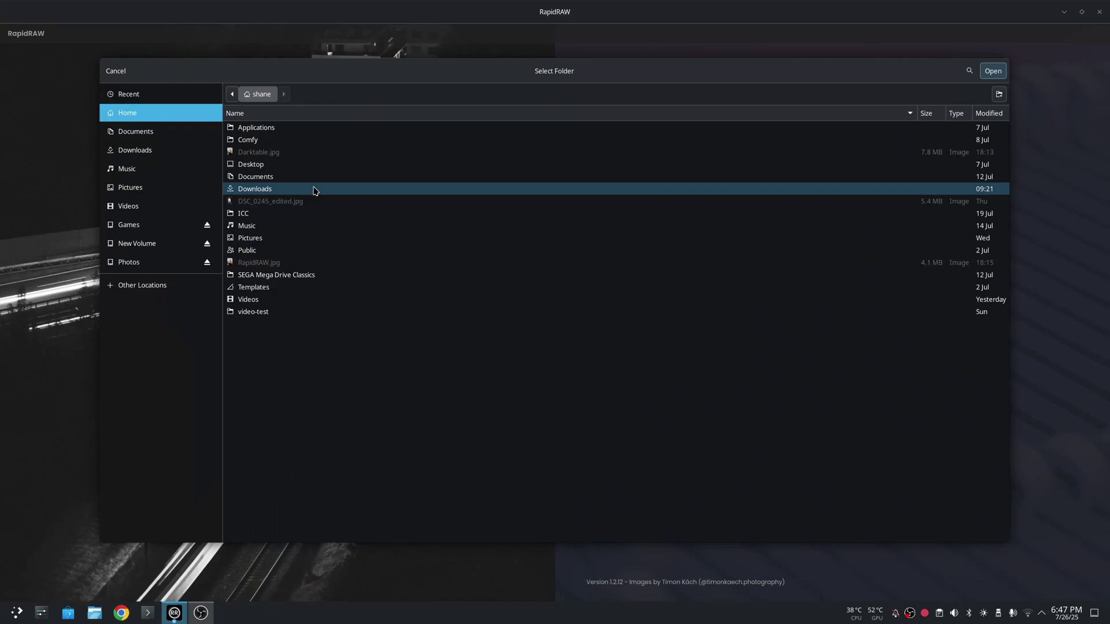
{"action": "left_click", "coordinate": [145, 243]}
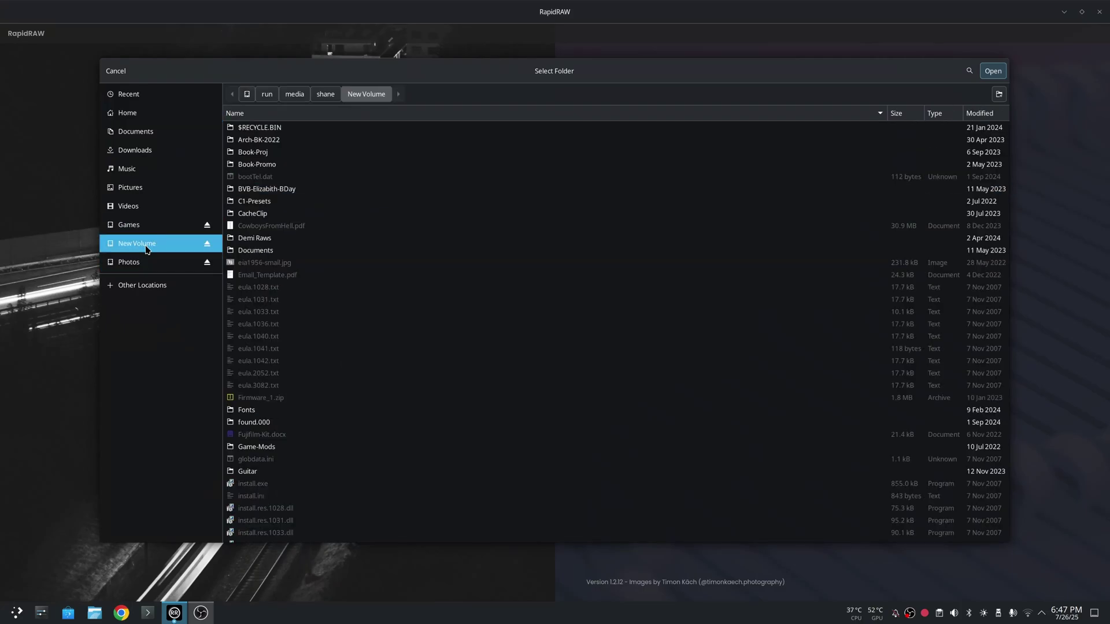
{"action": "scroll", "coordinate": [397, 404], "scroll_direction": "down", "scroll_amount": 5}
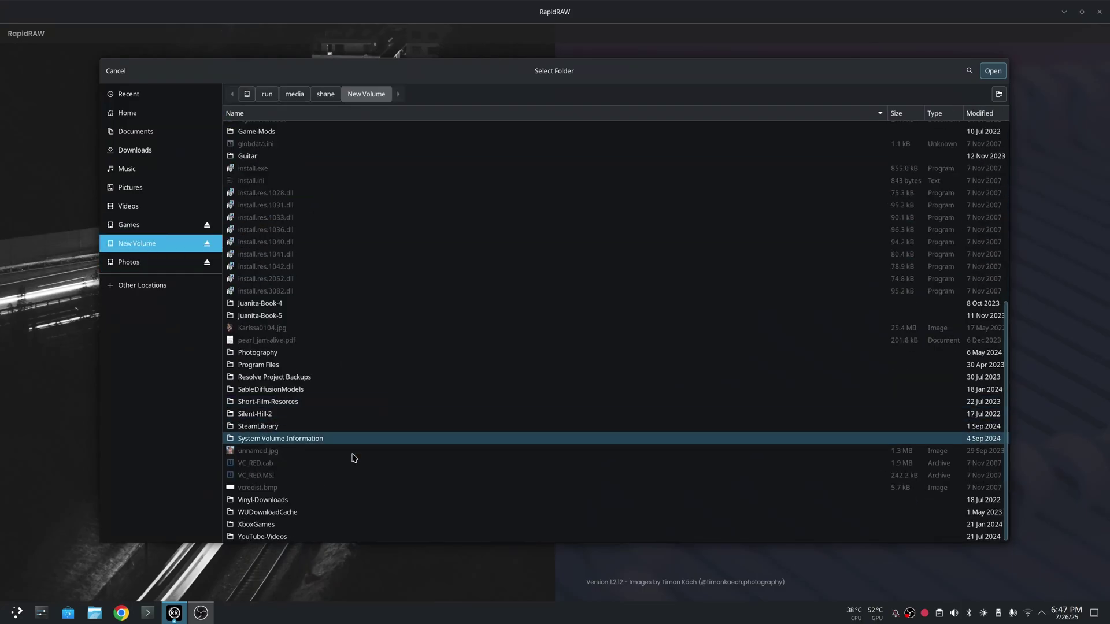
{"action": "double_click", "coordinate": [271, 356]}
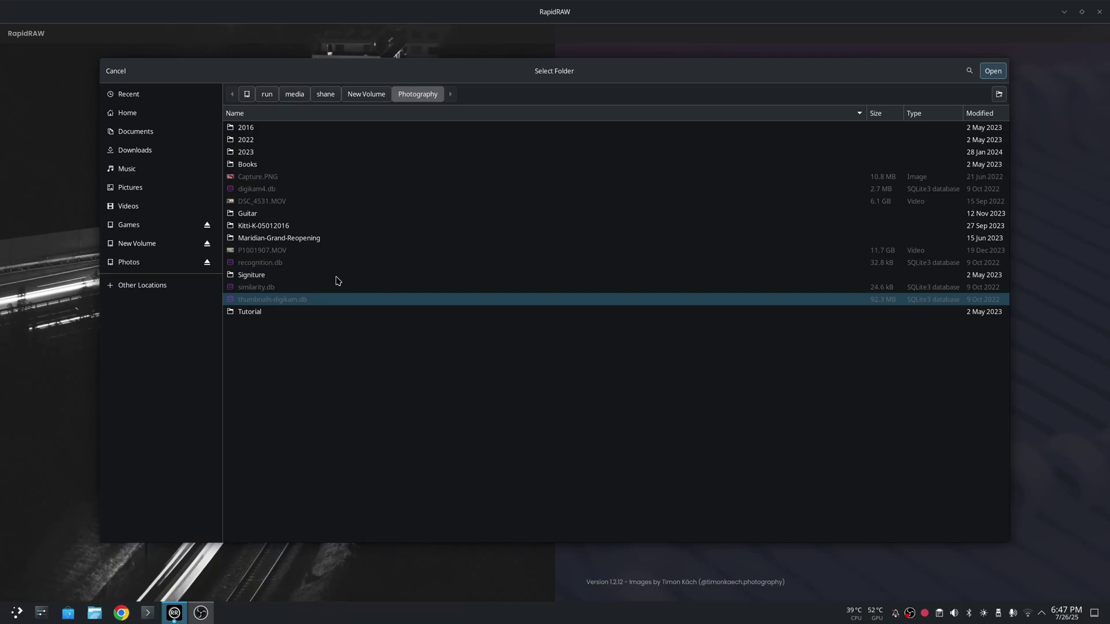
{"action": "left_click", "coordinate": [253, 144]}
{"action": "double_click", "coordinate": [252, 143]}
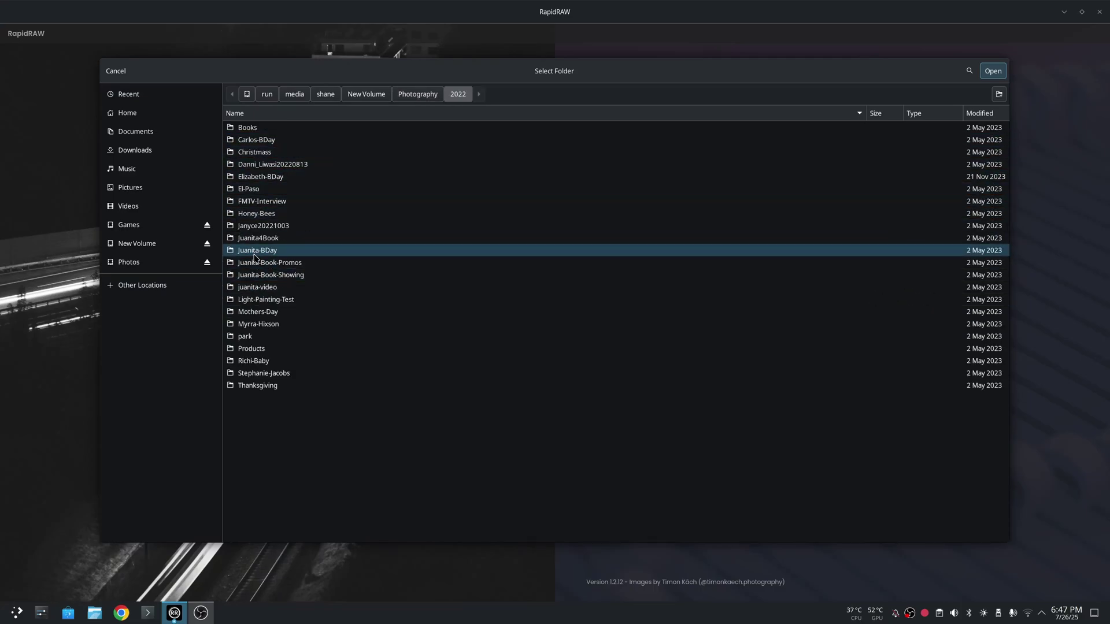
{"action": "double_click", "coordinate": [236, 227]}
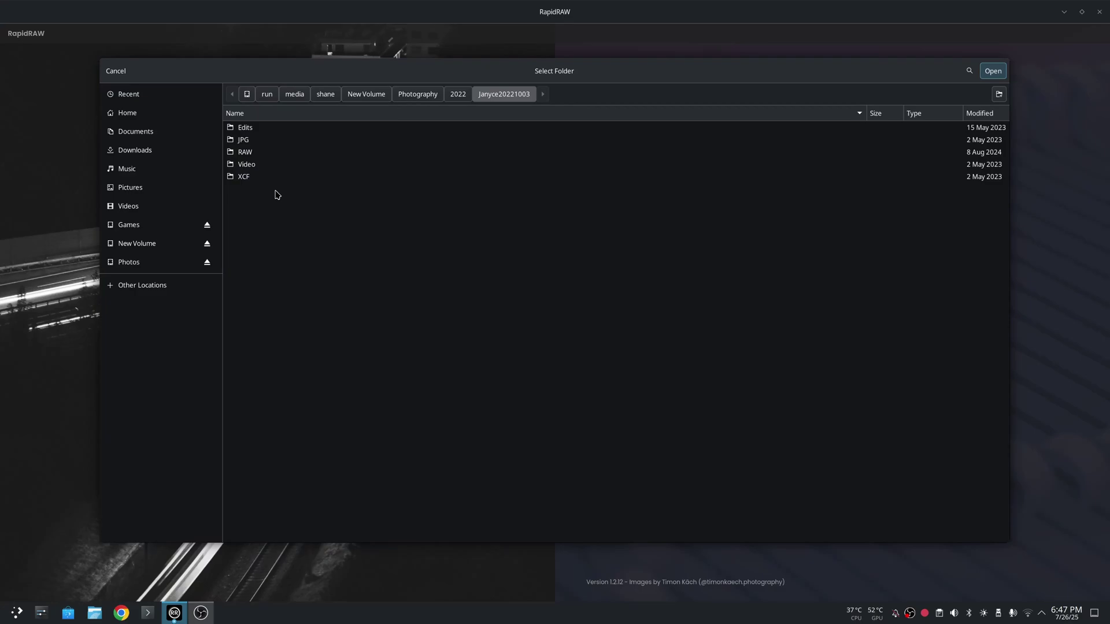
{"action": "double_click", "coordinate": [245, 151]}
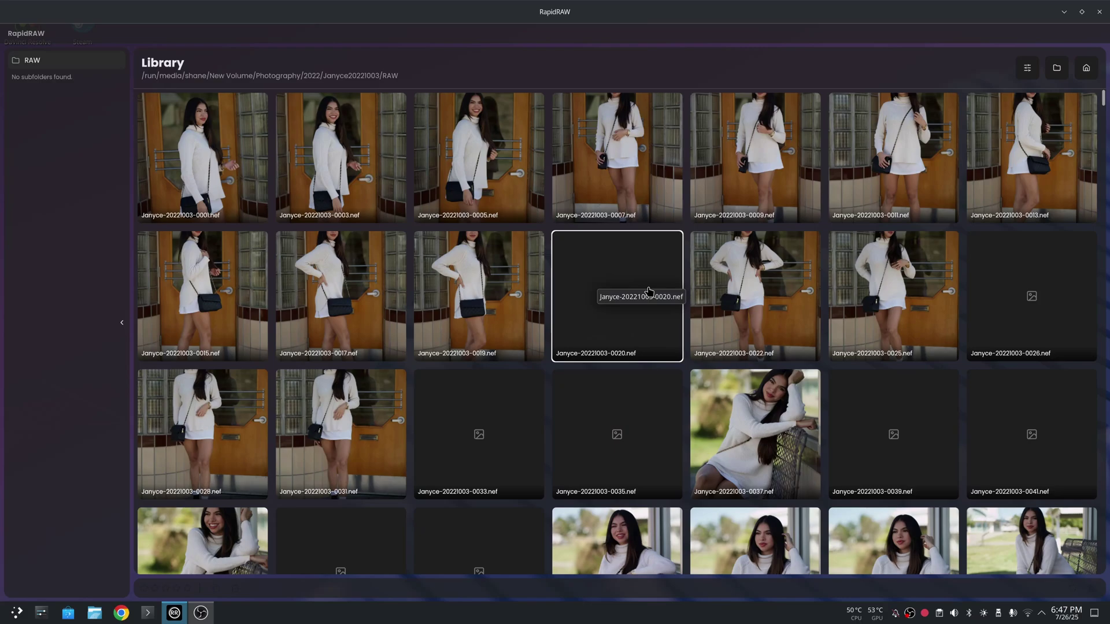
Open photo 0042 in the editor and show its adjustments, leaving the tone curve straight.
{"action": "scroll", "coordinate": [691, 369], "scroll_direction": "down", "scroll_amount": 3}
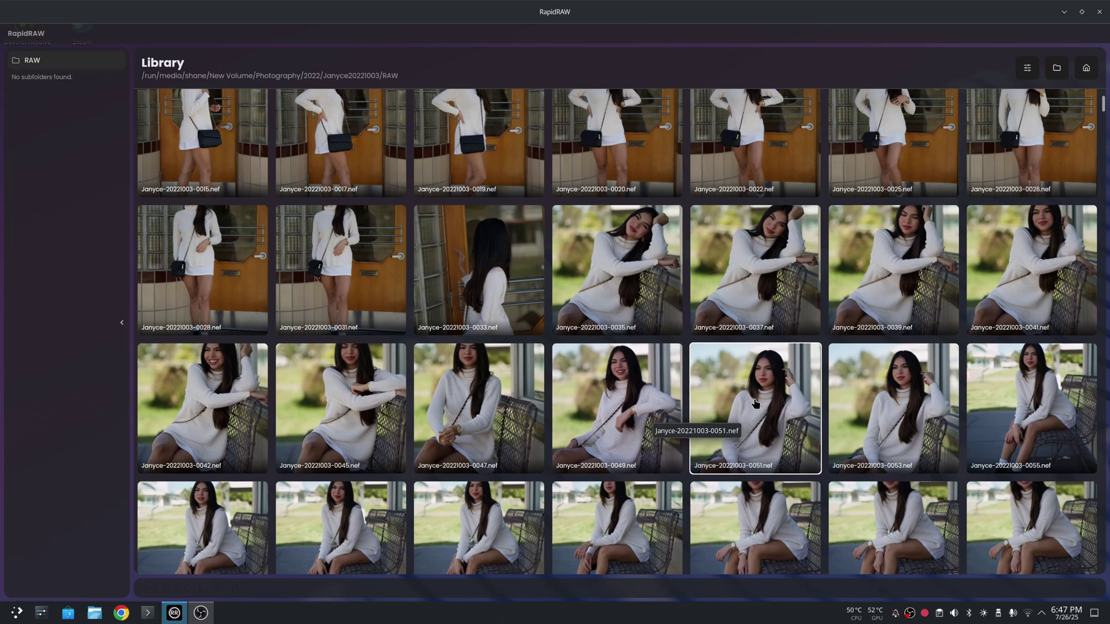
{"action": "double_click", "coordinate": [249, 410]}
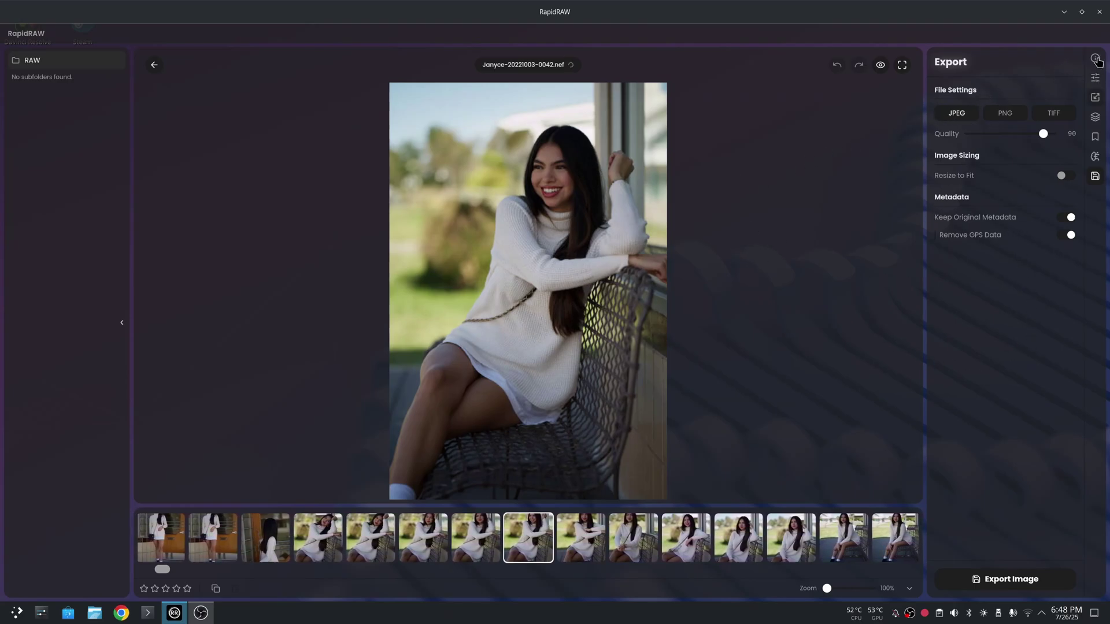
{"action": "left_click", "coordinate": [1095, 77]}
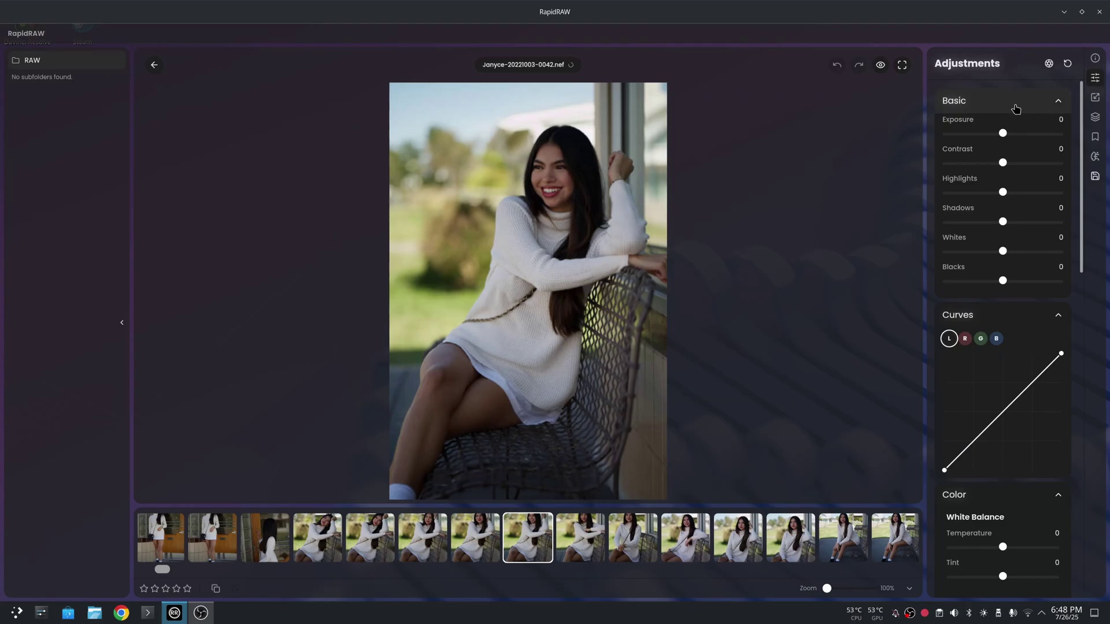
{"action": "left_click_drag", "start_coordinate": [1039, 374], "coordinate": [1042, 368]}
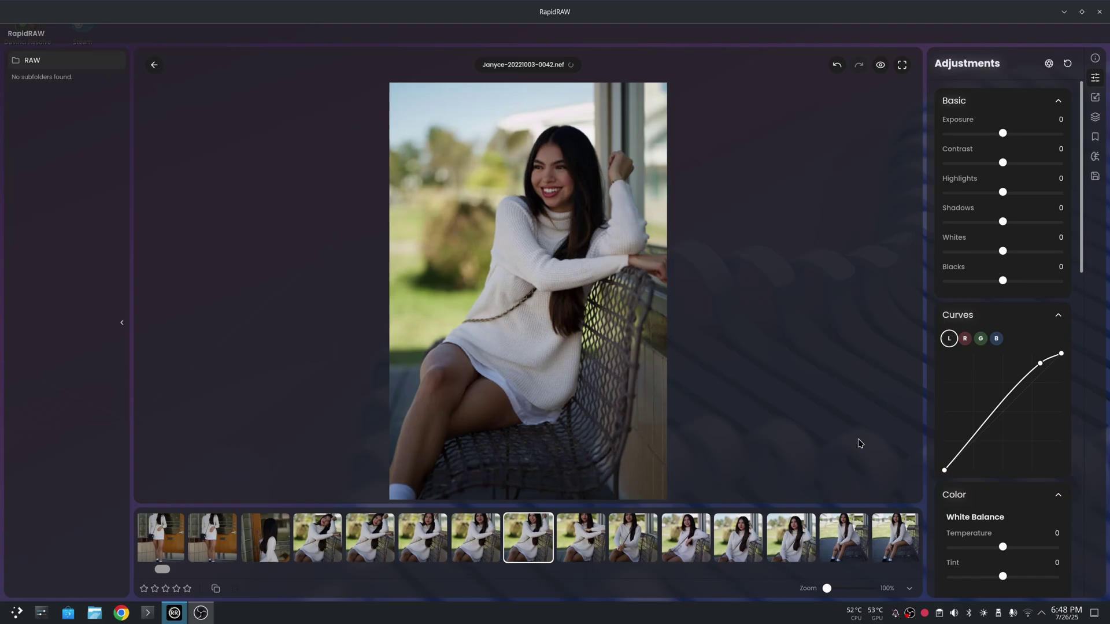
{"action": "right_click", "coordinate": [1040, 365]}
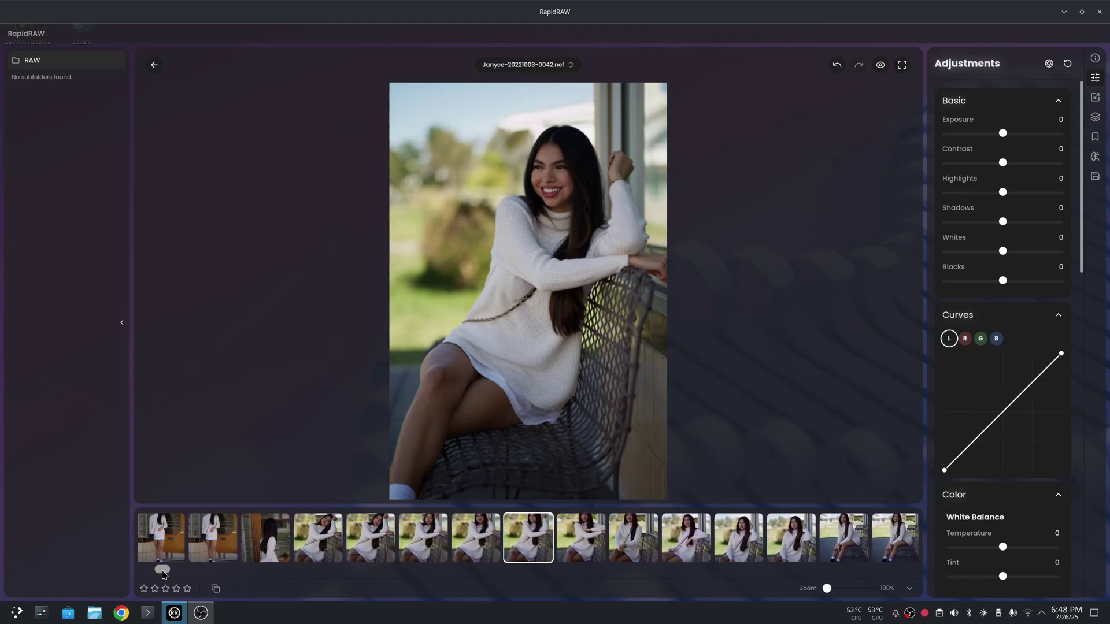
{"action": "left_click_drag", "start_coordinate": [164, 570], "coordinate": [339, 577]}
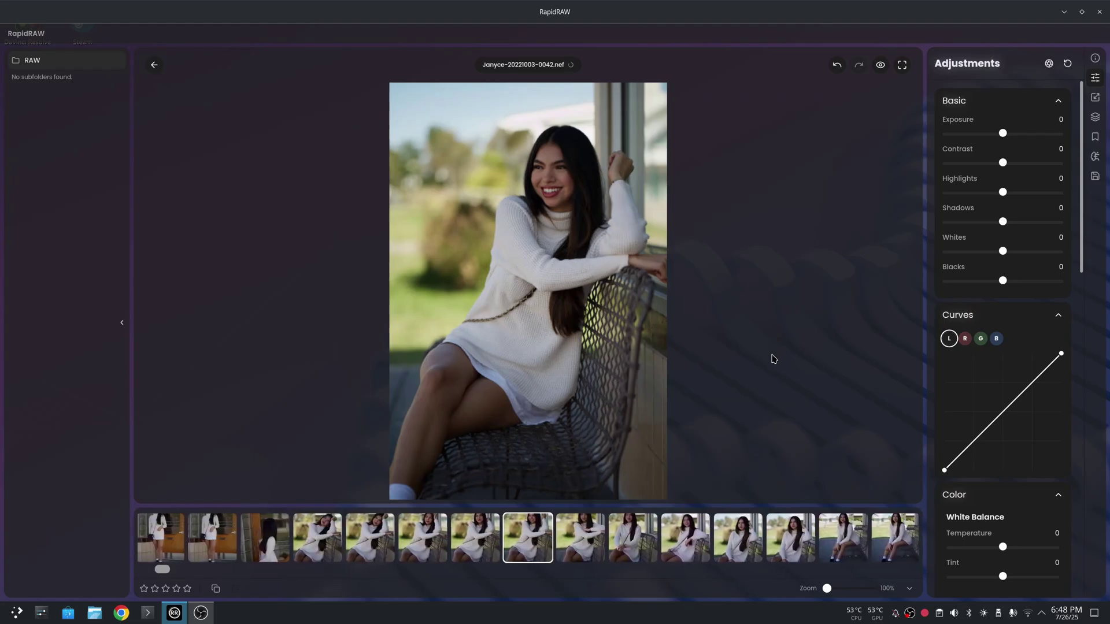
Open the 0037 portrait and bend its tone curve into an S-shape.
{"action": "left_click", "coordinate": [154, 65]}
{"action": "double_click", "coordinate": [758, 312]}
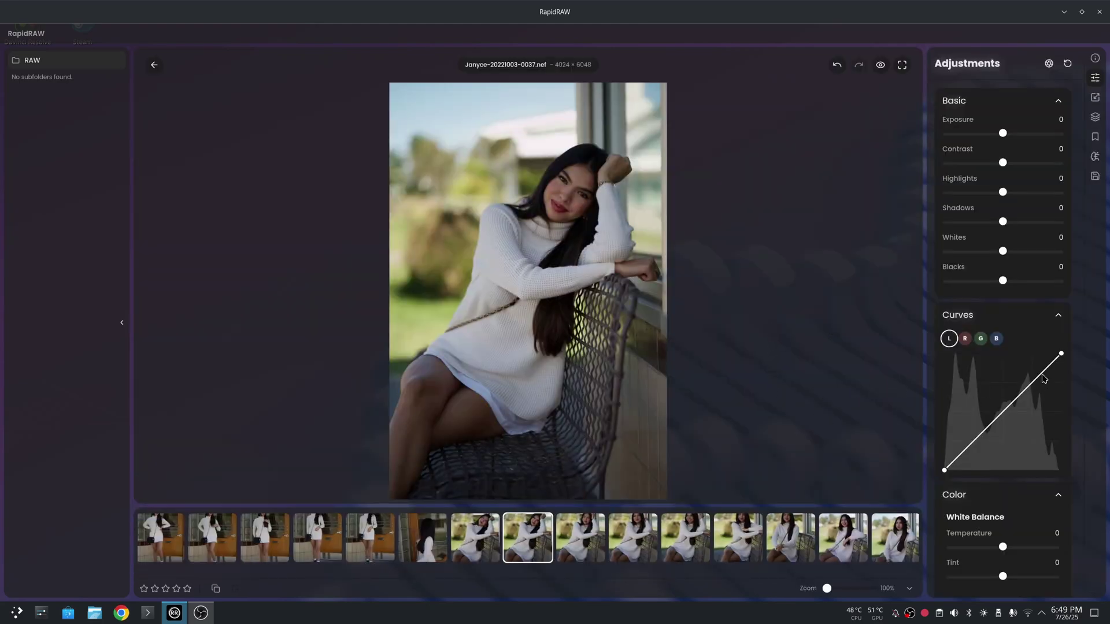
{"action": "left_click_drag", "start_coordinate": [1042, 376], "coordinate": [1039, 364]}
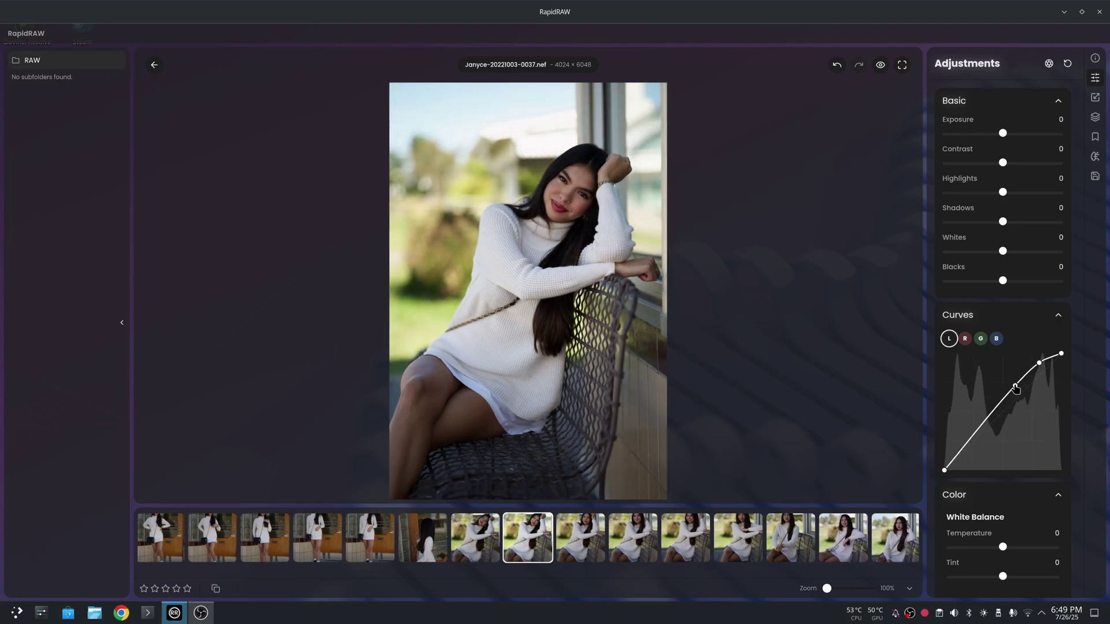
{"action": "mouse_move", "coordinate": [1015, 389]}
{"action": "left_mouse_down"}
{"action": "mouse_move", "coordinate": [1020, 371]}
{"action": "mouse_move", "coordinate": [1015, 381]}
{"action": "left_mouse_up"}
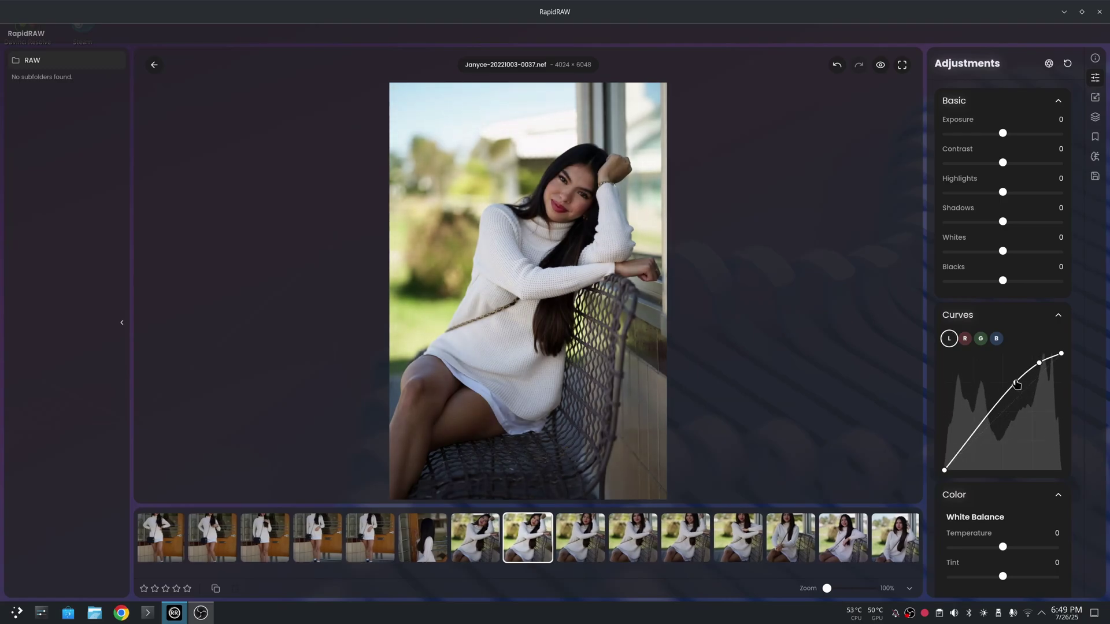
{"action": "left_click", "coordinate": [961, 452]}
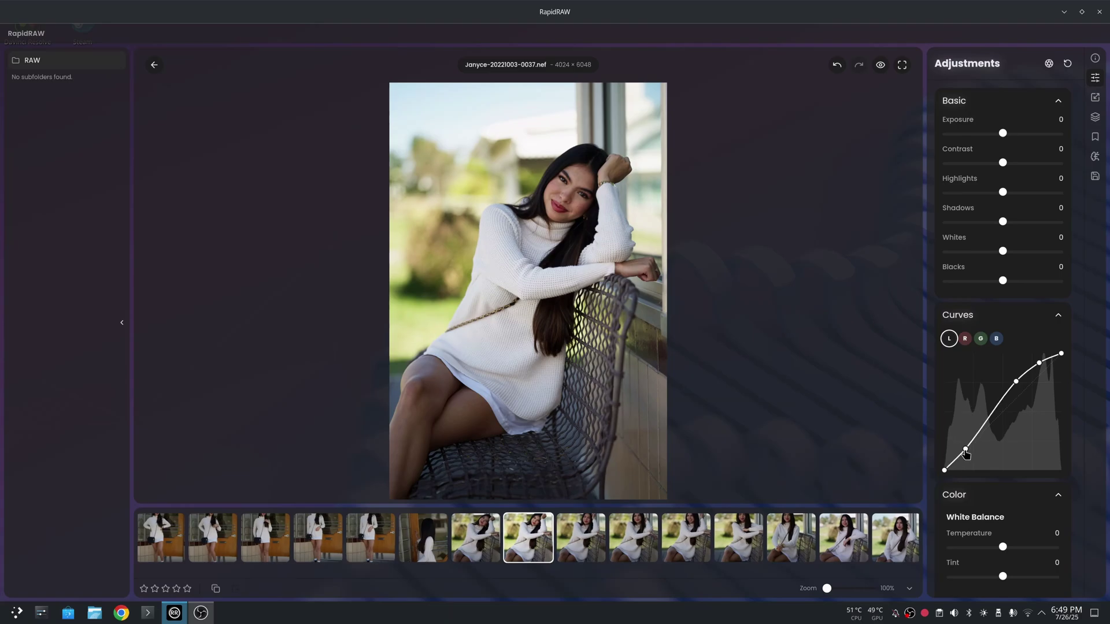
{"action": "left_click_drag", "start_coordinate": [958, 455], "coordinate": [955, 461]}
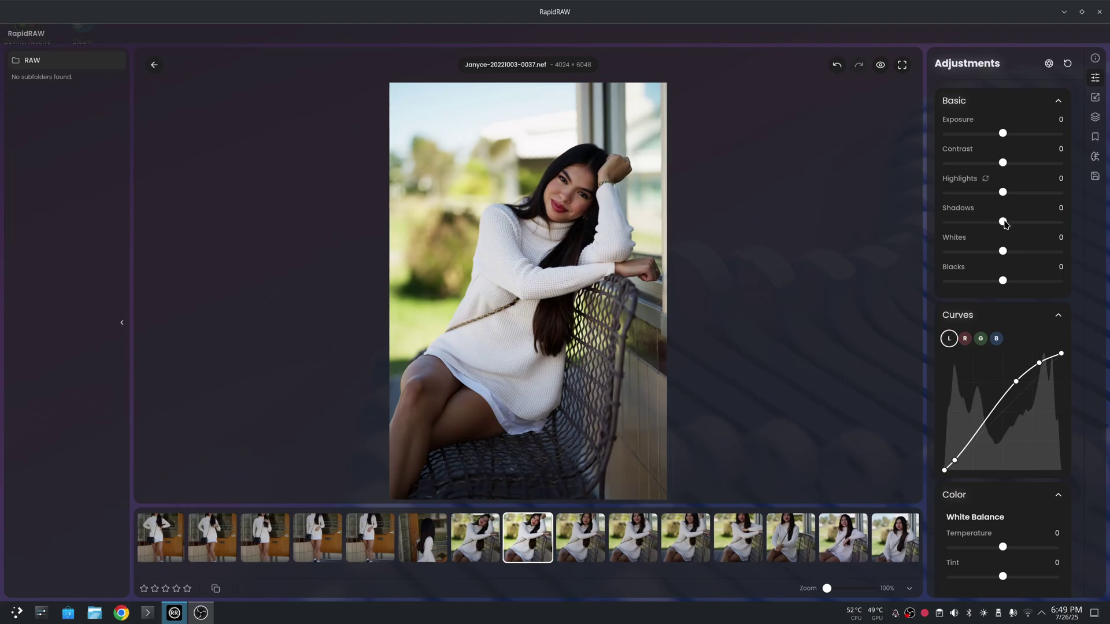
Set exposure 0.30, highlights -47, shadows 46, whites -14 and temperature -4.
{"action": "left_click_drag", "start_coordinate": [1004, 225], "coordinate": [1021, 222]}
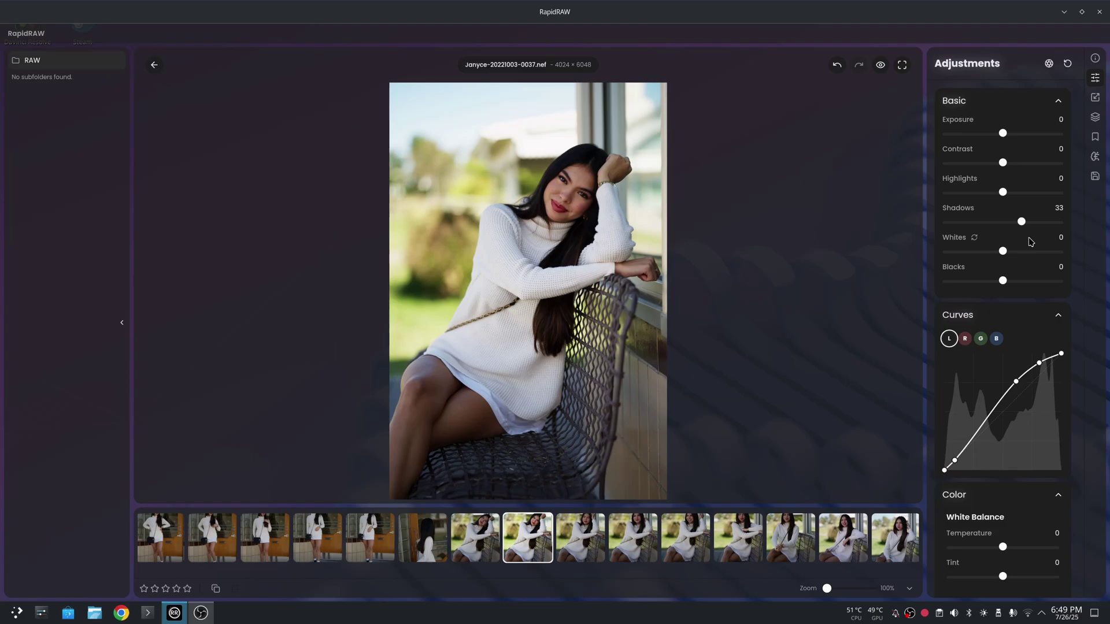
{"action": "left_click_drag", "start_coordinate": [1002, 133], "coordinate": [1007, 134]}
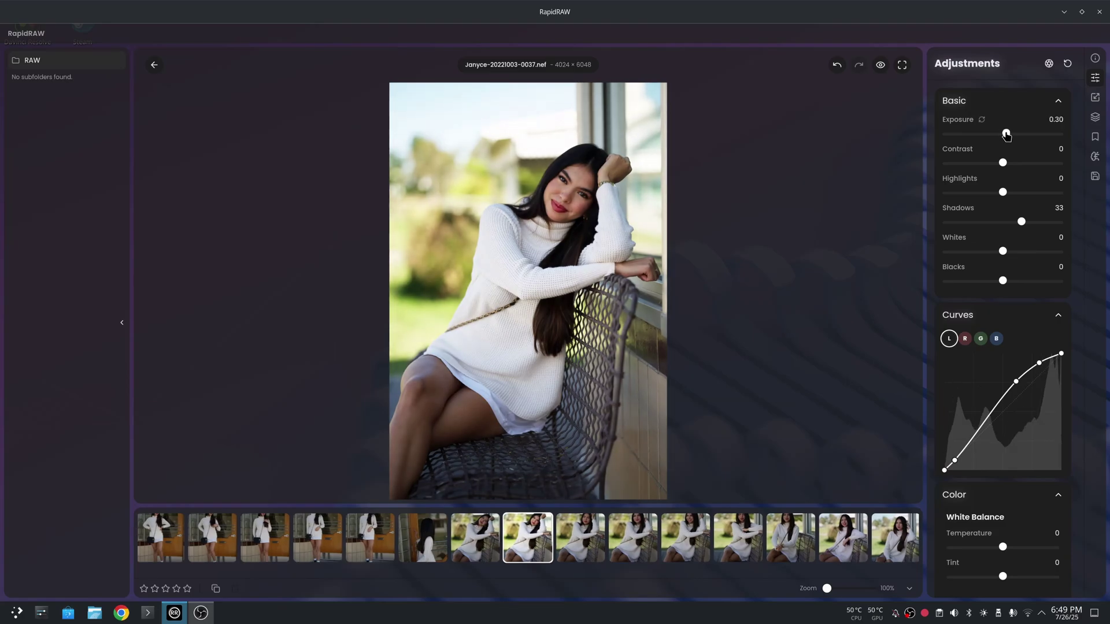
{"action": "left_click_drag", "start_coordinate": [1003, 193], "coordinate": [930, 200]}
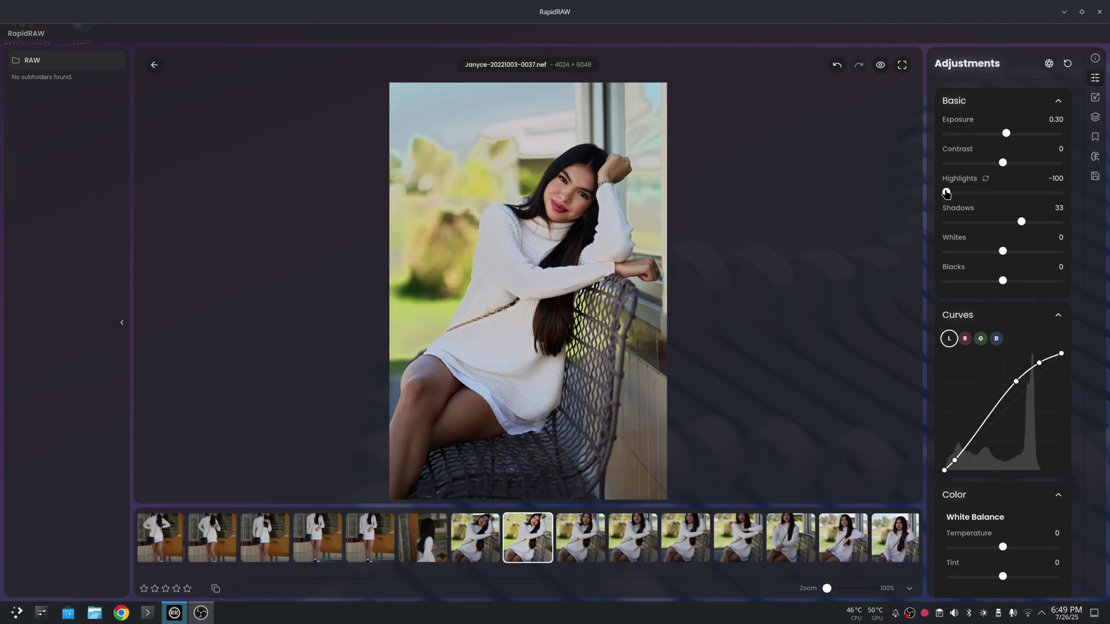
{"action": "left_click_drag", "start_coordinate": [946, 192], "coordinate": [976, 194]}
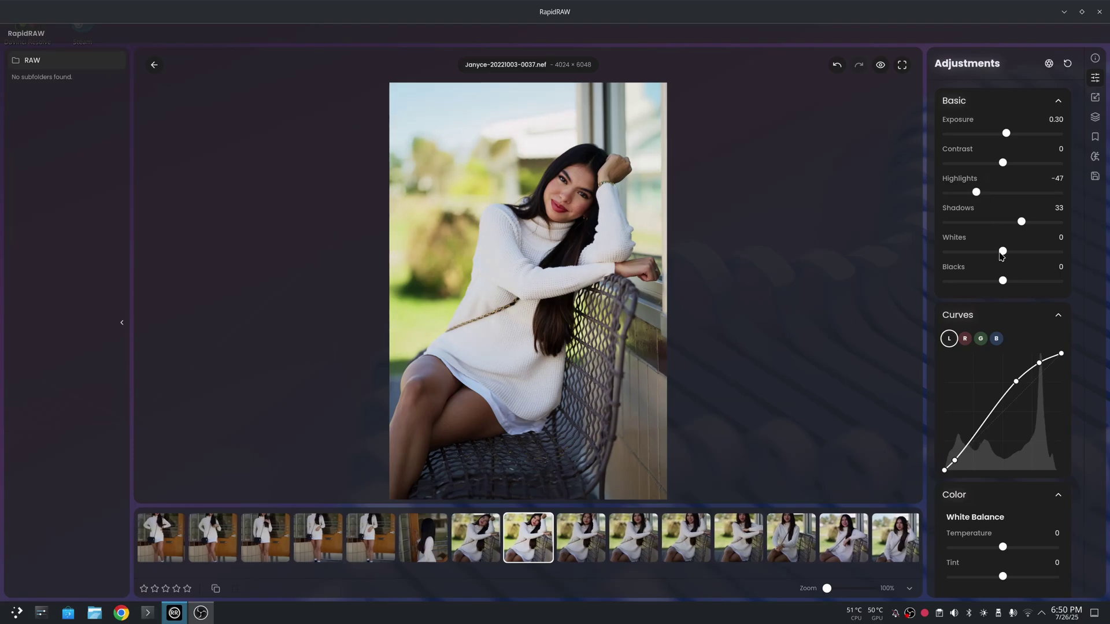
{"action": "left_click_drag", "start_coordinate": [1002, 254], "coordinate": [995, 255]}
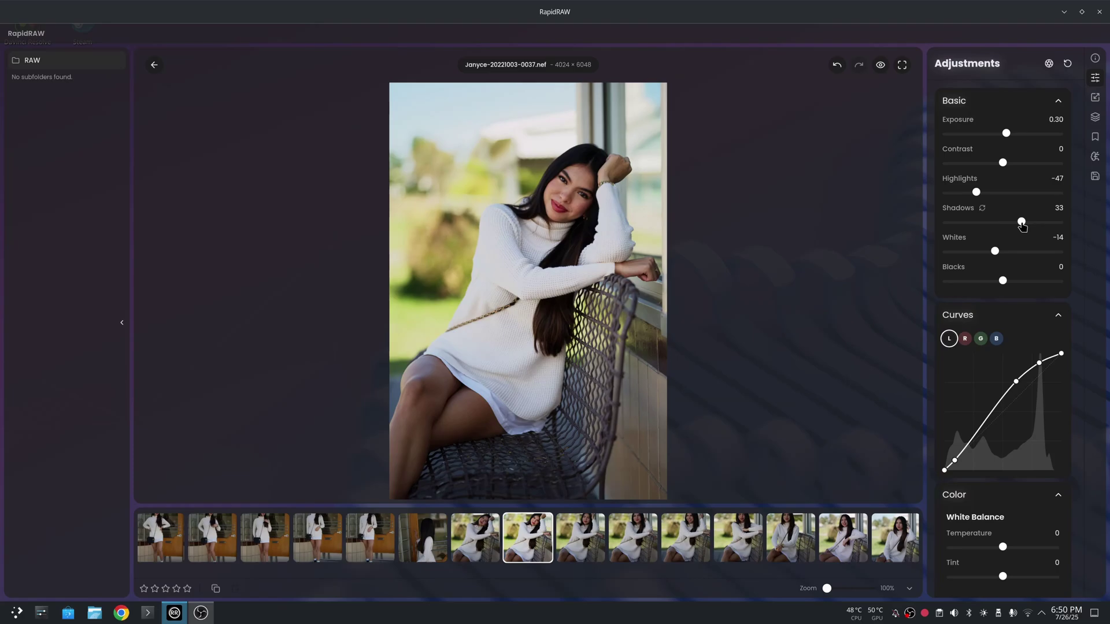
{"action": "left_click_drag", "start_coordinate": [1022, 226], "coordinate": [1029, 226]}
{"action": "scroll", "coordinate": [578, 211], "scroll_direction": "up", "scroll_amount": 3}
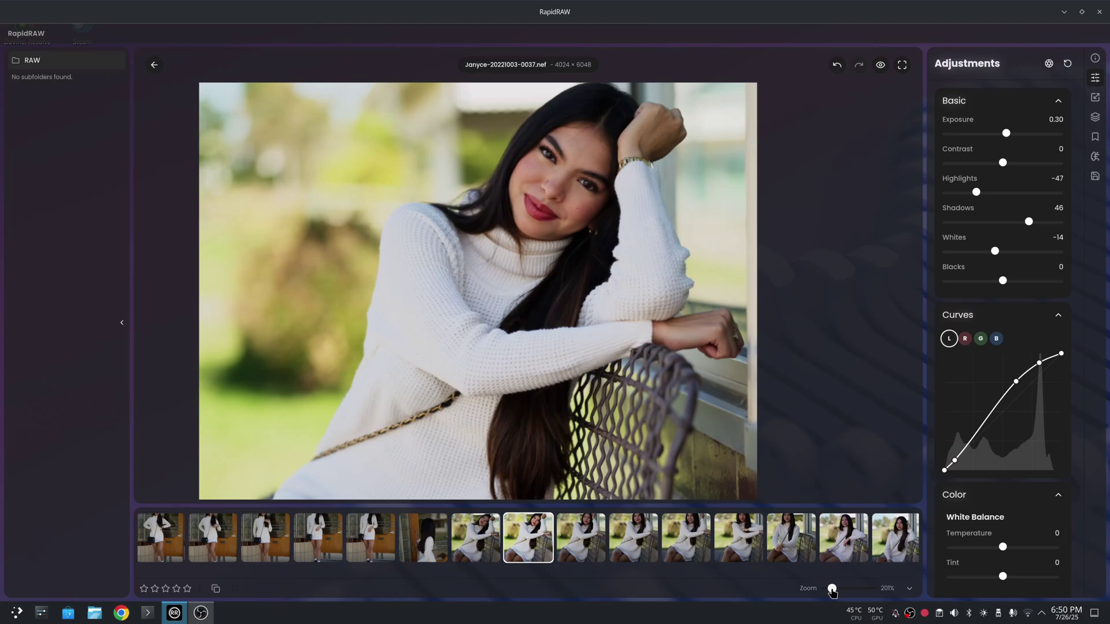
{"action": "scroll", "coordinate": [611, 261], "scroll_direction": "down", "scroll_amount": 3}
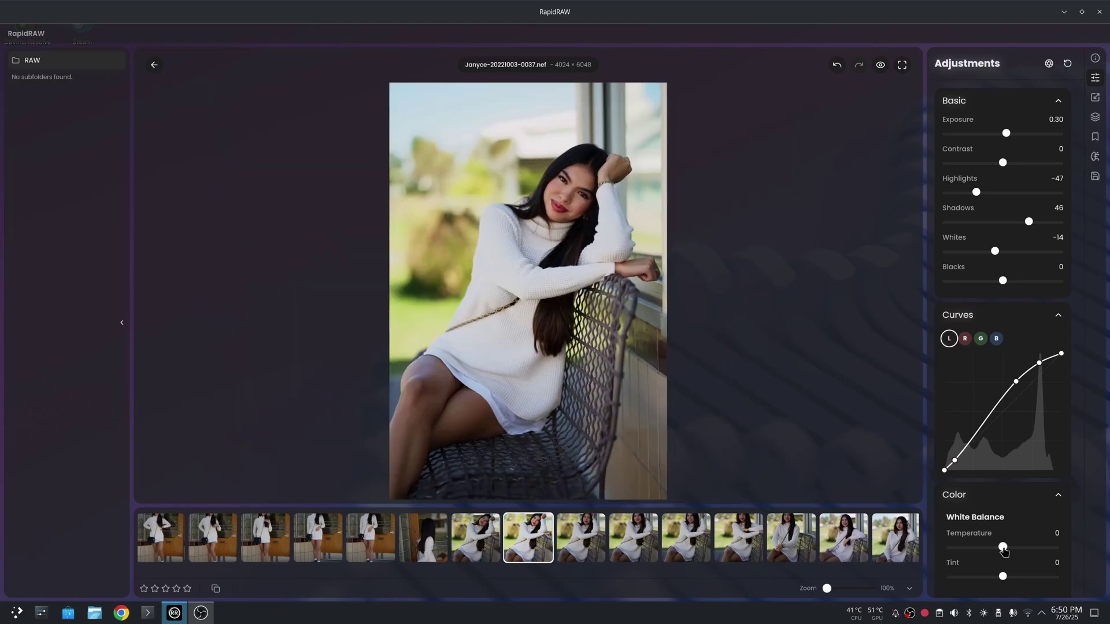
{"action": "left_click_drag", "start_coordinate": [1003, 550], "coordinate": [1000, 549]}
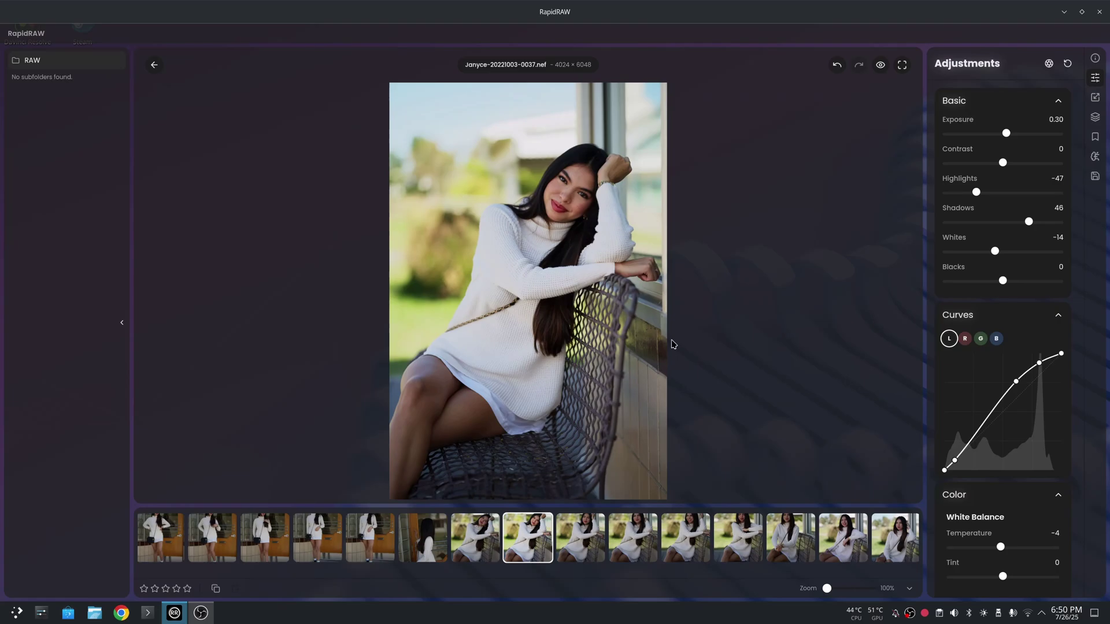
{"action": "scroll", "coordinate": [551, 269], "scroll_direction": "up", "scroll_amount": 3}
{"action": "scroll", "coordinate": [552, 269], "scroll_direction": "down", "scroll_amount": 3}
Export photo 0037 as a quality-100 JPEG named RapidRAW into the home folder.
{"action": "left_click", "coordinate": [1094, 177]}
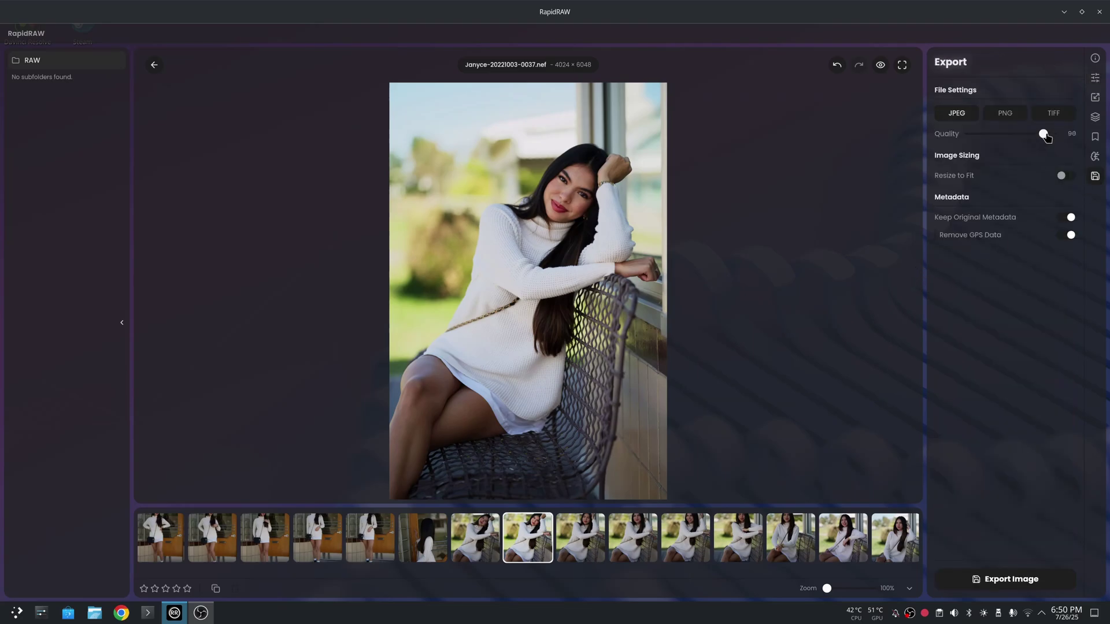
{"action": "left_click_drag", "start_coordinate": [1045, 135], "coordinate": [1082, 140]}
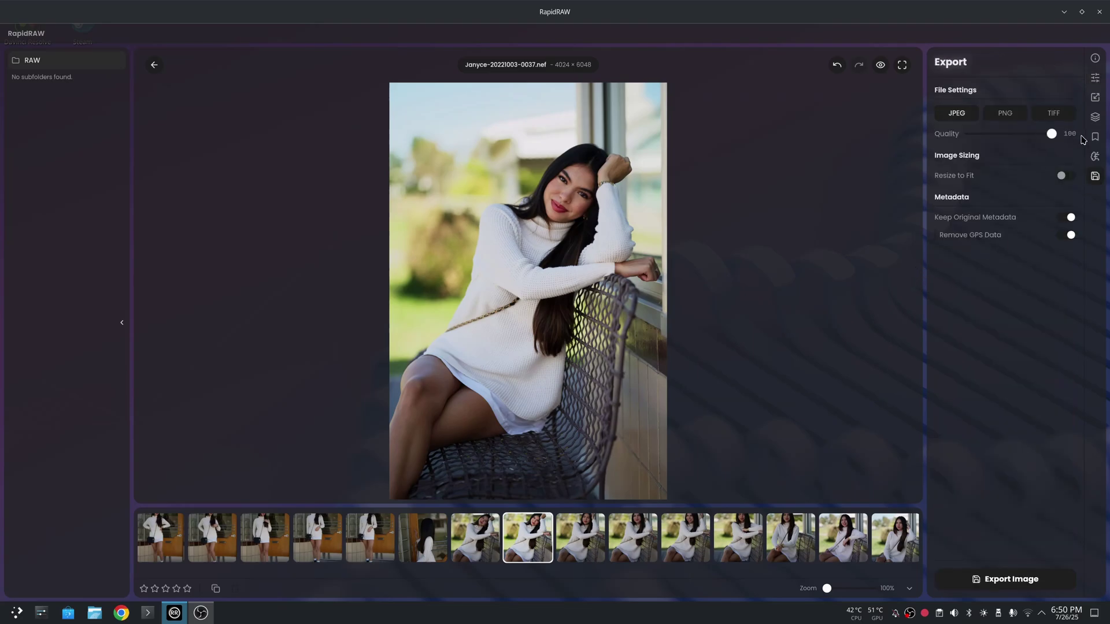
{"action": "left_click", "coordinate": [1004, 580]}
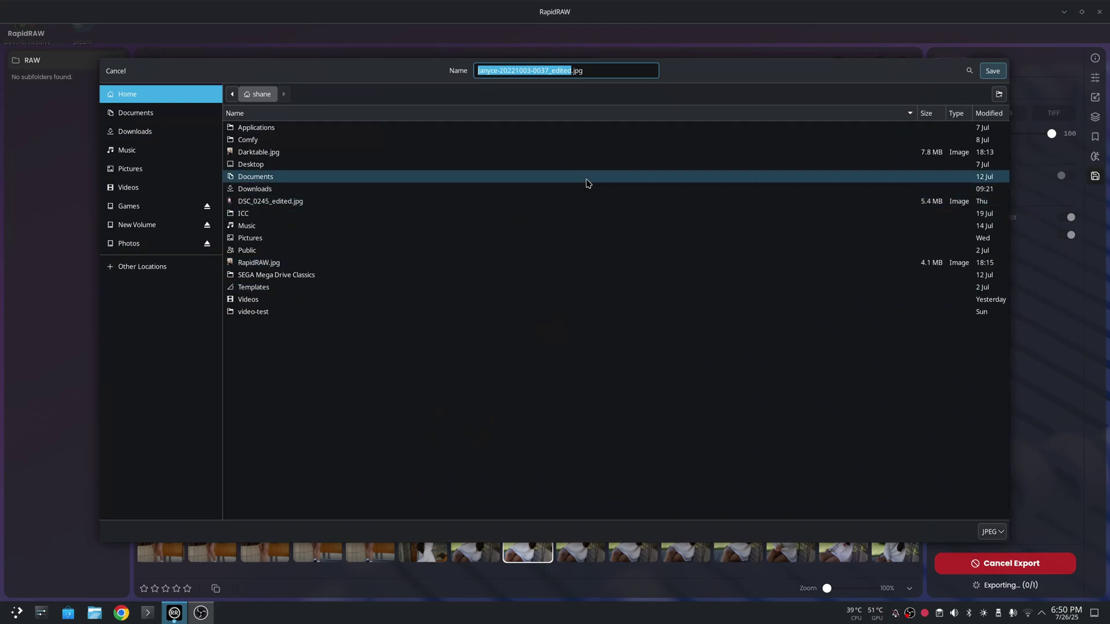
{"action": "type", "text": "Rap"}
{"action": "type", "text": "idRAW-2"}
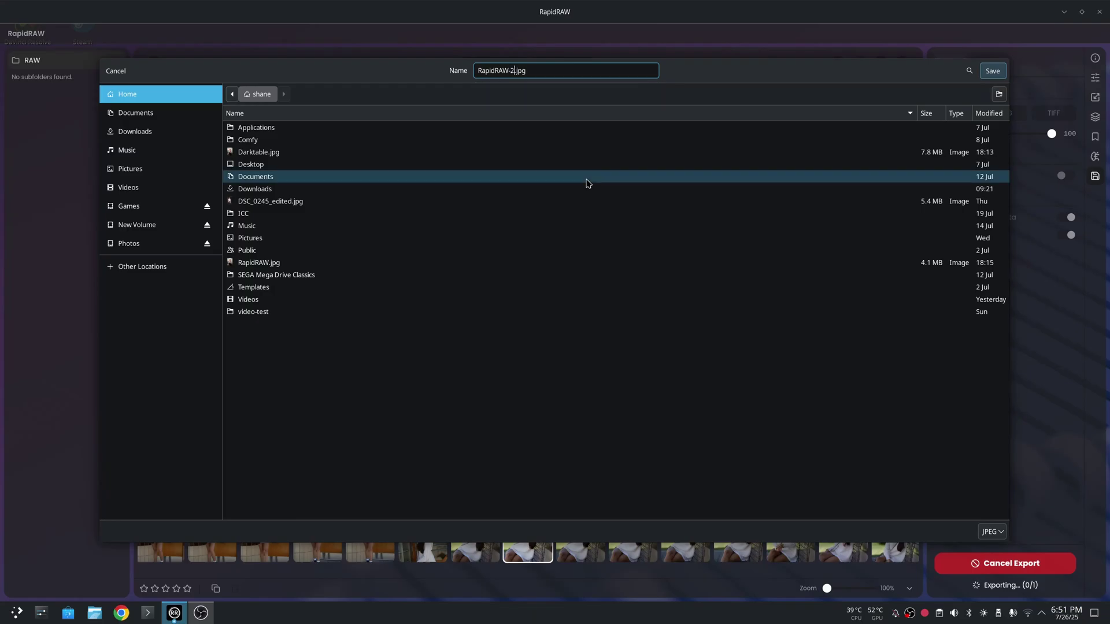
{"action": "key", "text": "Return"}
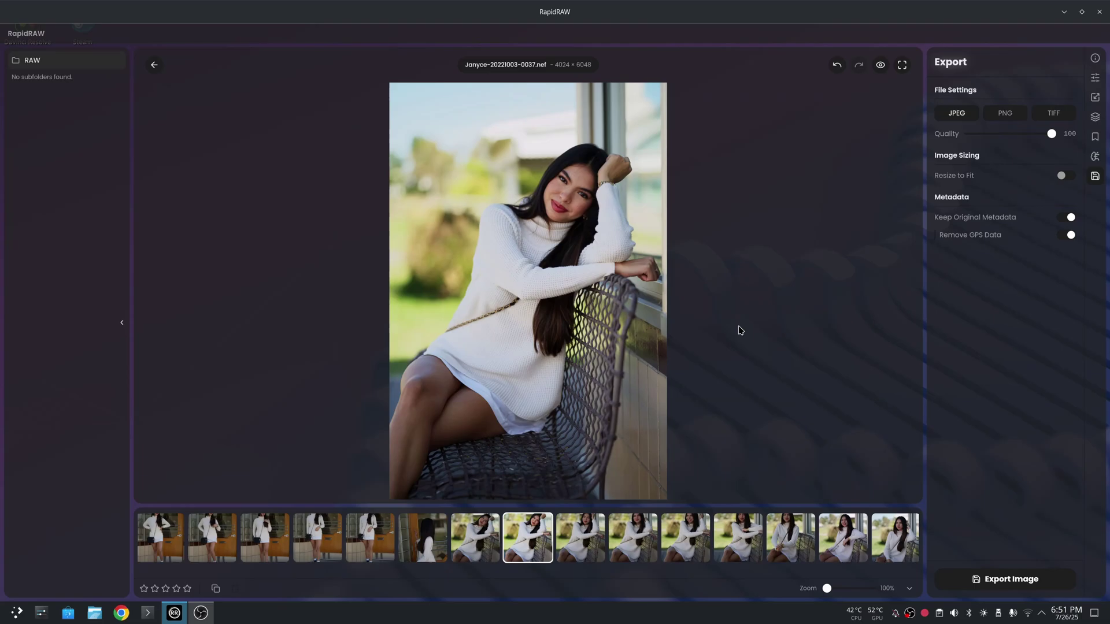
Go to the home folder and view RapidRAW-2.jpg at 100% in a maximized Gwenview.
{"action": "left_click", "coordinate": [95, 613]}
{"action": "key", "text": "alt+Home"}
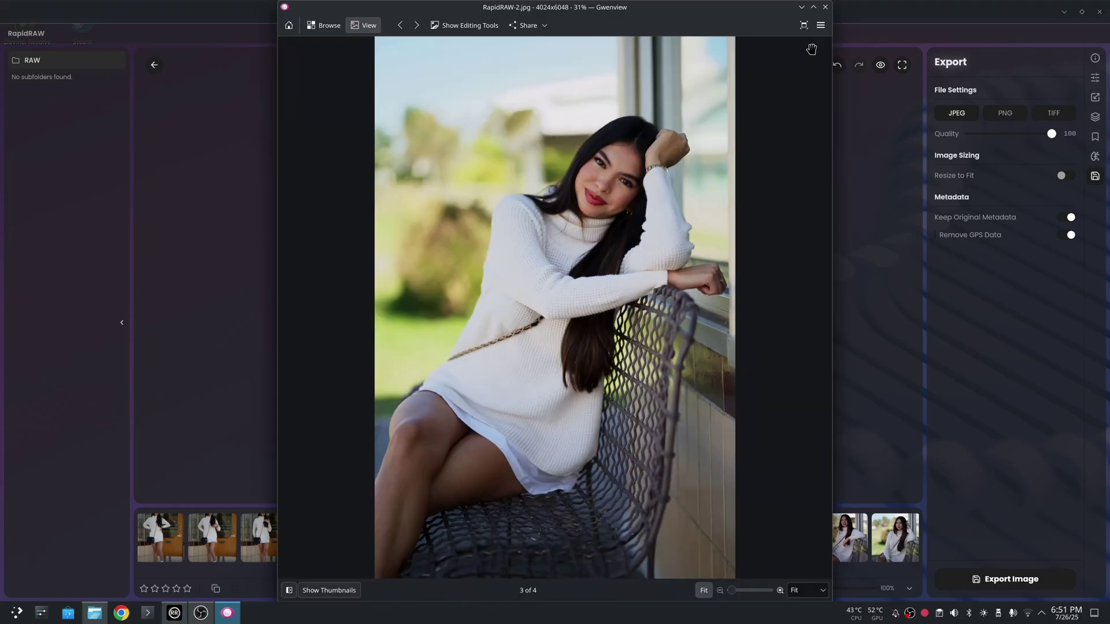
{"action": "left_click", "coordinate": [815, 7]}
{"action": "left_click", "coordinate": [1085, 590]}
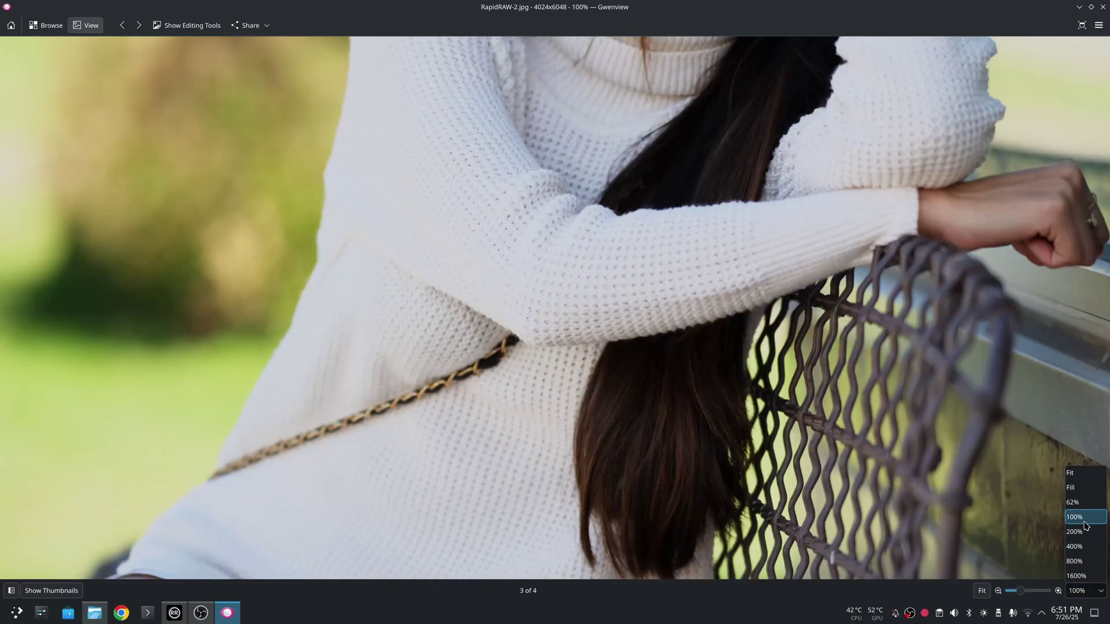
{"action": "left_click", "coordinate": [1085, 523]}
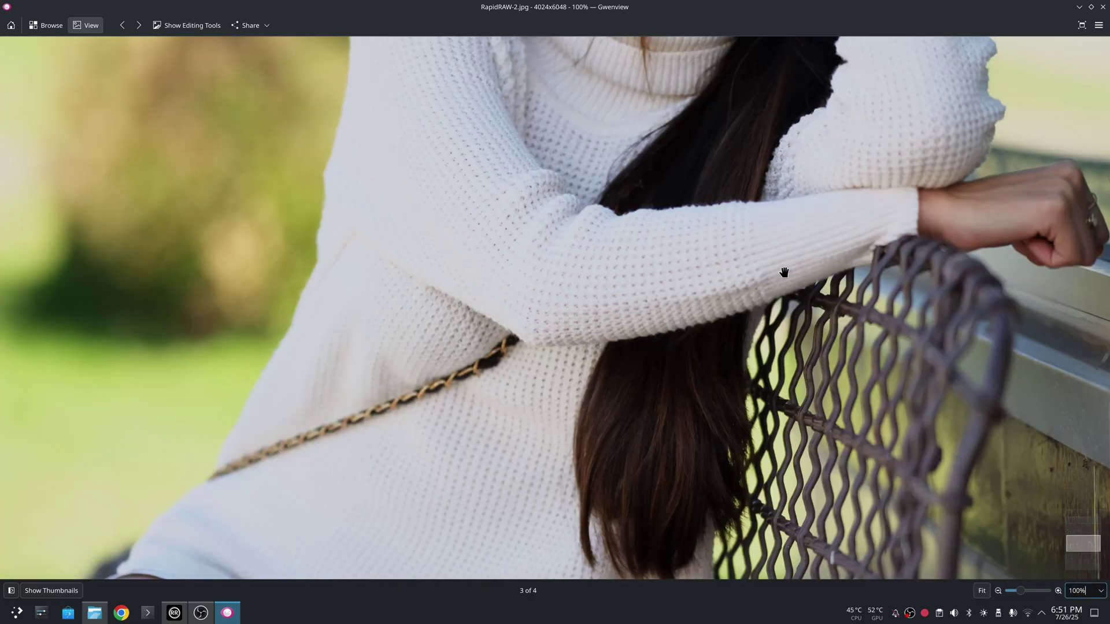
Pan over the face and sweater, fit the portrait to the window, then close Gwenview.
{"action": "left_click_drag", "start_coordinate": [782, 272], "coordinate": [701, 443]}
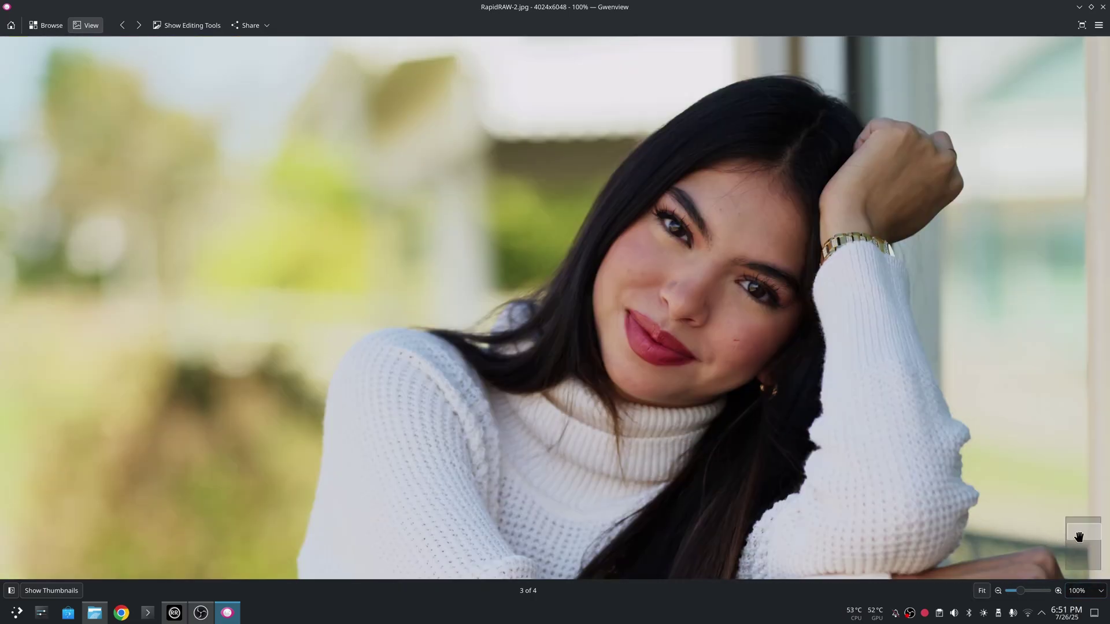
{"action": "left_click_drag", "start_coordinate": [1078, 537], "coordinate": [1083, 538]}
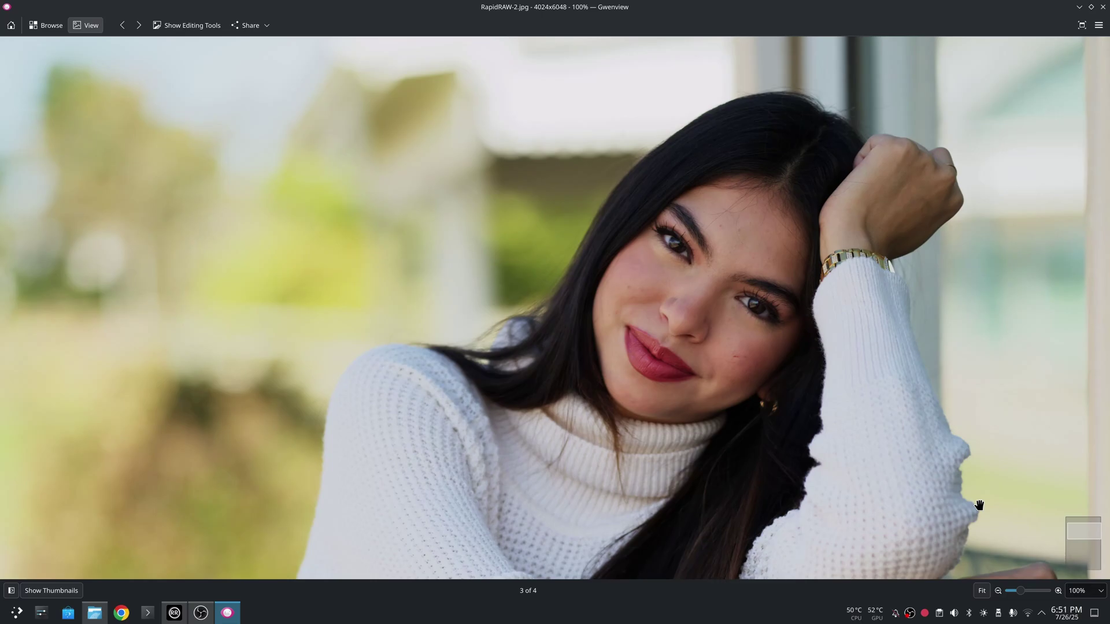
{"action": "scroll", "coordinate": [865, 493], "scroll_direction": "up", "scroll_amount": 3}
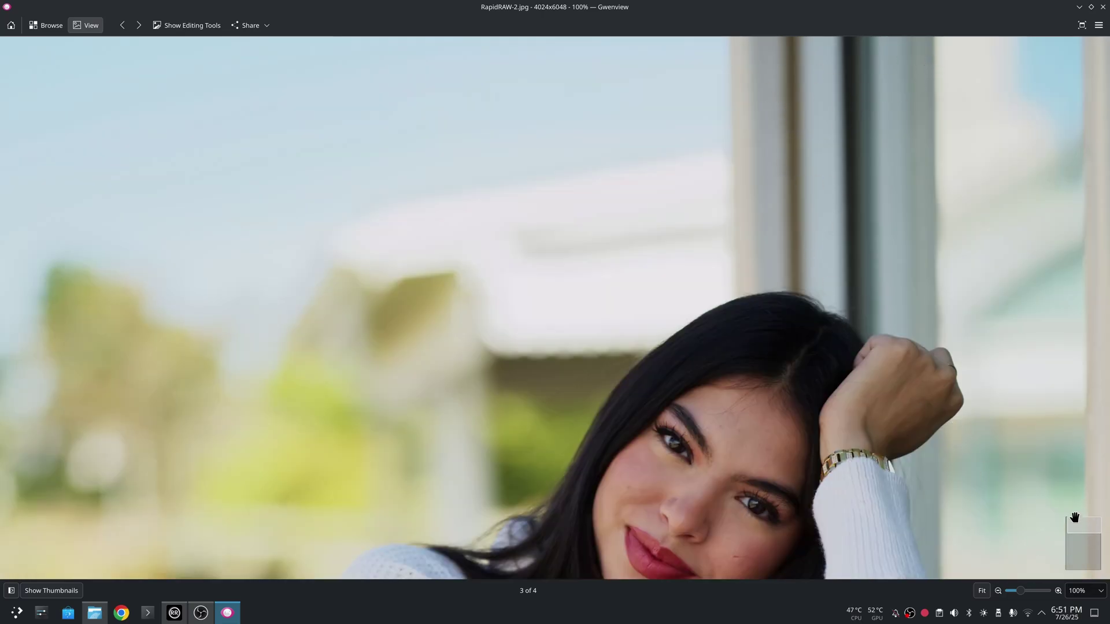
{"action": "left_click_drag", "start_coordinate": [1082, 526], "coordinate": [1083, 535]}
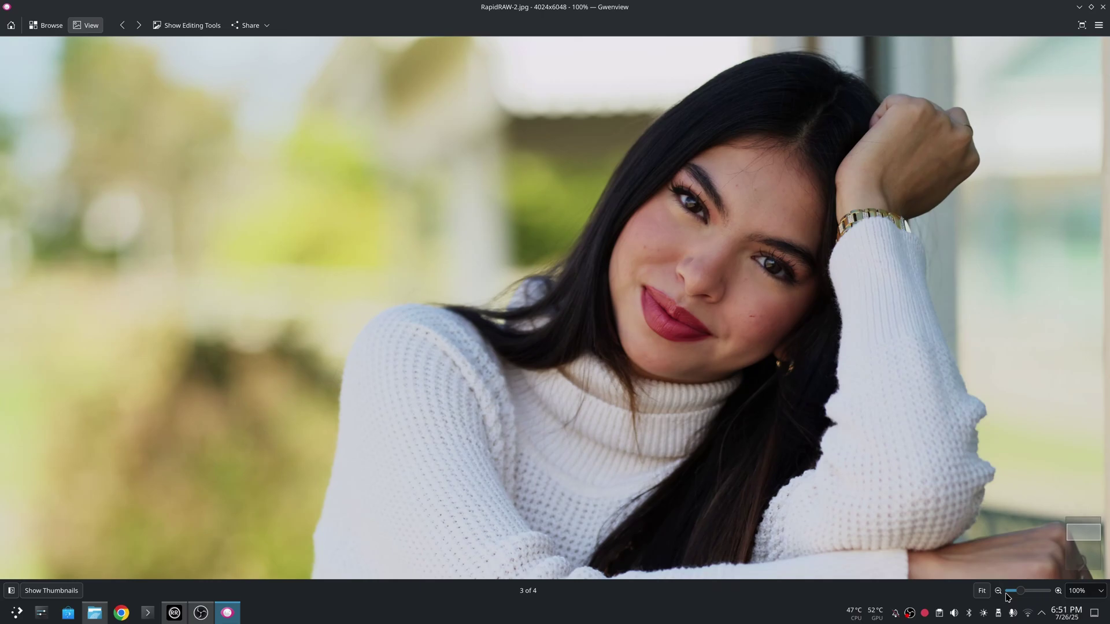
{"action": "left_click", "coordinate": [983, 591]}
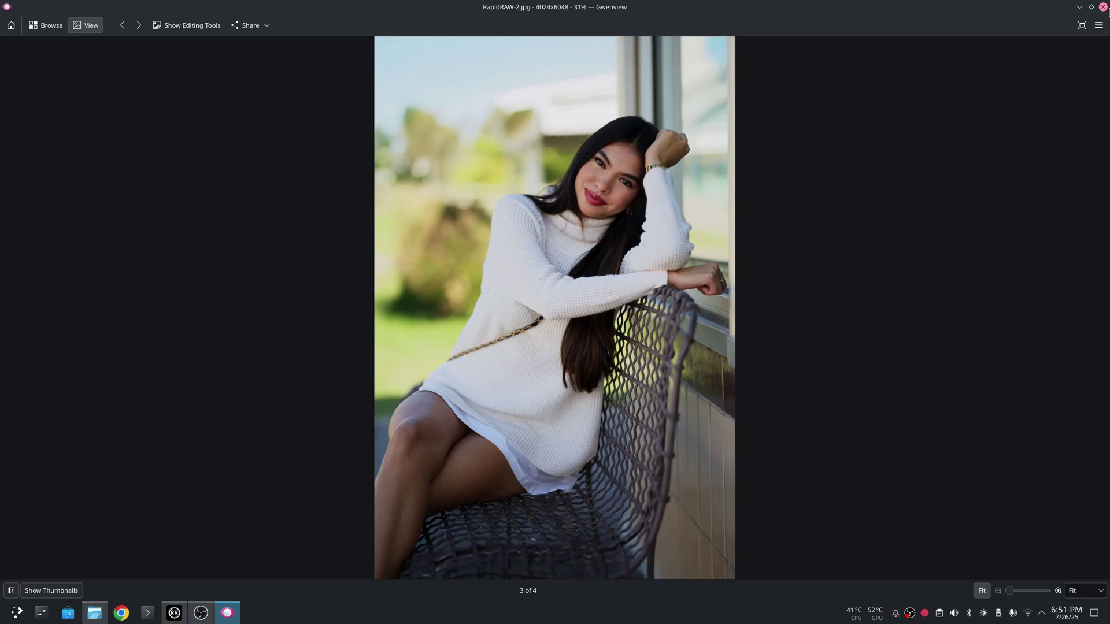
{"action": "left_click", "coordinate": [1103, 8]}
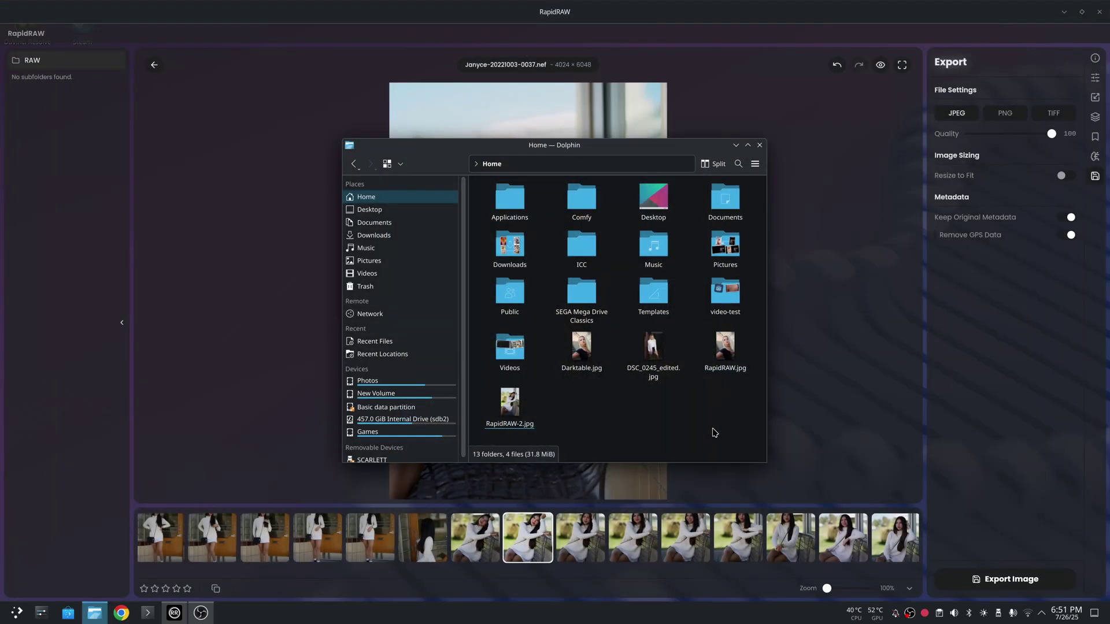
Open RapidRAW.jpg and tile the Darktable.jpg viewer to the left half beside it.
{"action": "double_click", "coordinate": [725, 350]}
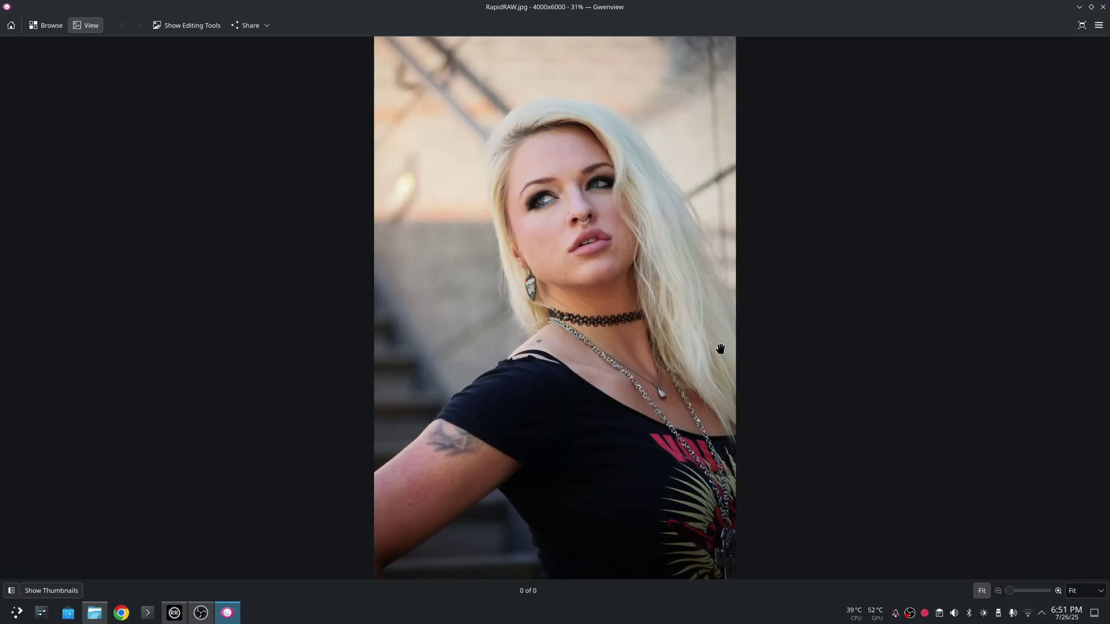
{"action": "left_click_drag", "start_coordinate": [794, 10], "coordinate": [1108, 286]}
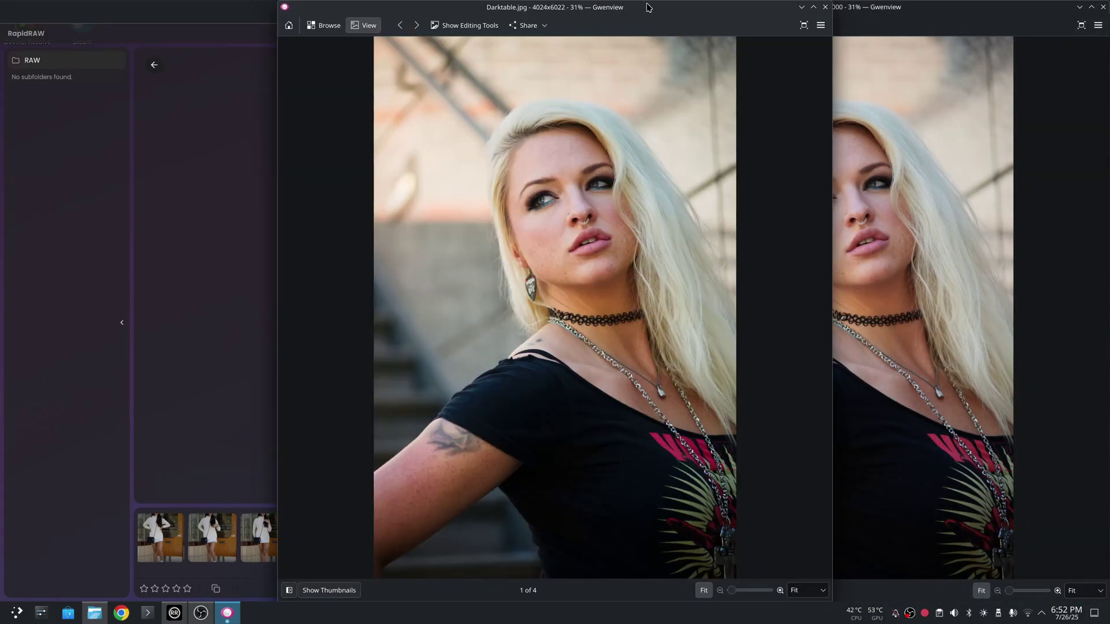
{"action": "left_click_drag", "start_coordinate": [646, 6], "coordinate": [1, 121]}
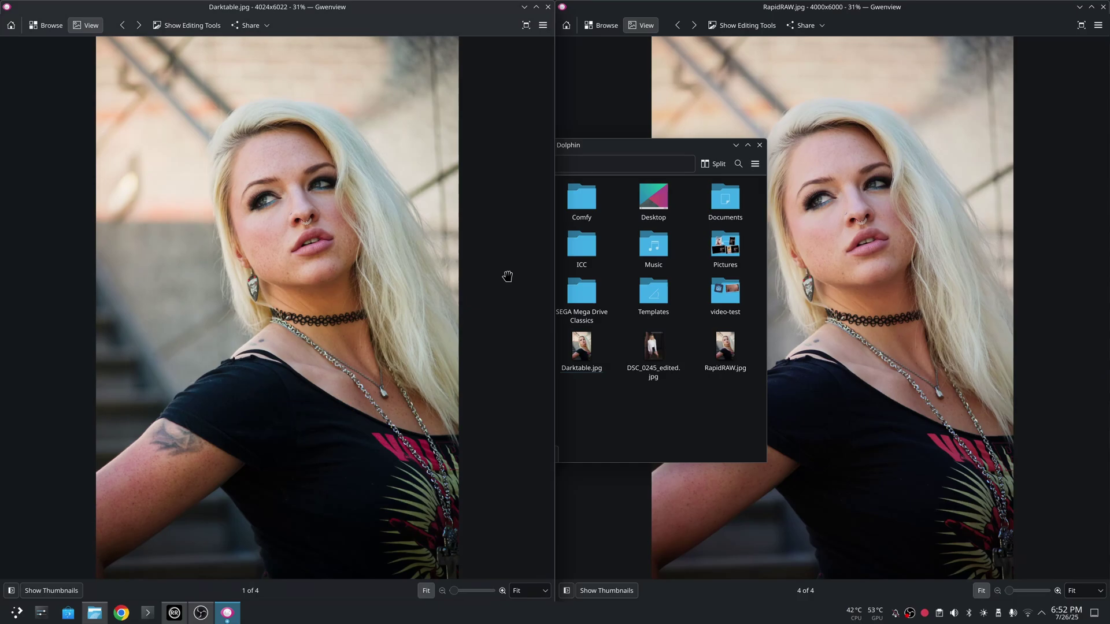
{"action": "left_click", "coordinate": [615, 103]}
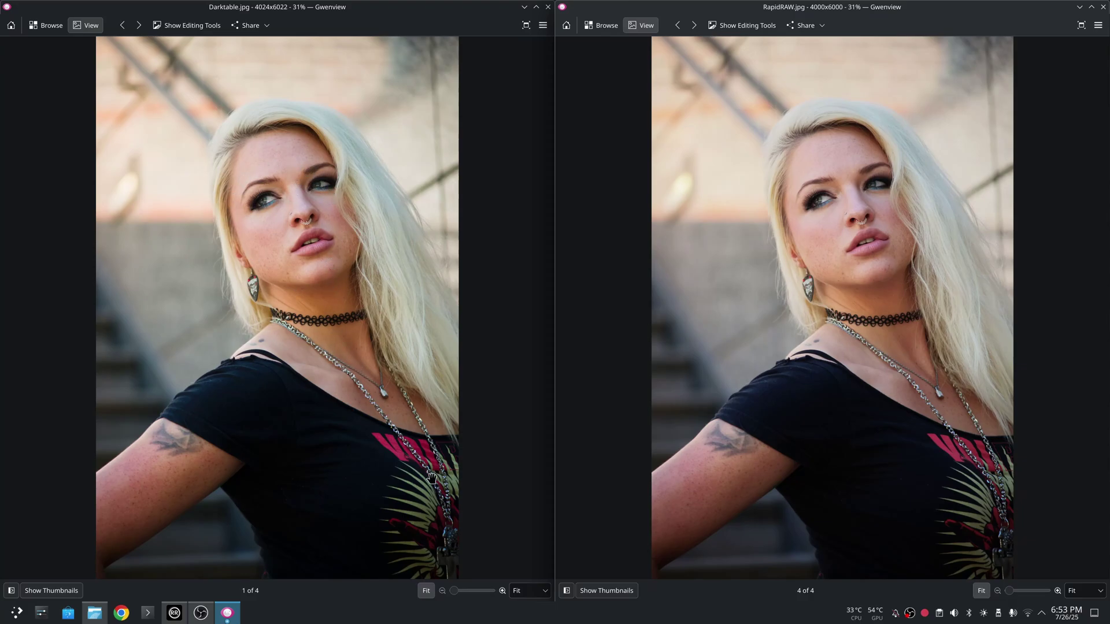
{"action": "left_click", "coordinate": [529, 590]}
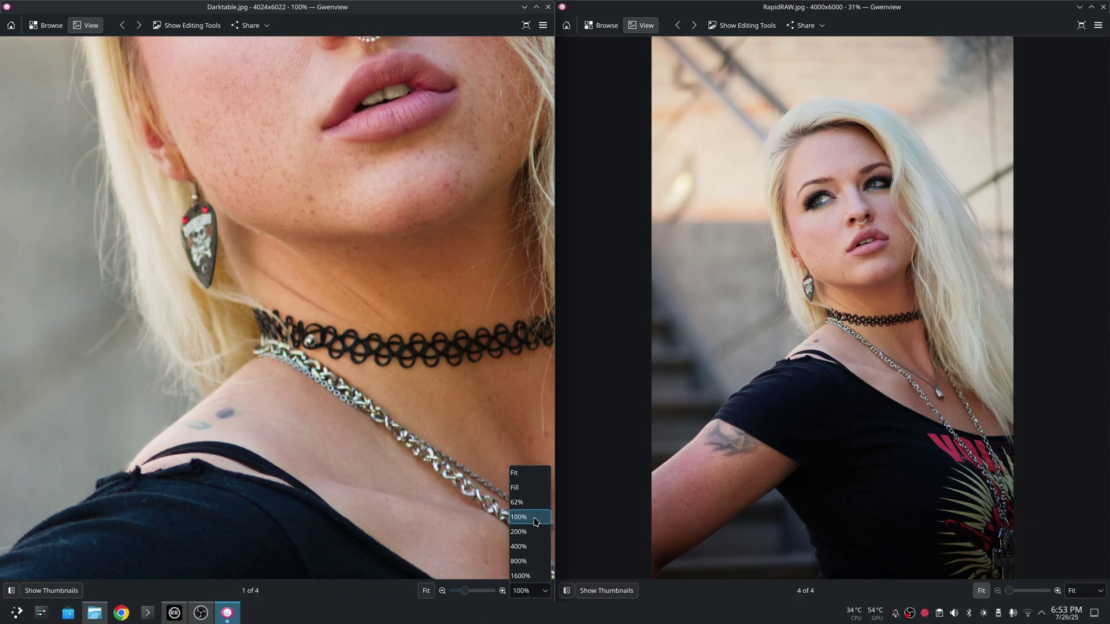
{"action": "left_click", "coordinate": [536, 522]}
{"action": "left_click_drag", "start_coordinate": [382, 228], "coordinate": [498, 559]}
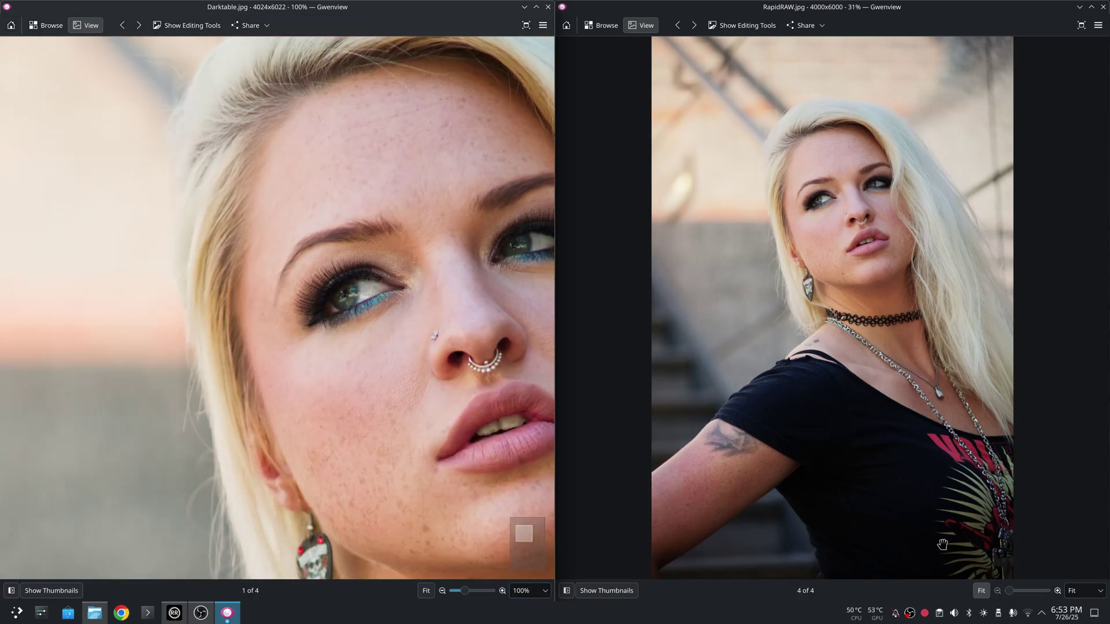
{"action": "left_click", "coordinate": [1100, 590]}
{"action": "left_click", "coordinate": [1086, 521]}
{"action": "left_click_drag", "start_coordinate": [931, 389], "coordinate": [938, 591]}
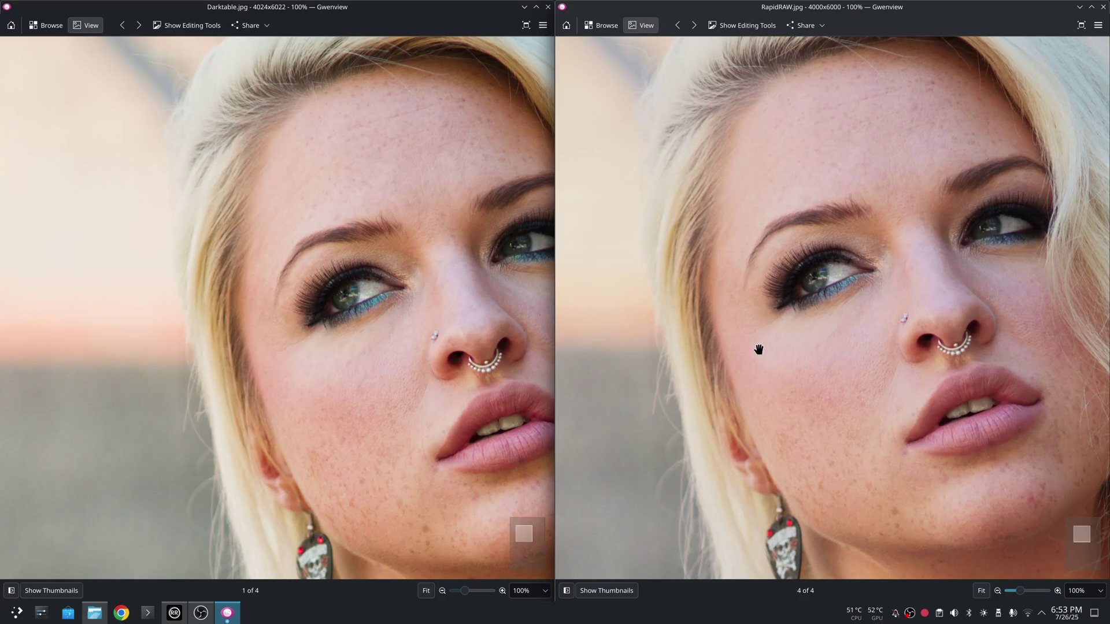
{"action": "left_click_drag", "start_coordinate": [425, 290], "coordinate": [364, 426]}
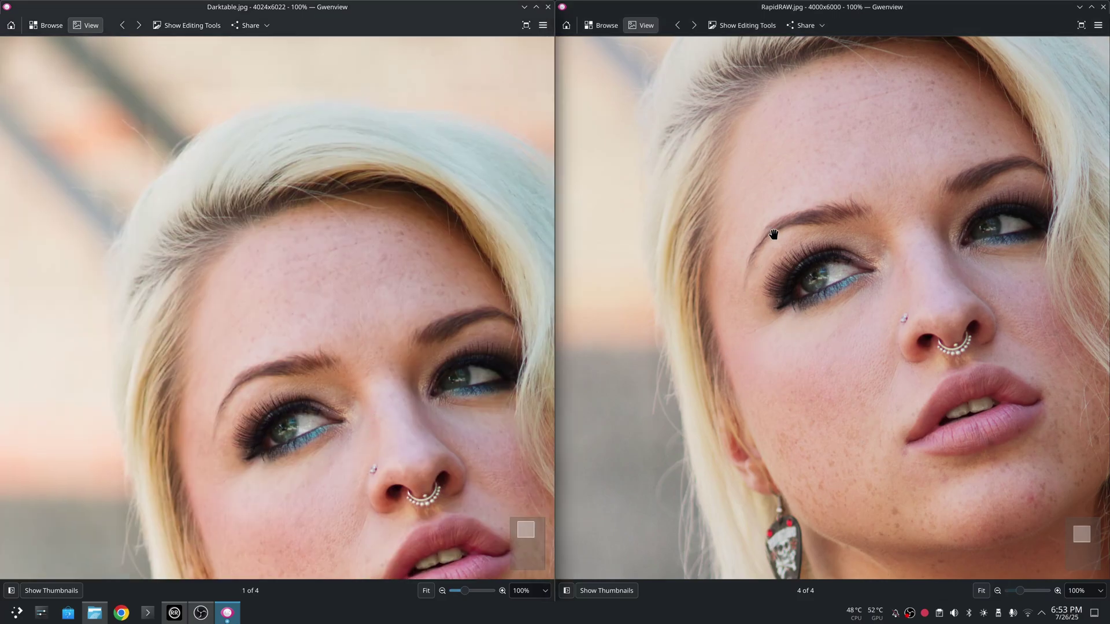
{"action": "left_click_drag", "start_coordinate": [773, 233], "coordinate": [781, 377]}
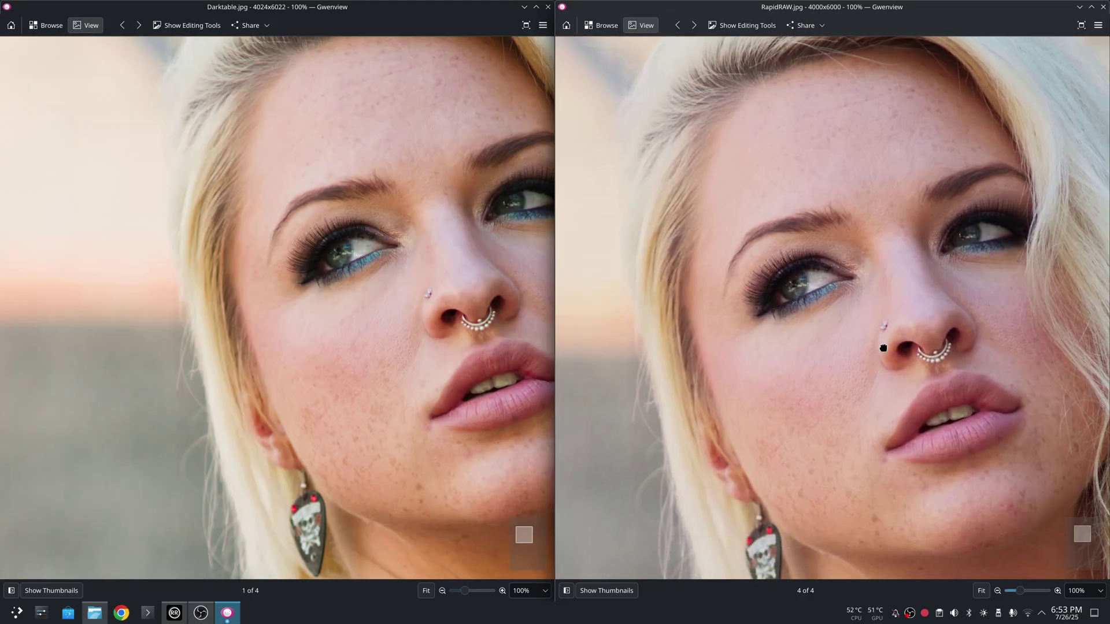
{"action": "left_click", "coordinate": [981, 590]}
{"action": "left_click", "coordinate": [426, 590]}
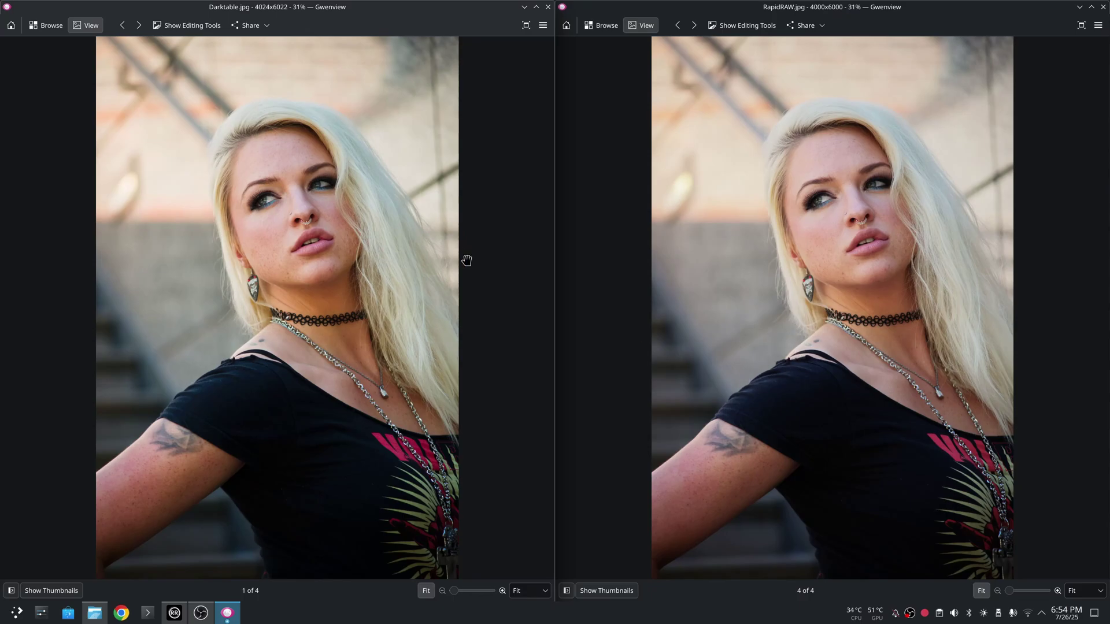
Close both comparison viewers and open RapidRAW-2.jpg from the file manager.
{"action": "left_click", "coordinate": [548, 6]}
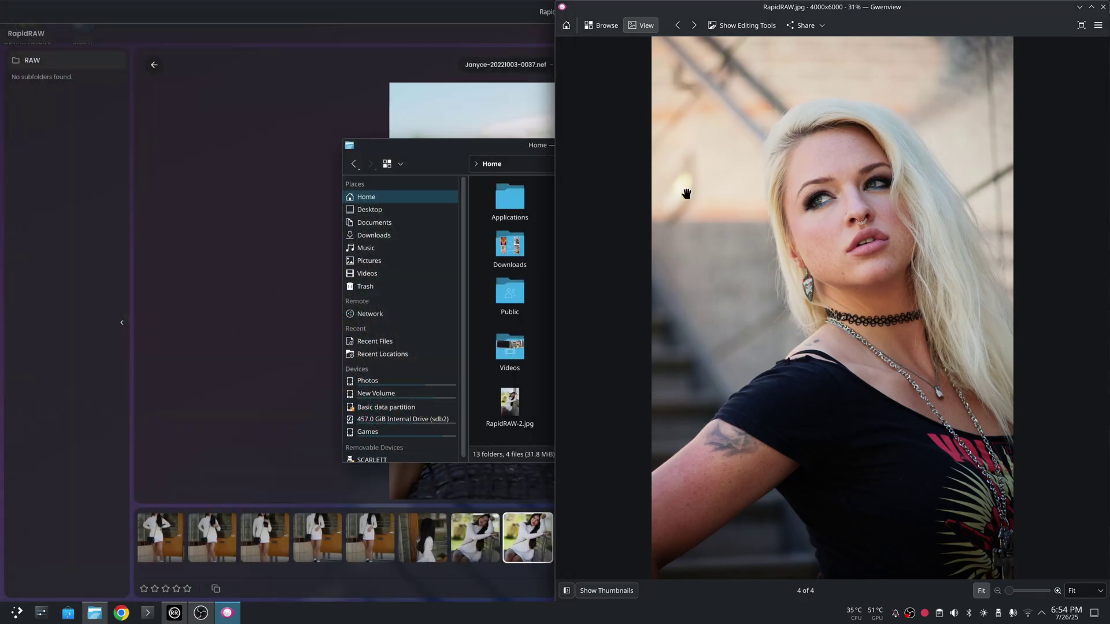
{"action": "left_click", "coordinate": [1101, 8]}
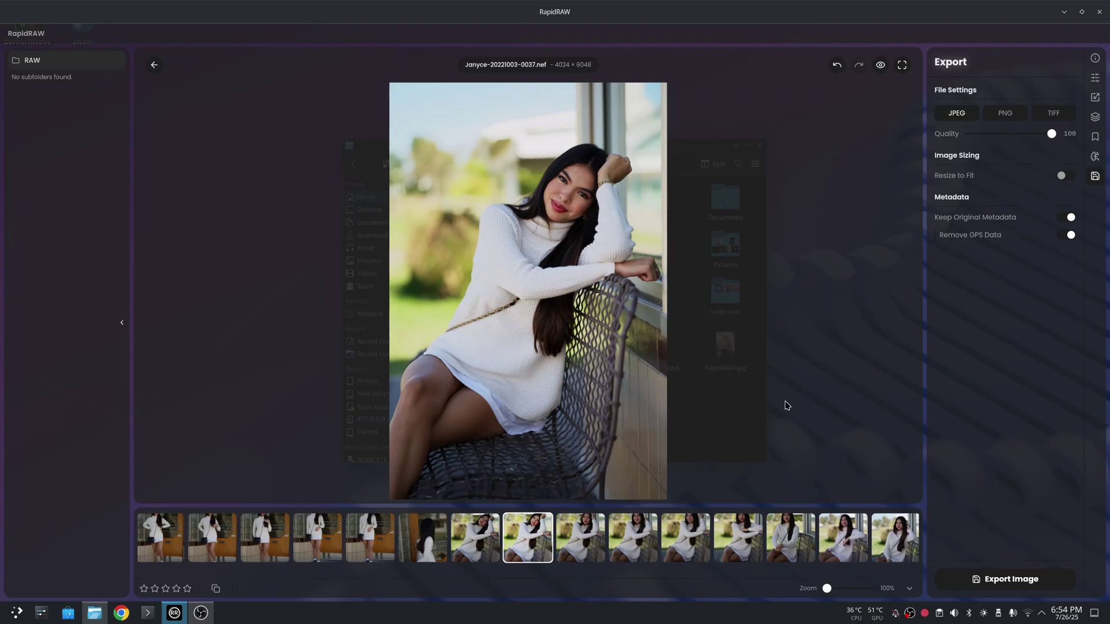
{"action": "left_click", "coordinate": [94, 613]}
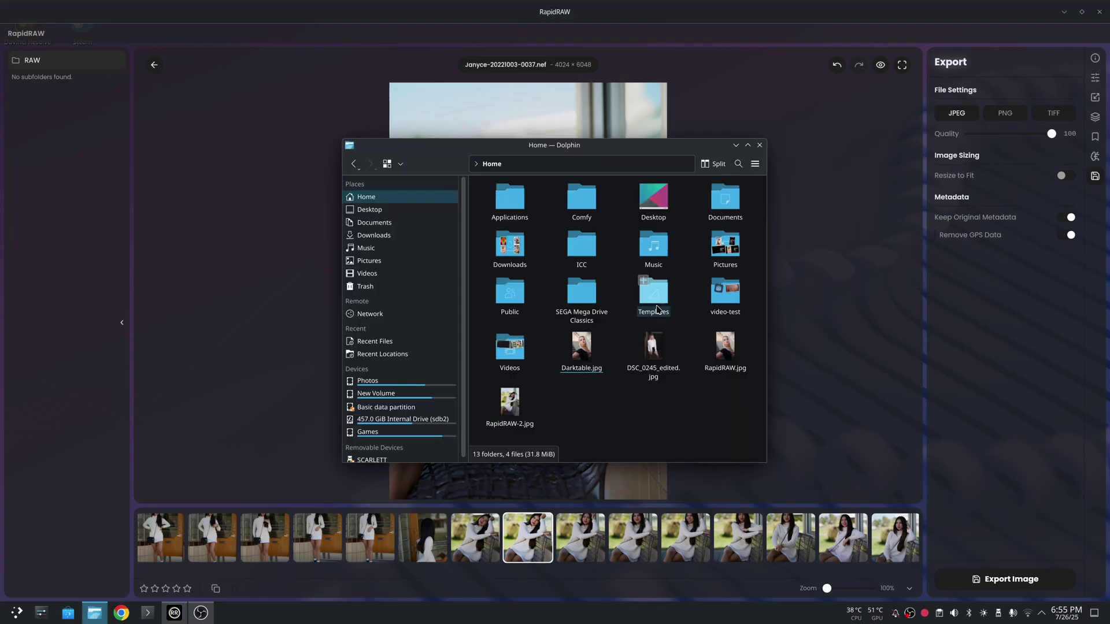
{"action": "left_click", "coordinate": [759, 145]}
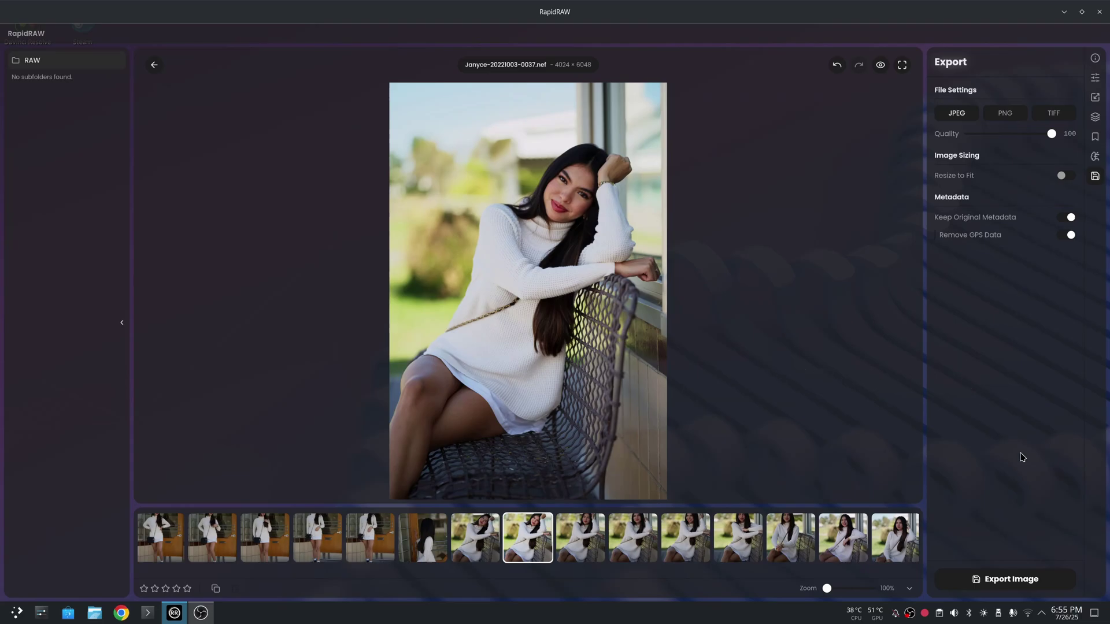
{"action": "left_click", "coordinate": [94, 612]}
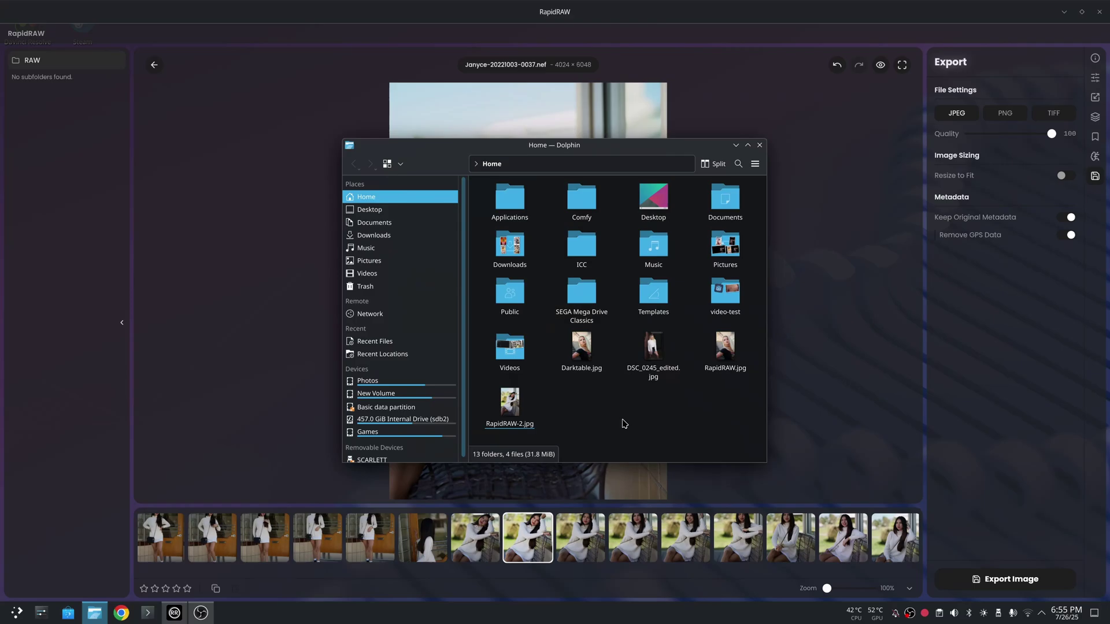
{"action": "double_click", "coordinate": [510, 405]}
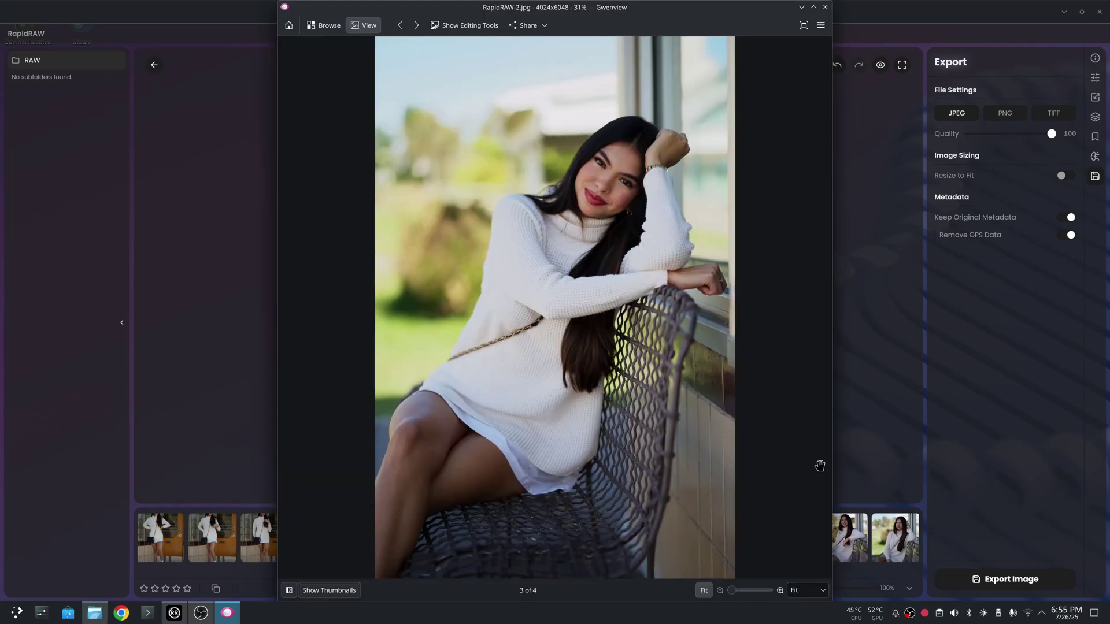
Inspect RapidRAW-2.jpg at 100% then 200% zoom, panning toward the face.
{"action": "left_click", "coordinate": [823, 590]}
{"action": "left_click", "coordinate": [797, 516]}
{"action": "left_click", "coordinate": [823, 590]}
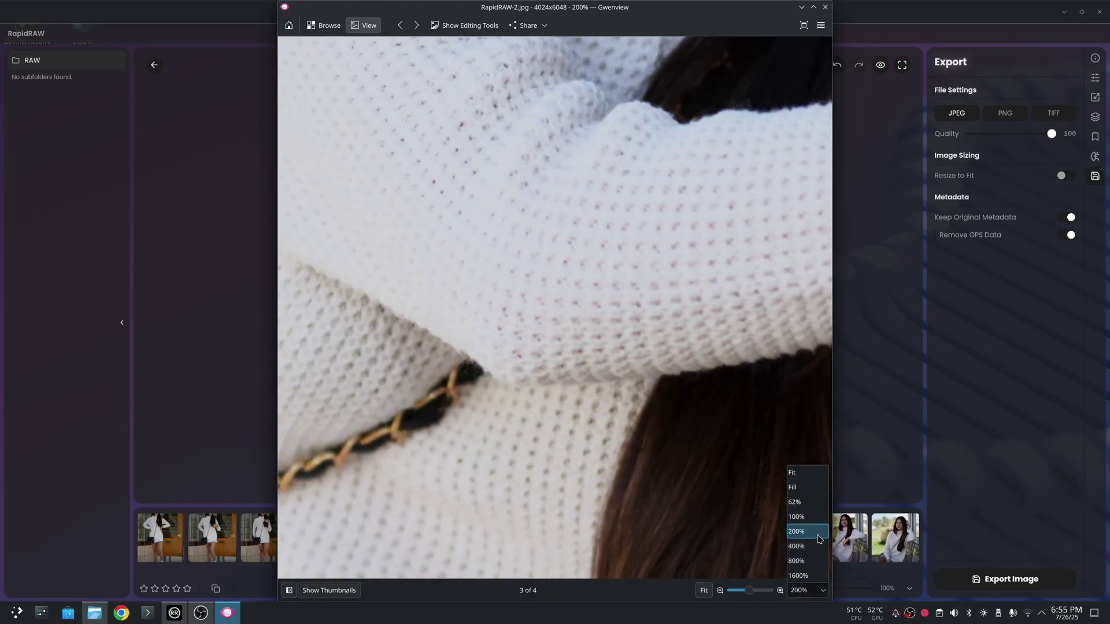
{"action": "left_click", "coordinate": [795, 531]}
{"action": "left_click_drag", "start_coordinate": [677, 240], "coordinate": [664, 412]}
{"action": "scroll", "coordinate": [663, 413], "scroll_direction": "up", "scroll_amount": 10}
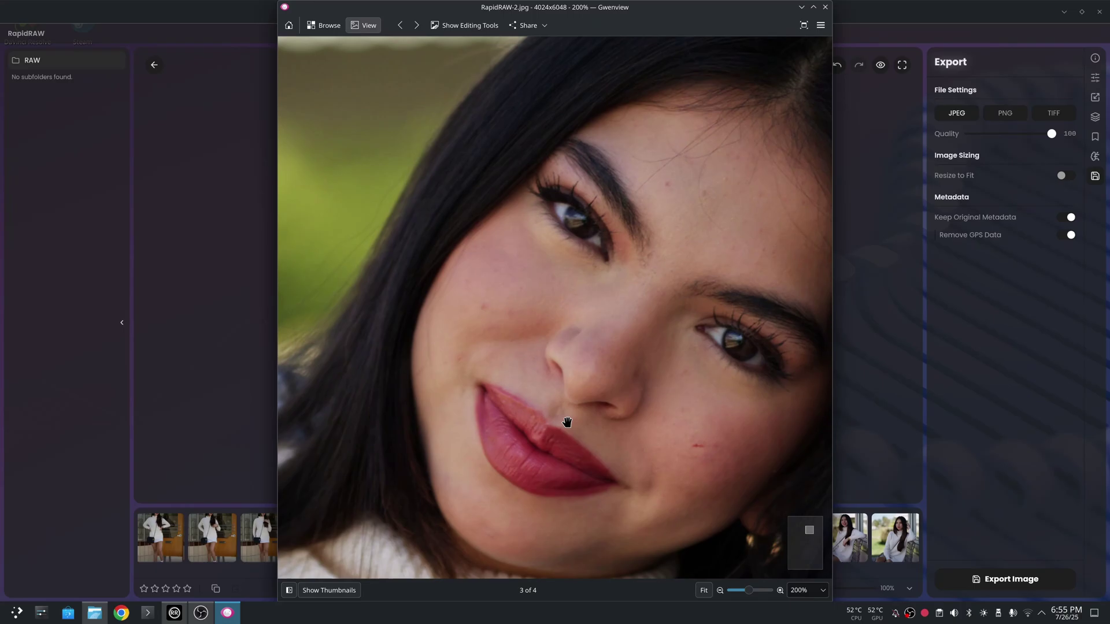
Return to 100%, maximize the viewer, pan across the face, then fit to width.
{"action": "left_click", "coordinate": [823, 590]}
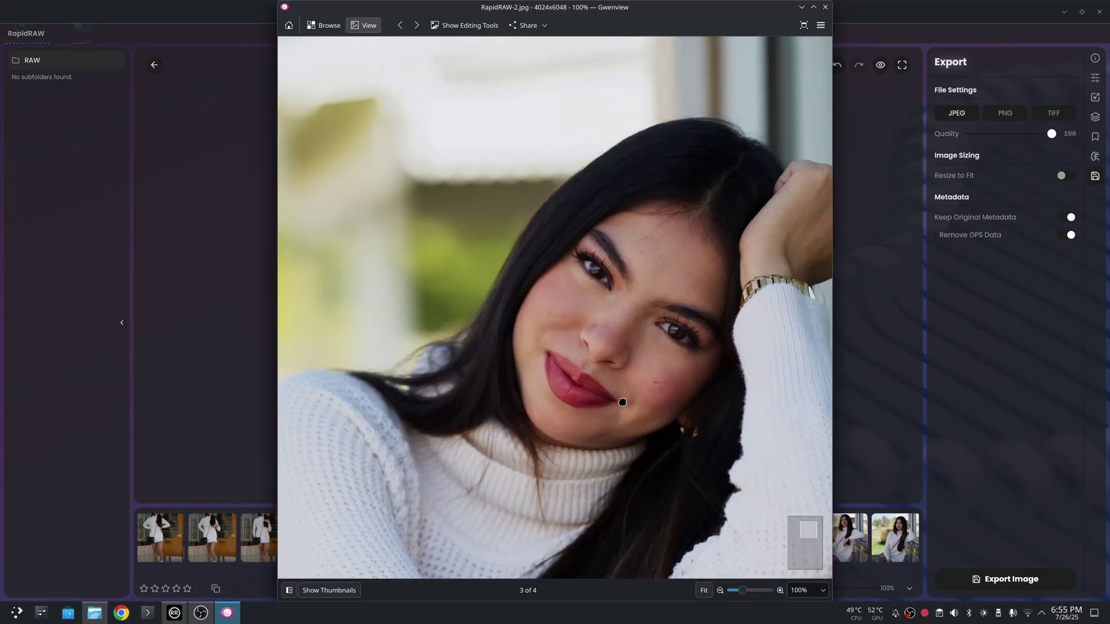
{"action": "left_click", "coordinate": [796, 517]}
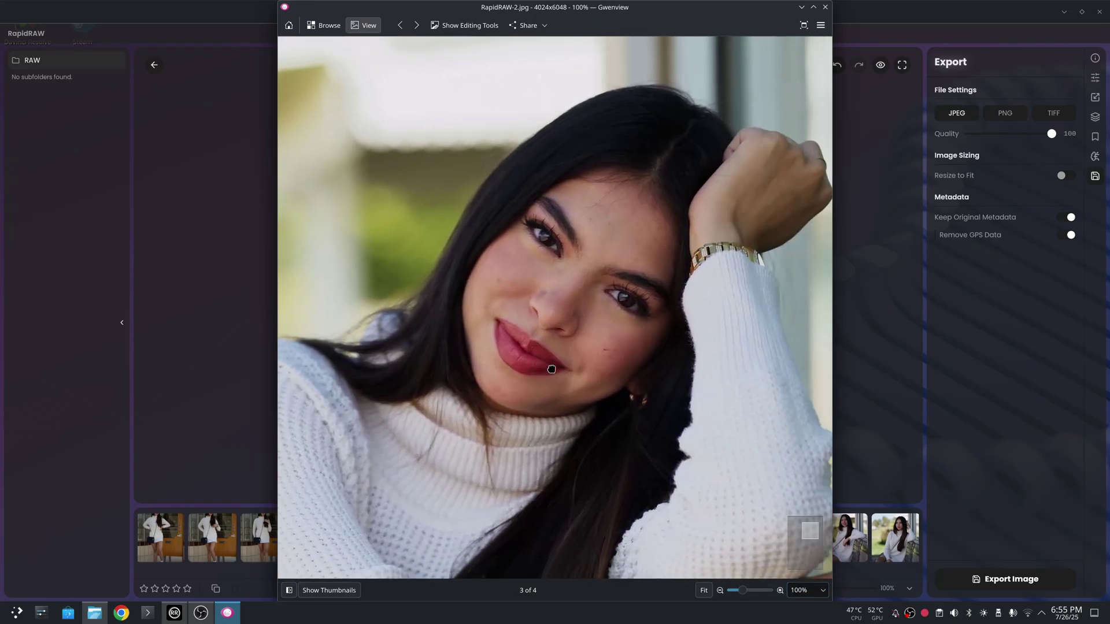
{"action": "key", "text": "super+Page_Up"}
{"action": "left_click_drag", "start_coordinate": [879, 294], "coordinate": [899, 339]}
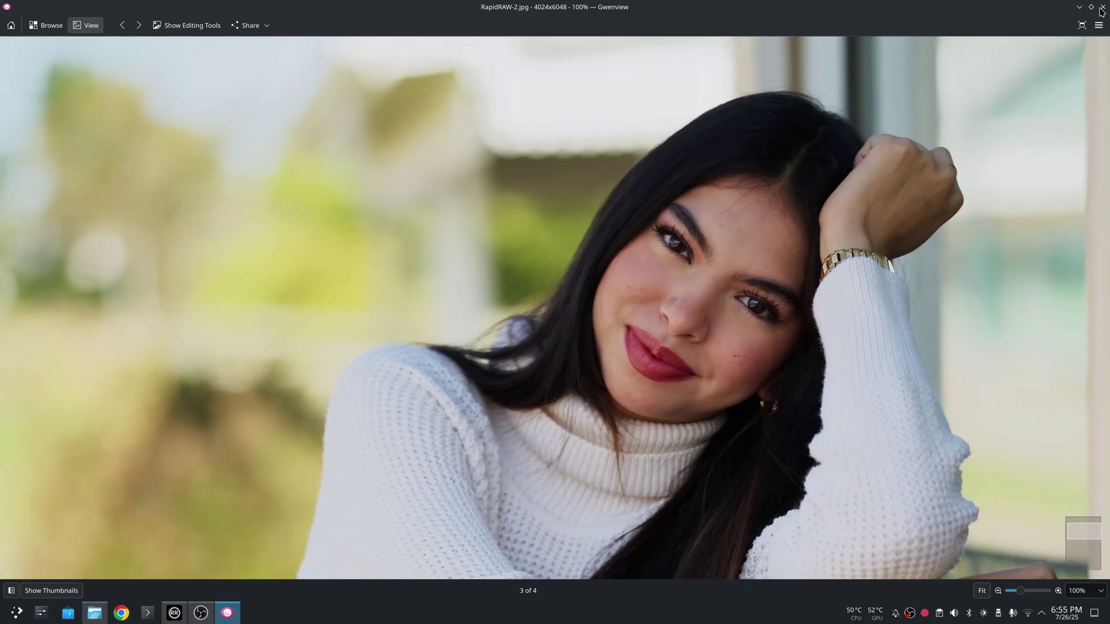
{"action": "scroll", "coordinate": [787, 316], "scroll_direction": "down", "scroll_amount": 5}
{"action": "scroll", "coordinate": [856, 217], "scroll_direction": "up", "scroll_amount": 3}
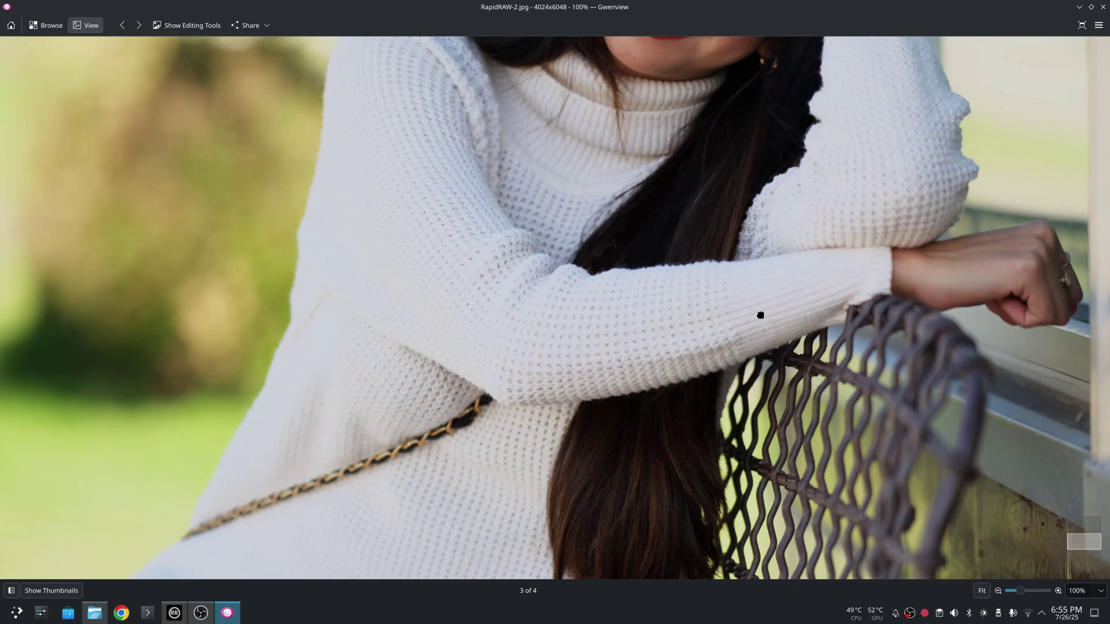
{"action": "key", "text": "shift+f"}
Close Gwenview and the file manager, then review photo 0037's adjustments in RapidRAW.
{"action": "left_click", "coordinate": [1103, 7]}
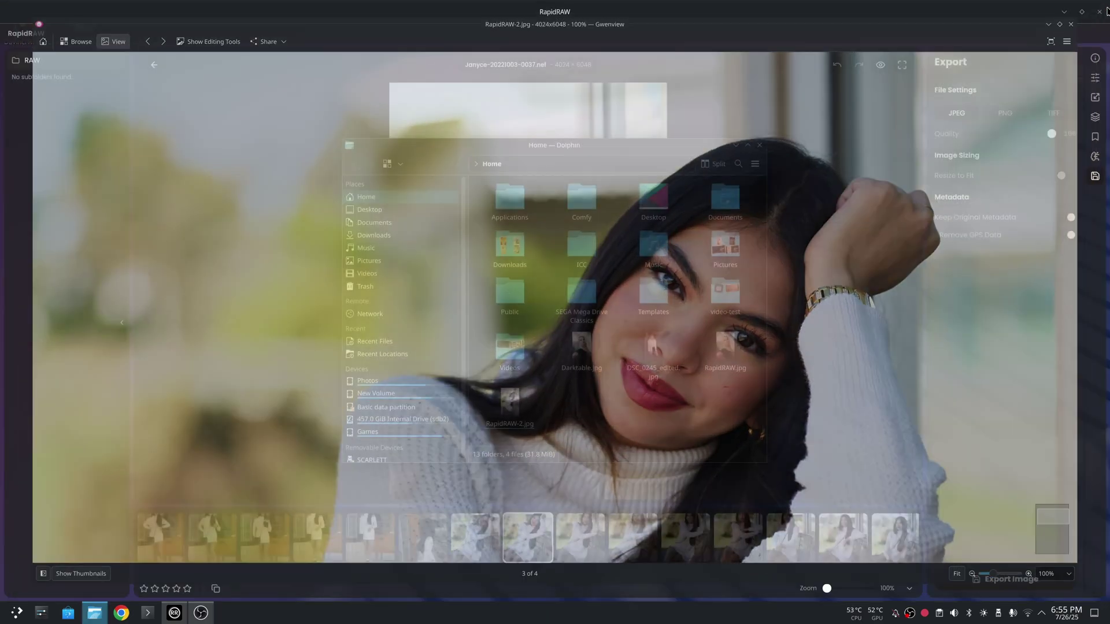
{"action": "left_click", "coordinate": [759, 145]}
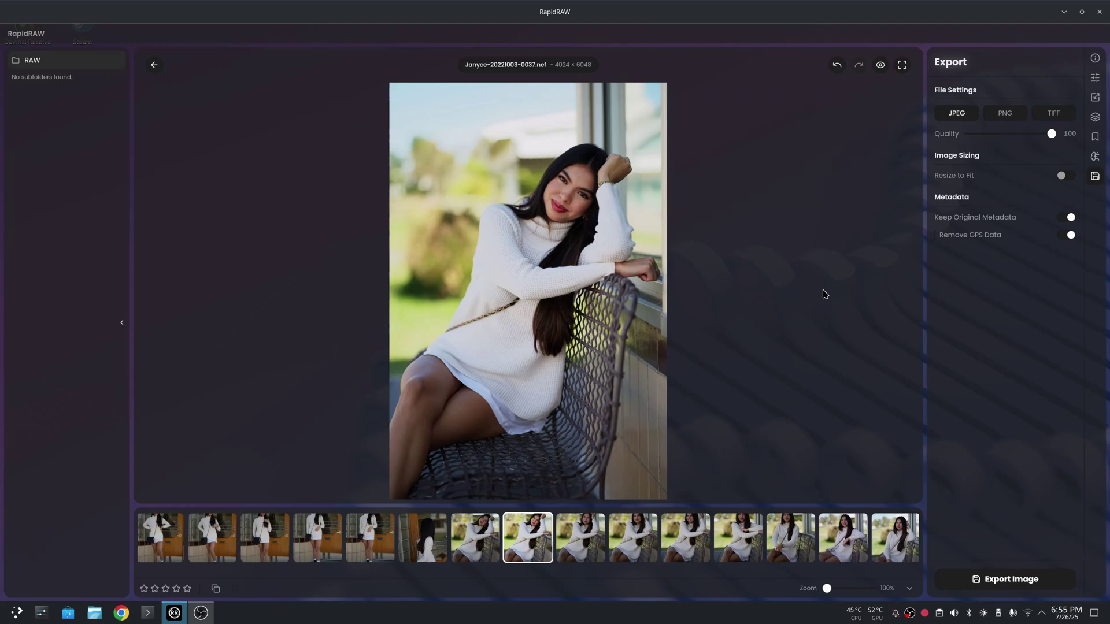
{"action": "left_click", "coordinate": [1094, 78]}
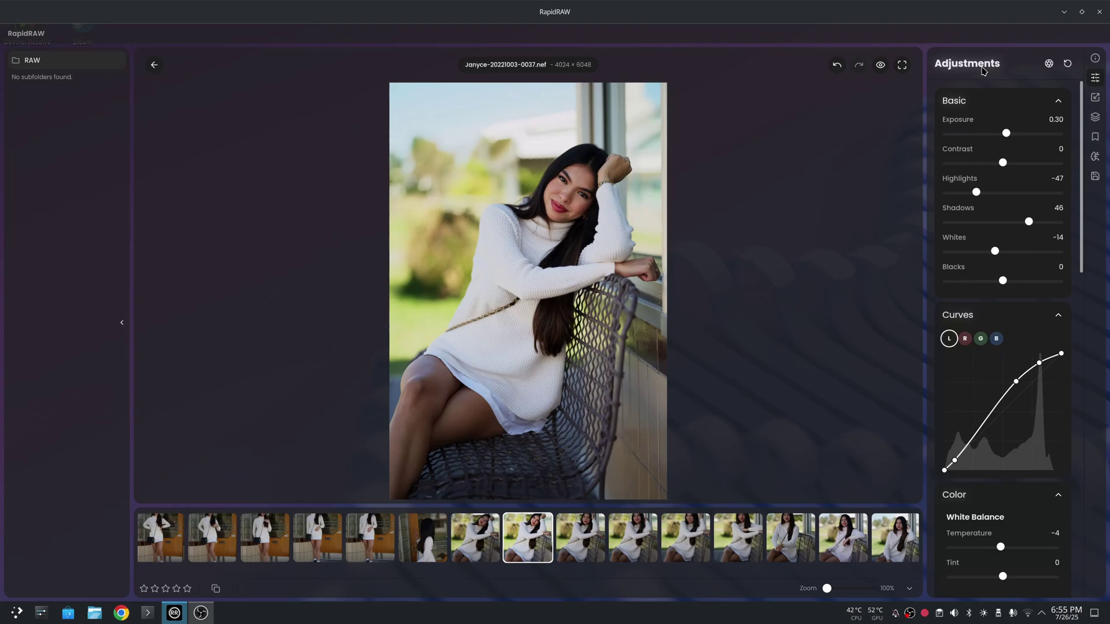
{"action": "scroll", "coordinate": [1074, 469], "scroll_direction": "down", "scroll_amount": 5}
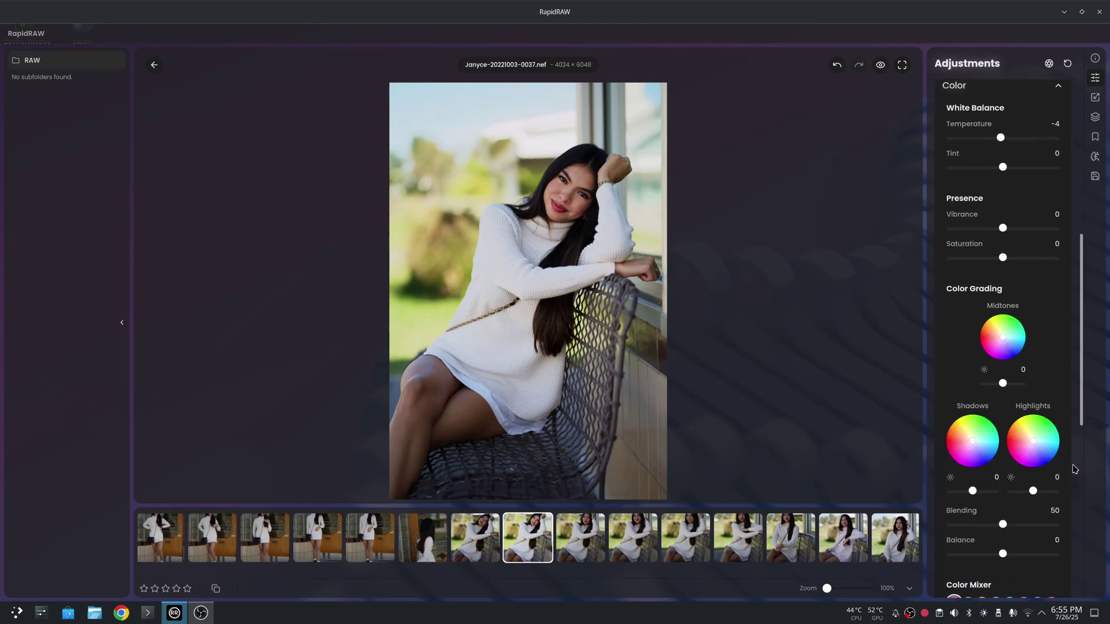
{"action": "scroll", "coordinate": [1074, 469], "scroll_direction": "up", "scroll_amount": 1}
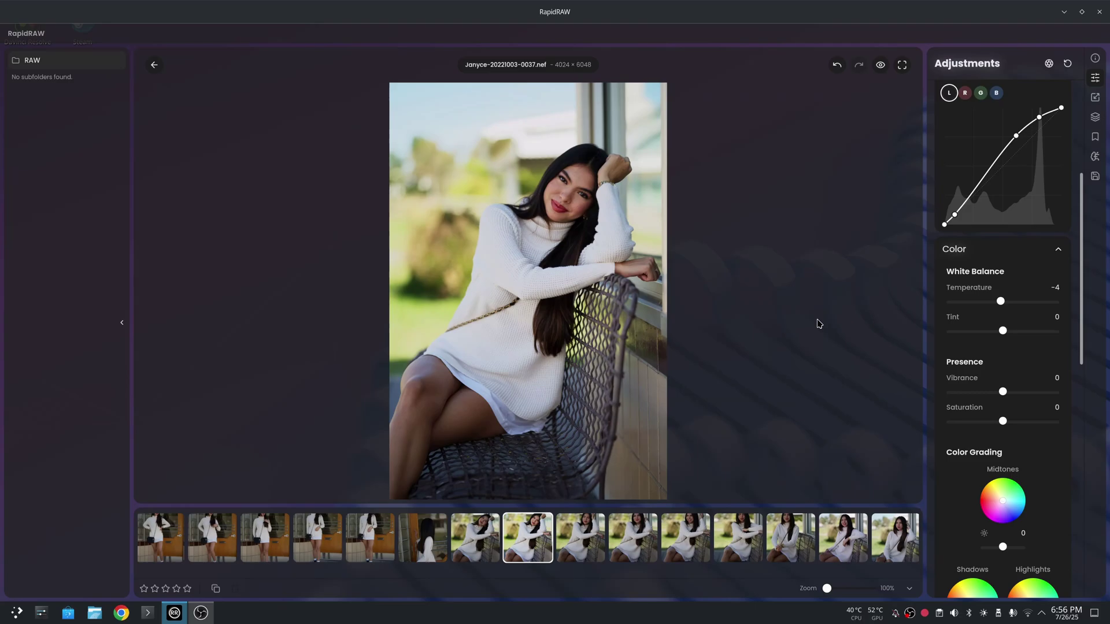
Launch Firefox, open the RapidRAW v1.3.0 release page and scroll toward its assets.
{"action": "left_click", "coordinate": [17, 613]}
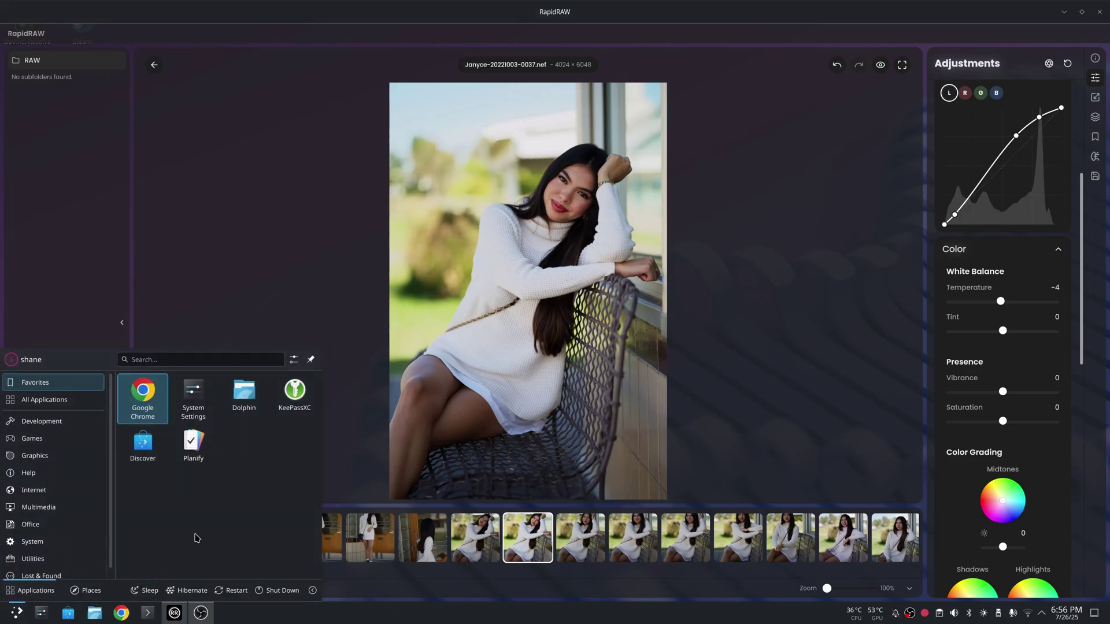
{"action": "left_click", "coordinate": [726, 428]}
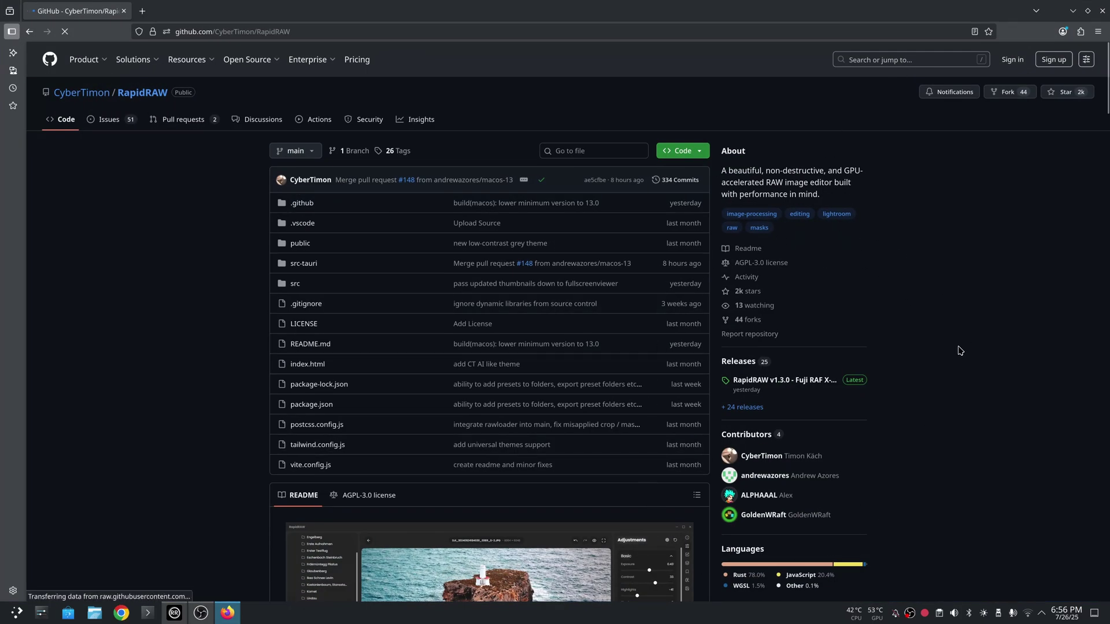
{"action": "left_click", "coordinate": [823, 383]}
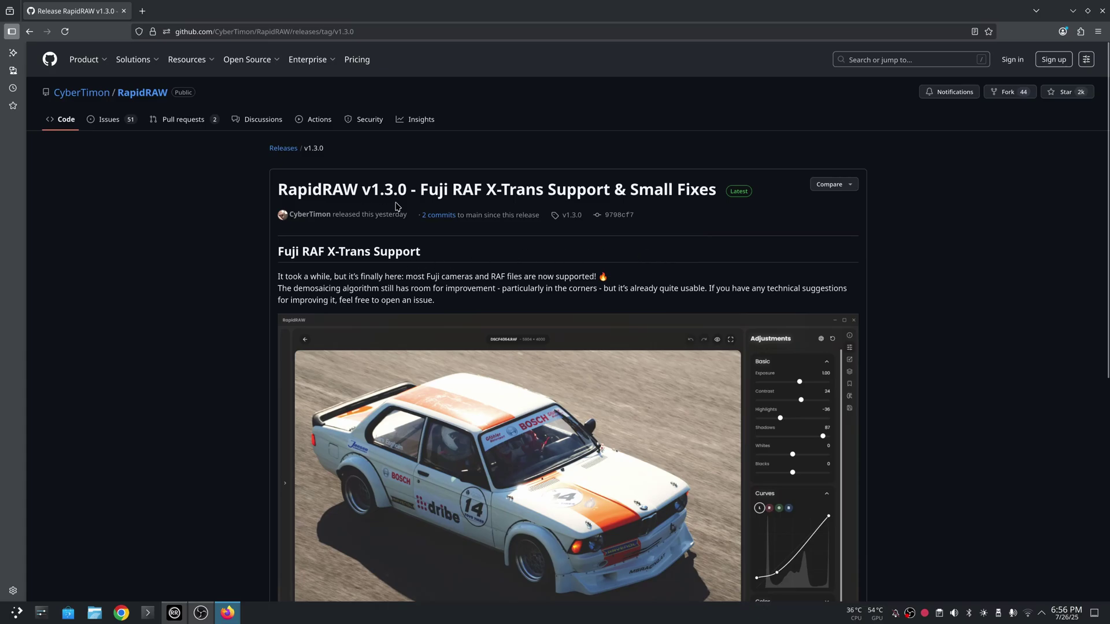
{"action": "scroll", "coordinate": [672, 266], "scroll_direction": "down", "scroll_amount": 2}
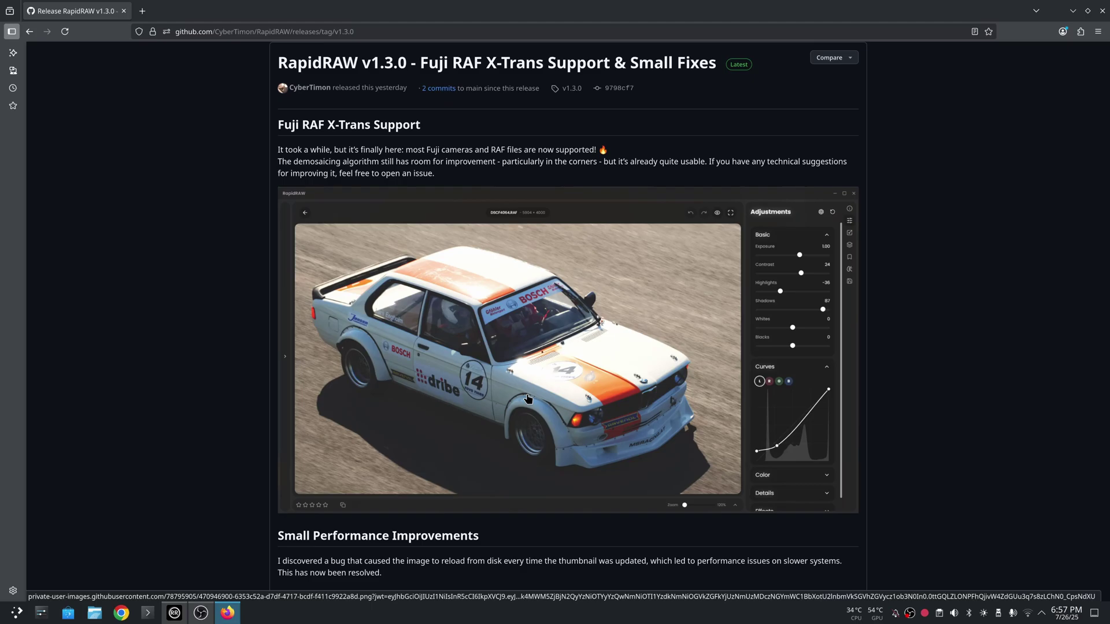
{"action": "scroll", "coordinate": [528, 398], "scroll_direction": "down", "scroll_amount": 3}
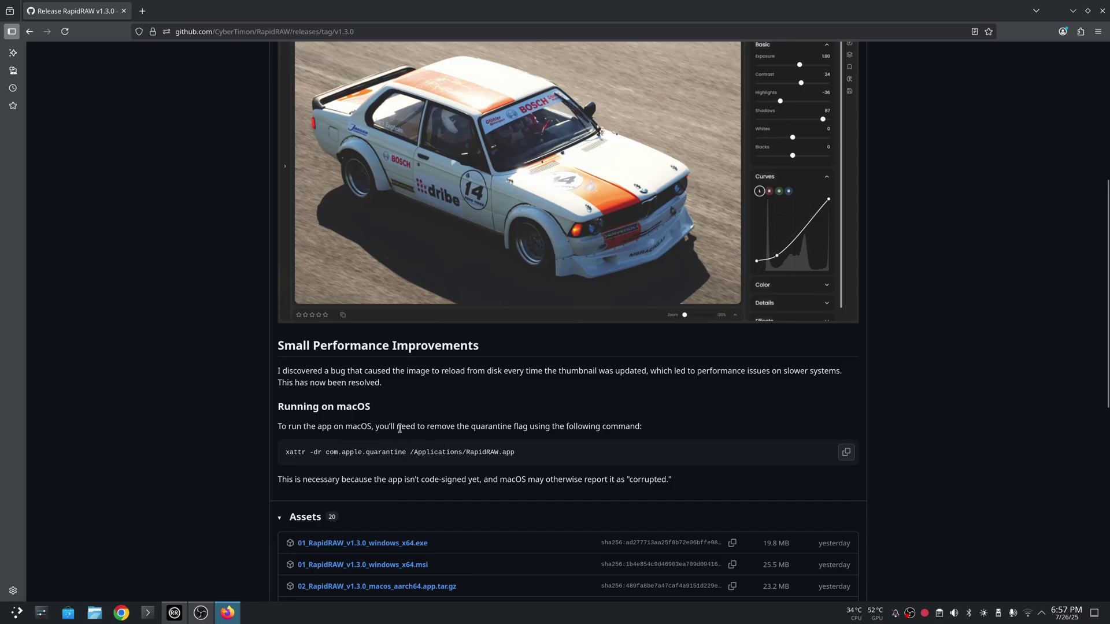
Download 03_RapidRAW_v1.3.0_ubuntu-24.04_amd64.AppImage from the release assets and dismiss the downloads panel.
{"action": "scroll", "coordinate": [396, 426], "scroll_direction": "down", "scroll_amount": 3}
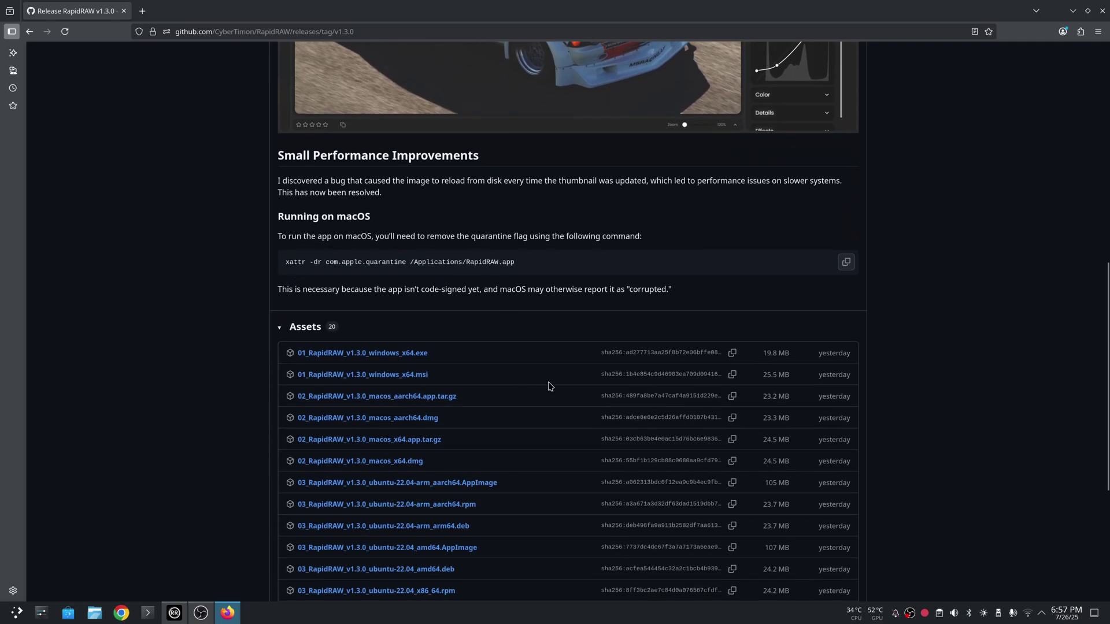
{"action": "scroll", "coordinate": [550, 386], "scroll_direction": "down", "scroll_amount": 3}
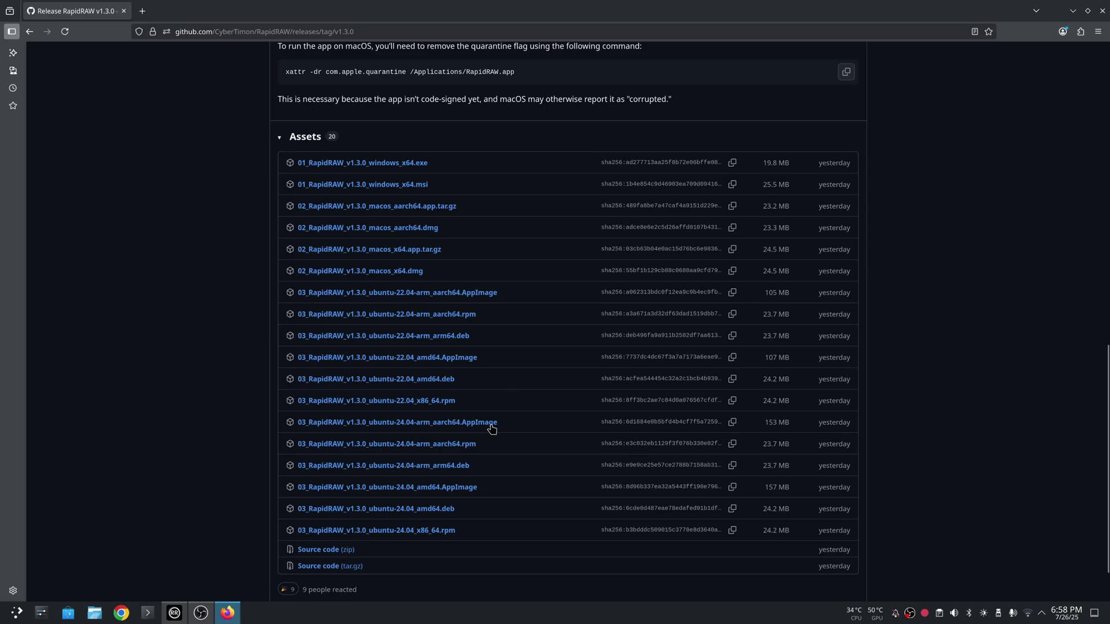
{"action": "left_click", "coordinate": [437, 492]}
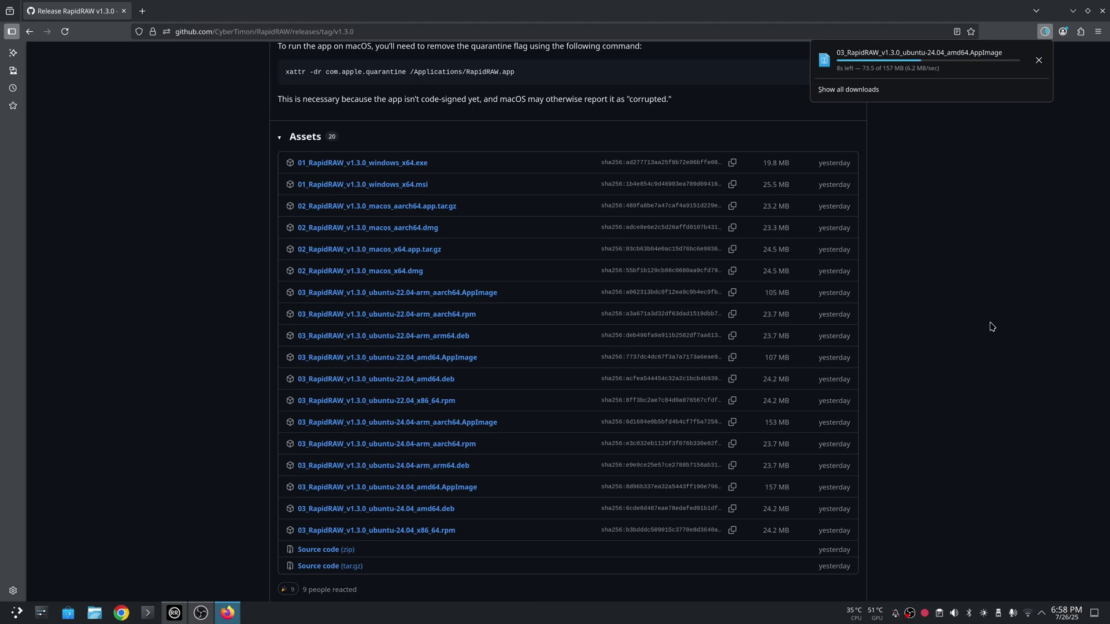
{"action": "left_click", "coordinate": [981, 371]}
{"action": "scroll", "coordinate": [976, 381], "scroll_direction": "up", "scroll_amount": 15}
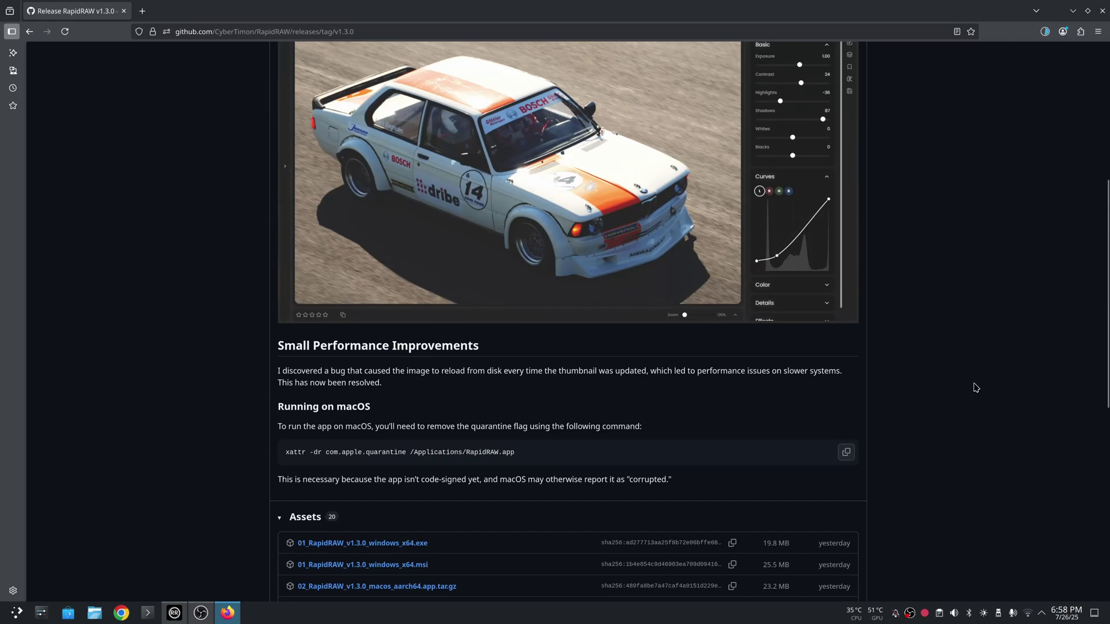
Return to the CyberTimon/RapidRAW repository page and scroll its README down to Key Features.
{"action": "key", "text": "alt+Left"}
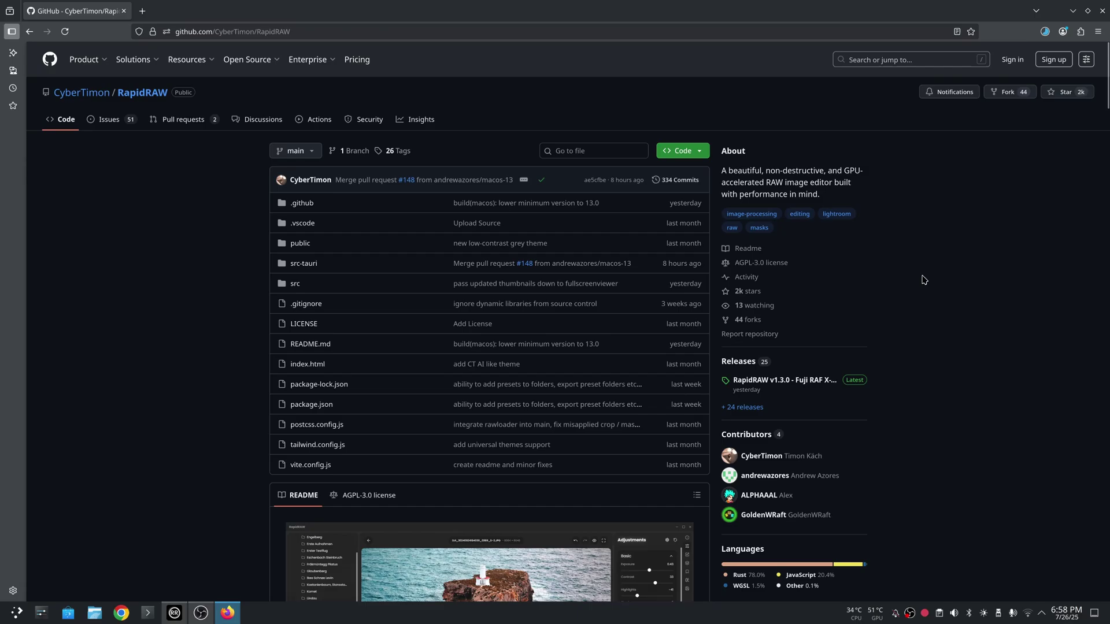
{"action": "scroll", "coordinate": [923, 277], "scroll_direction": "down", "scroll_amount": 4}
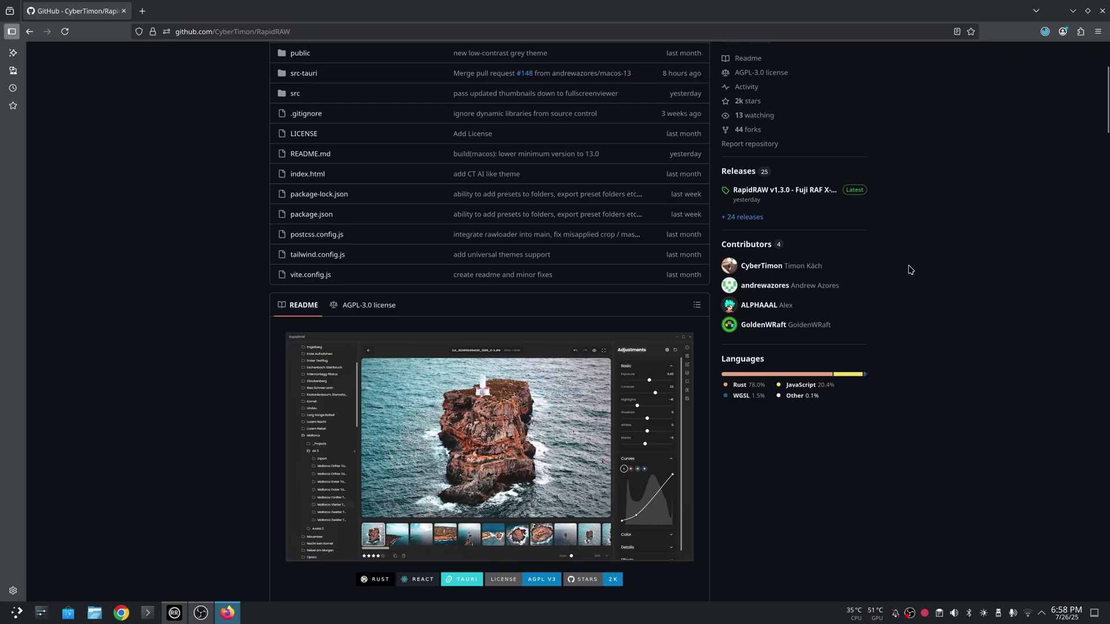
{"action": "scroll", "coordinate": [937, 297], "scroll_direction": "down", "scroll_amount": 2}
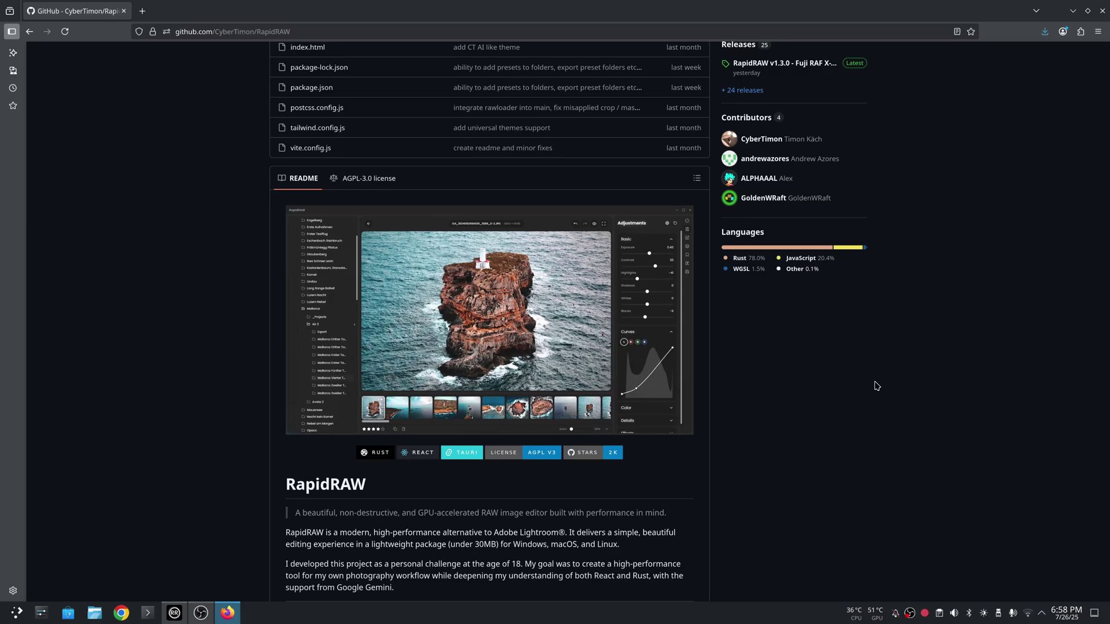
{"action": "scroll", "coordinate": [751, 376], "scroll_direction": "down", "scroll_amount": 5}
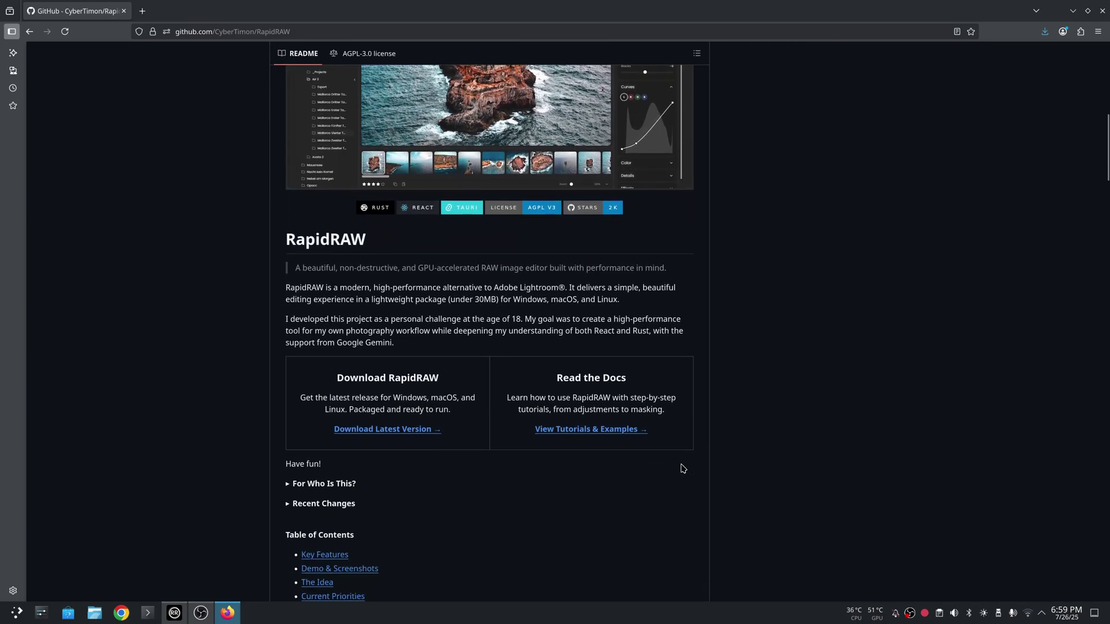
{"action": "scroll", "coordinate": [671, 430], "scroll_direction": "up", "scroll_amount": 4}
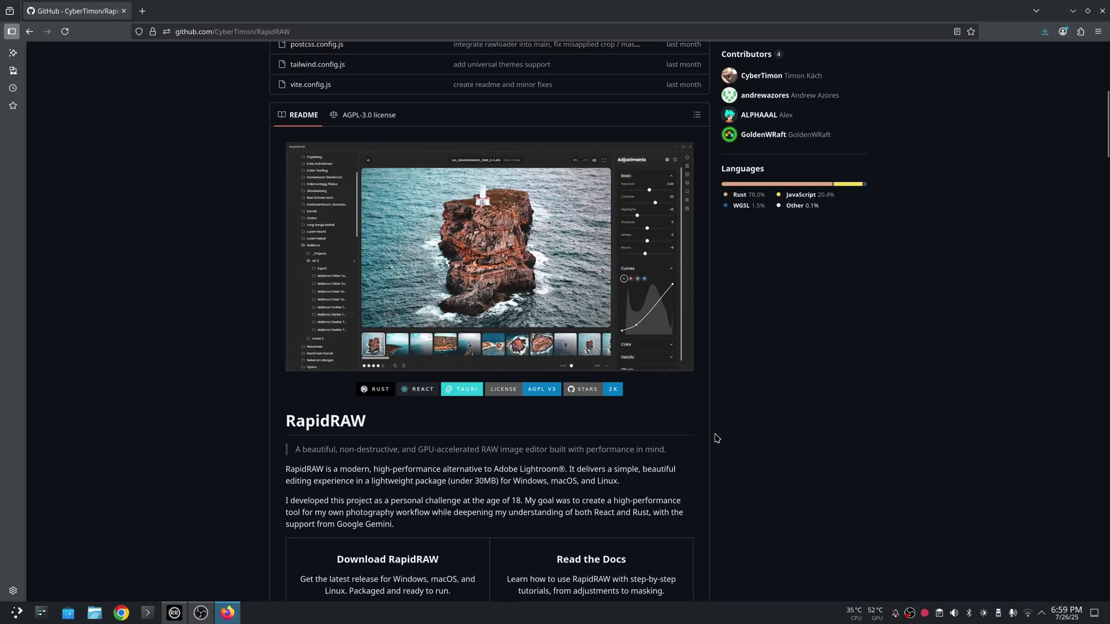
{"action": "scroll", "coordinate": [712, 438], "scroll_direction": "up", "scroll_amount": 4}
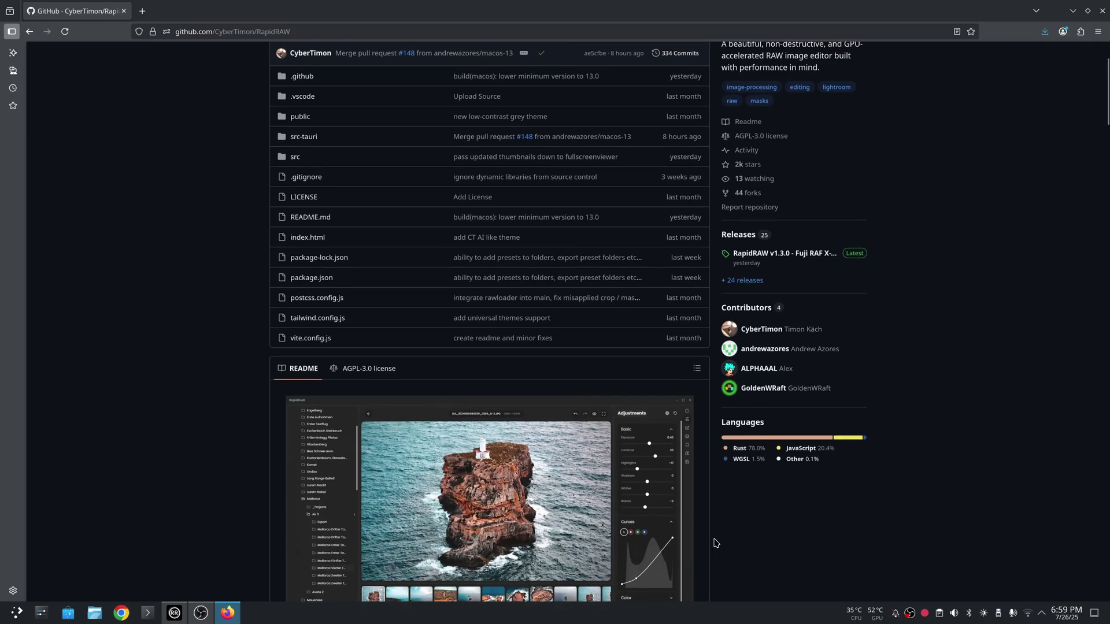
{"action": "scroll", "coordinate": [720, 537], "scroll_direction": "down", "scroll_amount": 2}
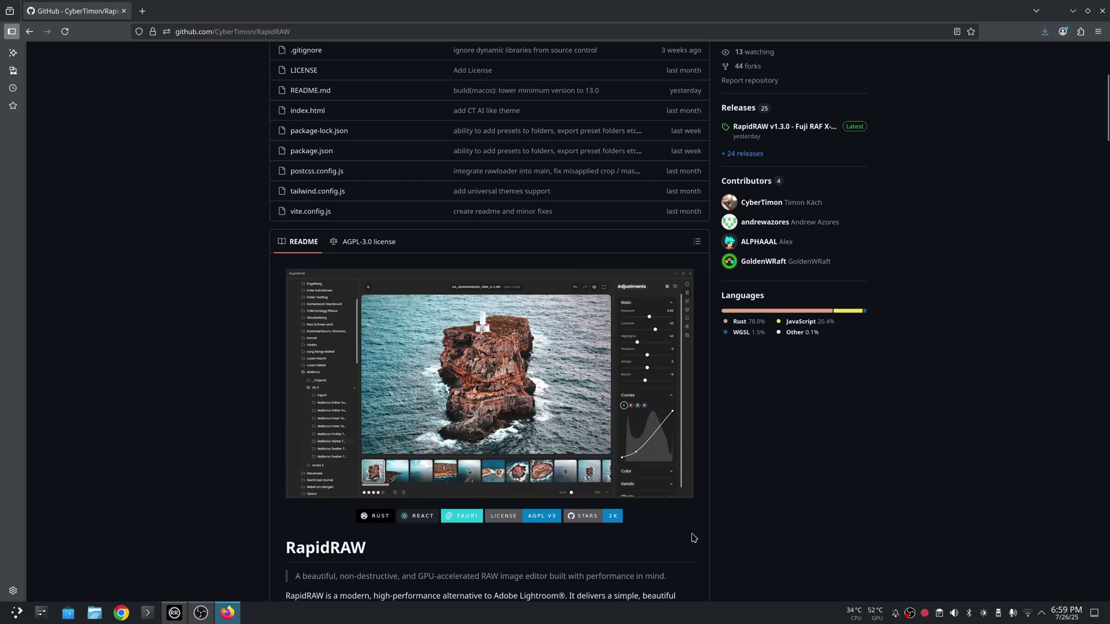
{"action": "scroll", "coordinate": [693, 538], "scroll_direction": "down", "scroll_amount": 2}
{"action": "scroll", "coordinate": [694, 538], "scroll_direction": "down", "scroll_amount": 4}
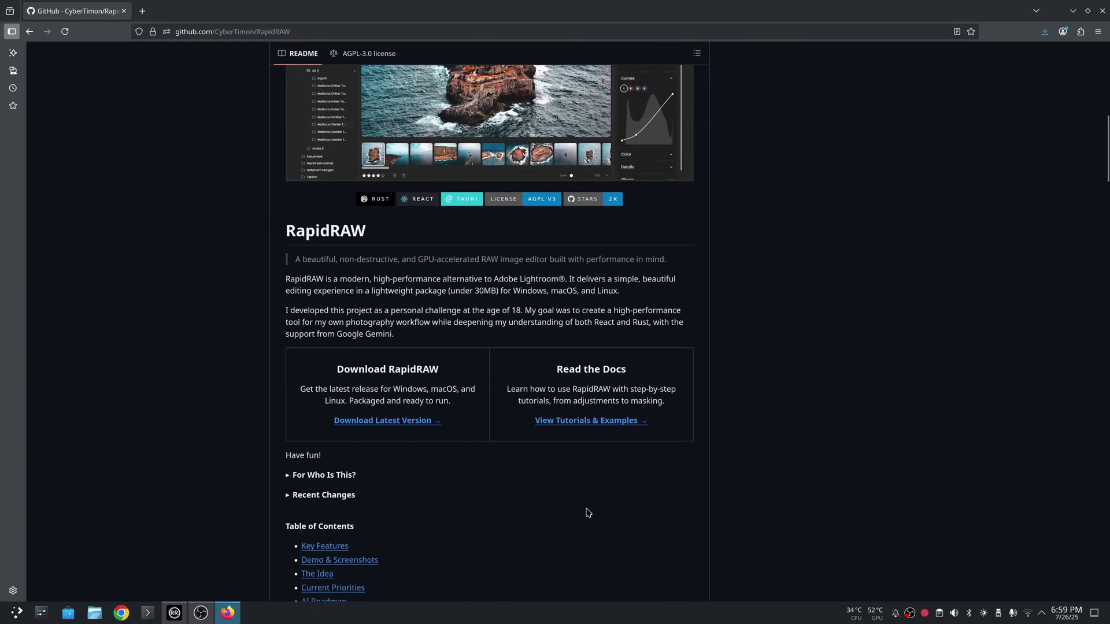
{"action": "scroll", "coordinate": [499, 511], "scroll_direction": "down", "scroll_amount": 9}
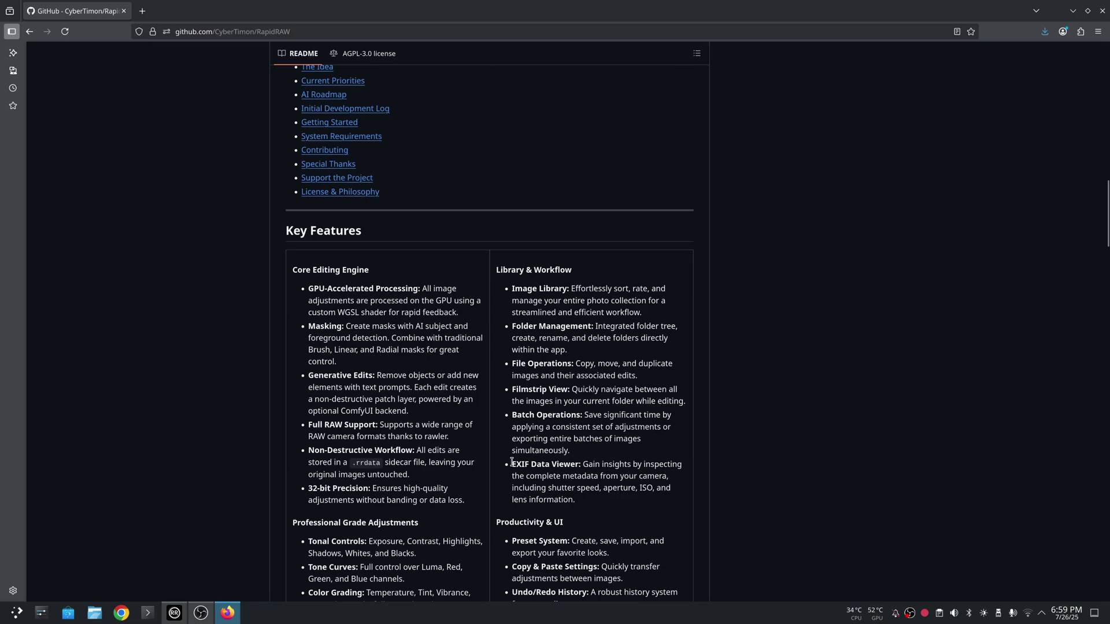
{"action": "scroll", "coordinate": [504, 471], "scroll_direction": "down", "scroll_amount": 2}
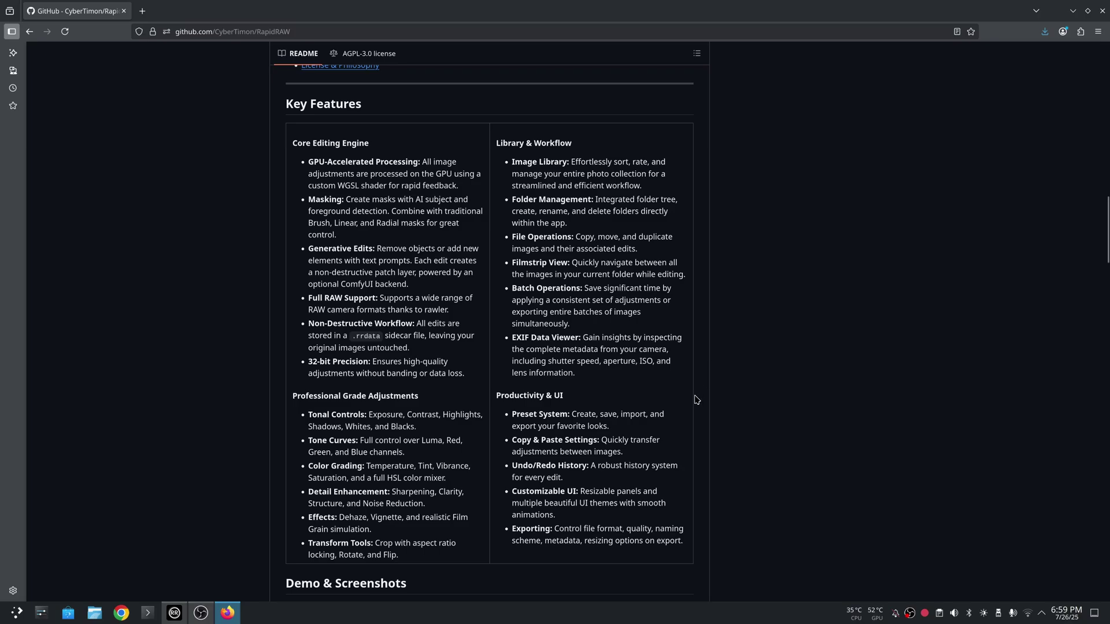
Scroll the README down to the Demo & Screenshots image grid.
{"action": "scroll", "coordinate": [697, 397], "scroll_direction": "down", "scroll_amount": 6}
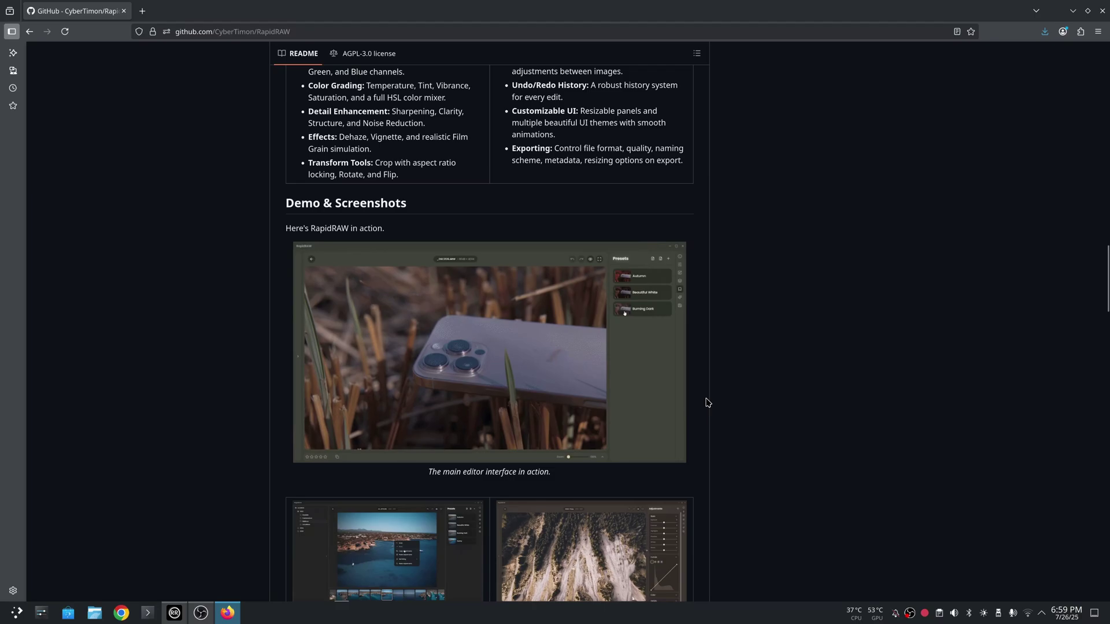
{"action": "scroll", "coordinate": [696, 405], "scroll_direction": "down", "scroll_amount": 2}
{"action": "scroll", "coordinate": [696, 405], "scroll_direction": "down", "scroll_amount": 1}
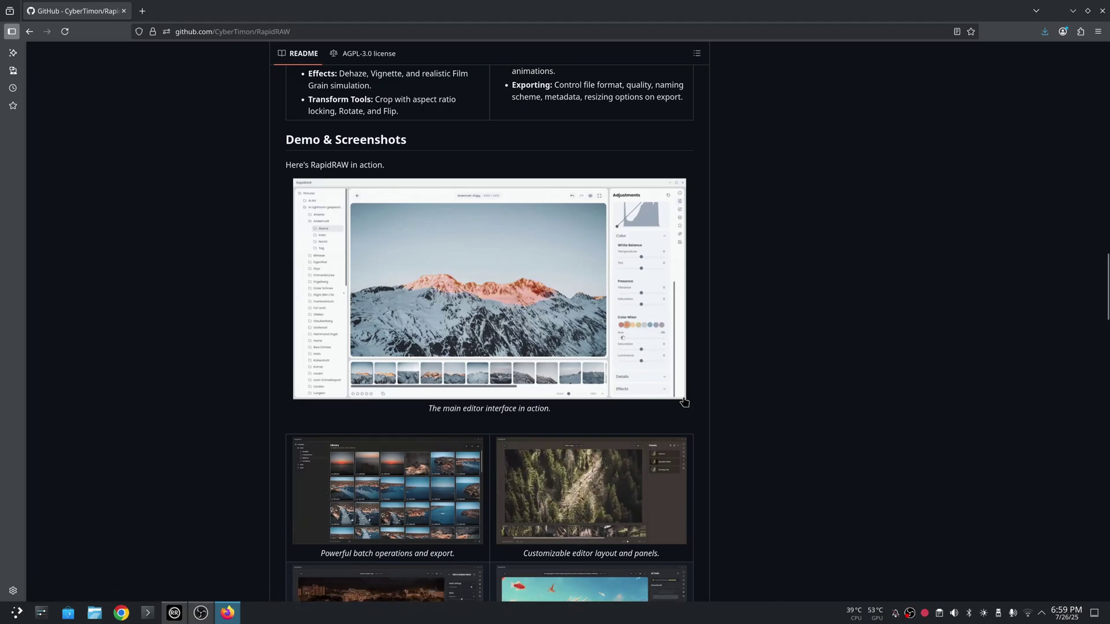
{"action": "scroll", "coordinate": [706, 439], "scroll_direction": "down", "scroll_amount": 3}
{"action": "scroll", "coordinate": [706, 439], "scroll_direction": "down", "scroll_amount": 5}
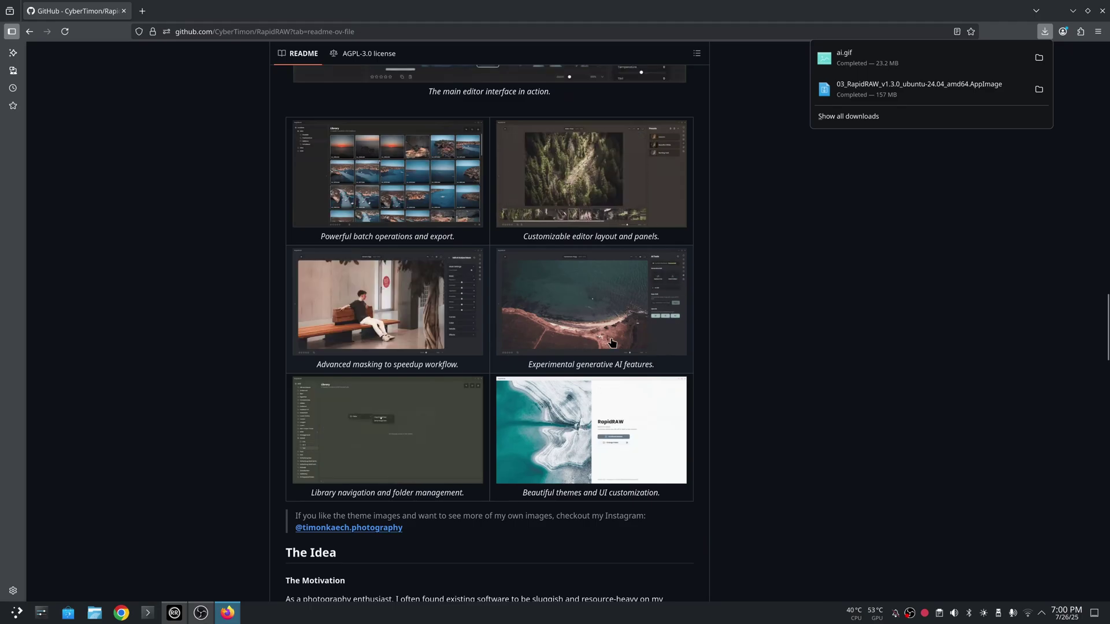
Scroll the README down through License & Philosophy to the page footer.
{"action": "scroll", "coordinate": [579, 435], "scroll_direction": "down", "scroll_amount": 5}
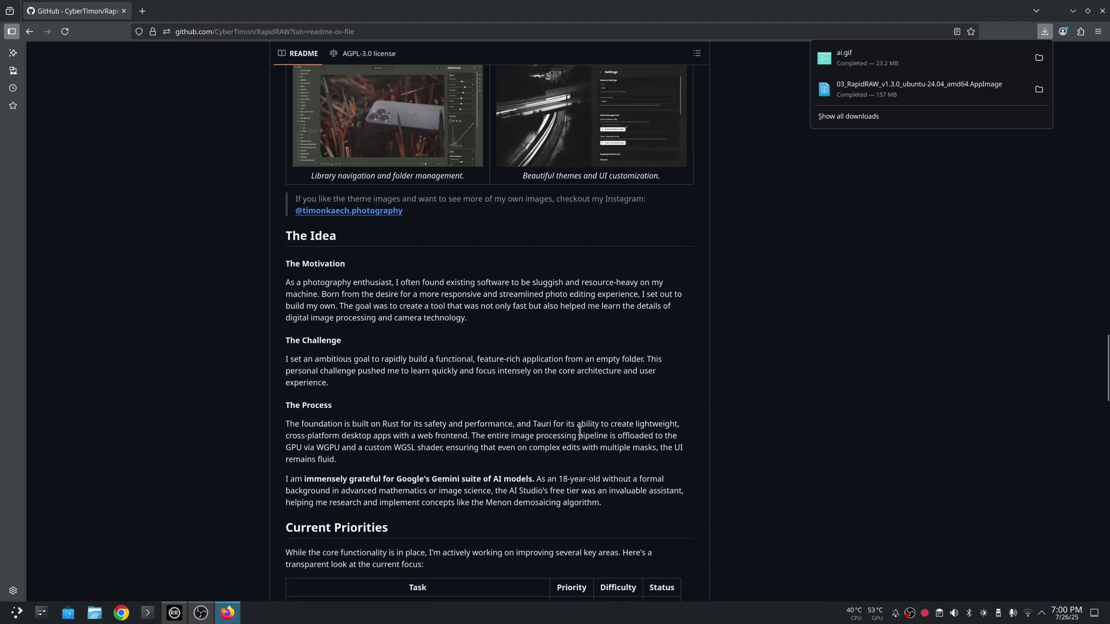
{"action": "scroll", "coordinate": [580, 430], "scroll_direction": "down", "scroll_amount": 1}
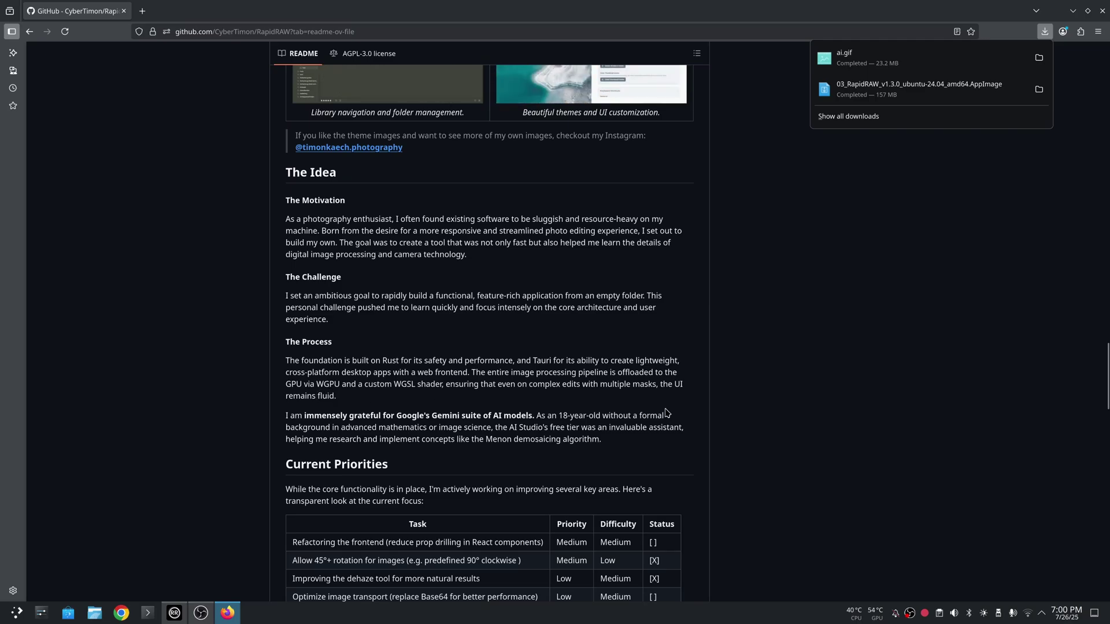
{"action": "scroll", "coordinate": [665, 413], "scroll_direction": "down", "scroll_amount": 4}
{"action": "scroll", "coordinate": [689, 437], "scroll_direction": "down", "scroll_amount": 1}
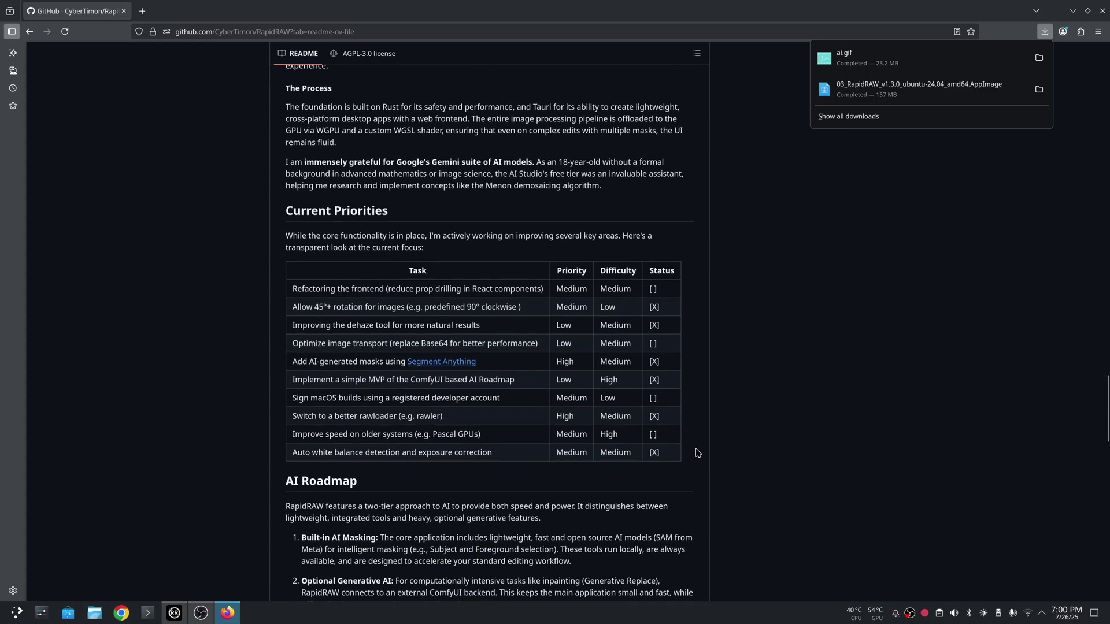
{"action": "scroll", "coordinate": [697, 452], "scroll_direction": "down", "scroll_amount": 1}
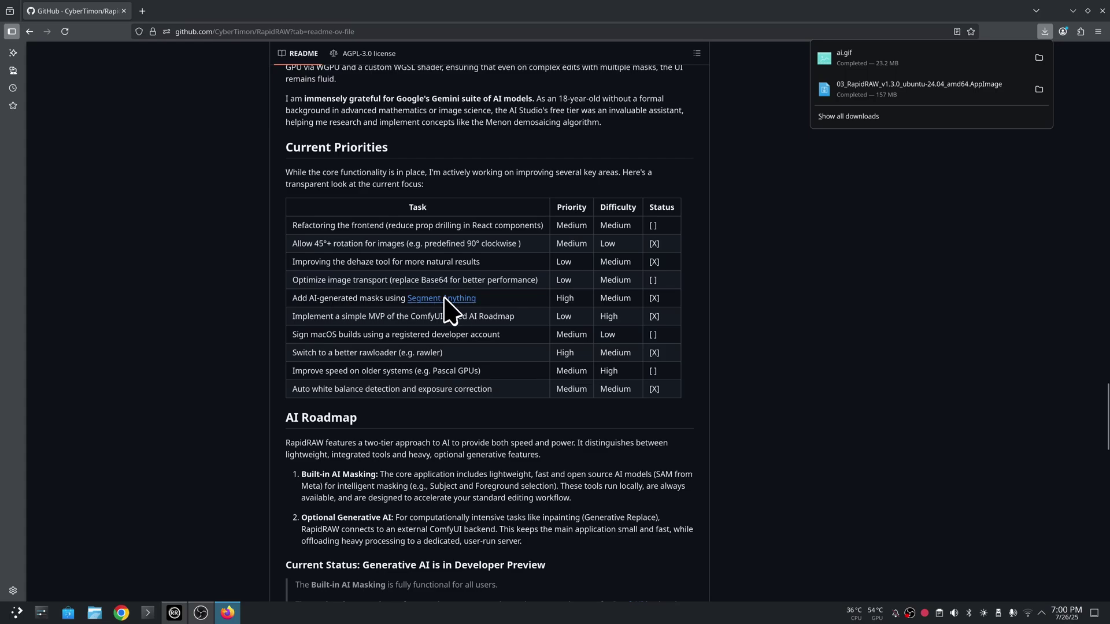
{"action": "scroll", "coordinate": [575, 426], "scroll_direction": "down", "scroll_amount": 3}
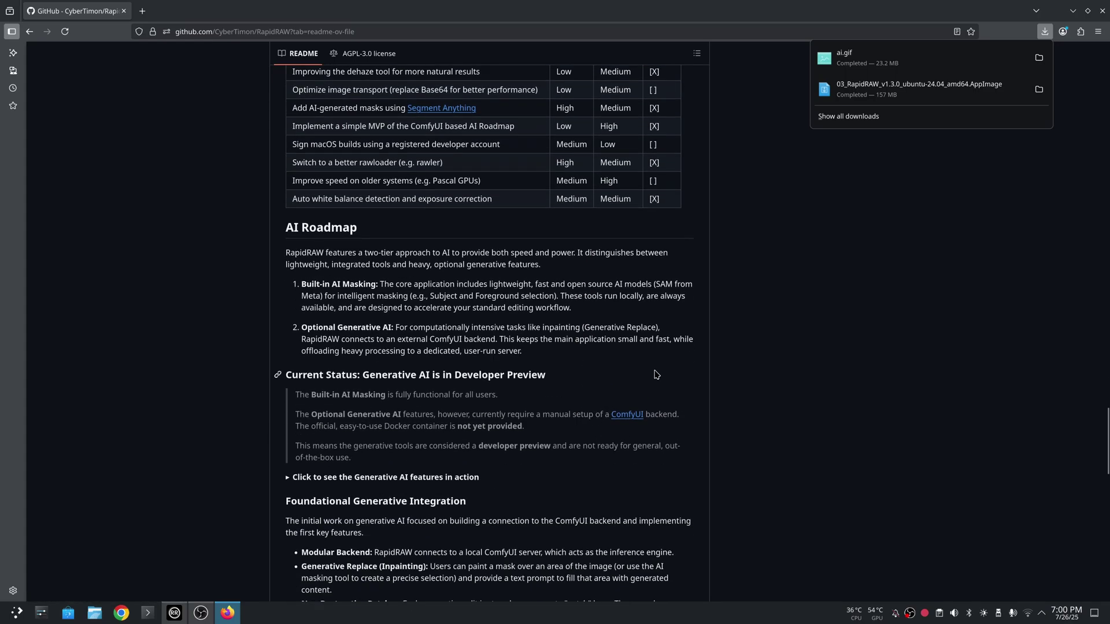
{"action": "scroll", "coordinate": [656, 389], "scroll_direction": "down", "scroll_amount": 6}
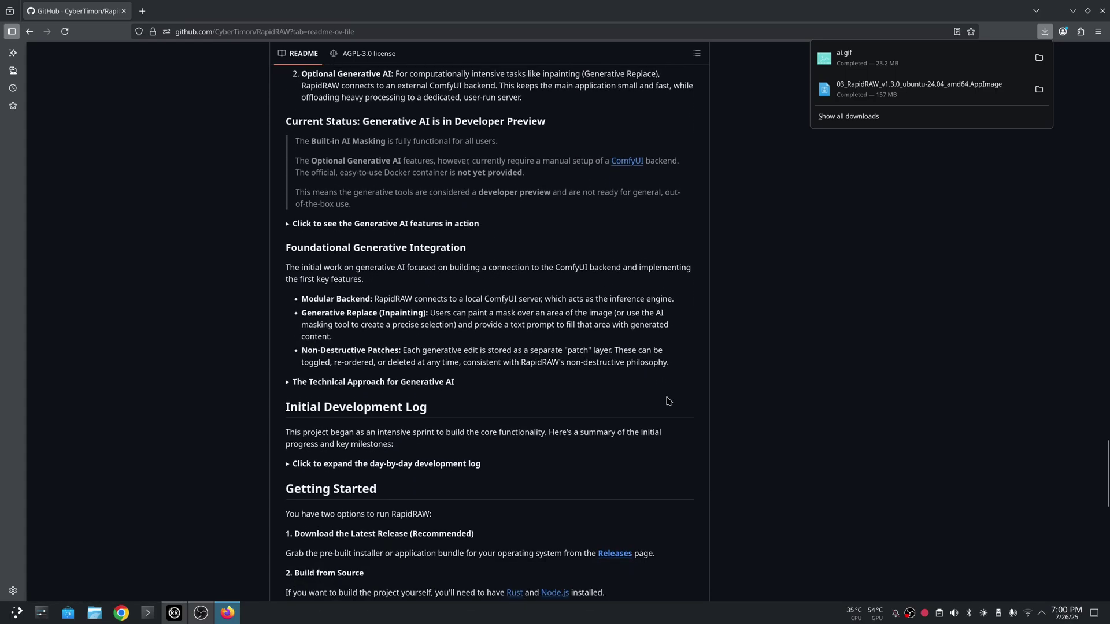
{"action": "scroll", "coordinate": [700, 378], "scroll_direction": "down", "scroll_amount": 7}
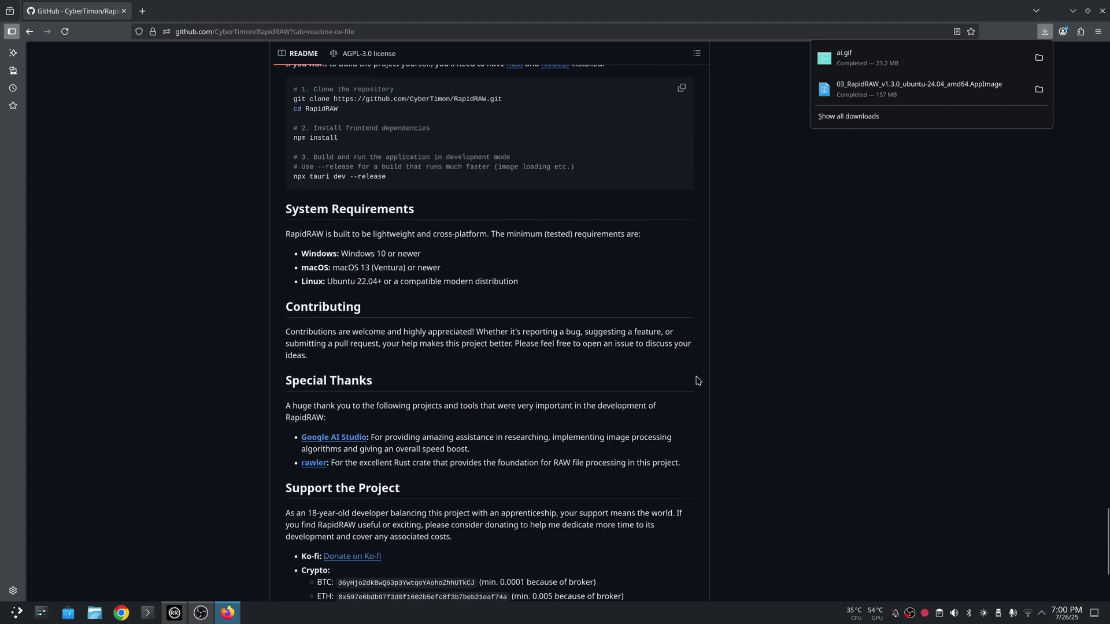
{"action": "scroll", "coordinate": [699, 380], "scroll_direction": "down", "scroll_amount": 3}
{"action": "scroll", "coordinate": [685, 399], "scroll_direction": "down", "scroll_amount": 3}
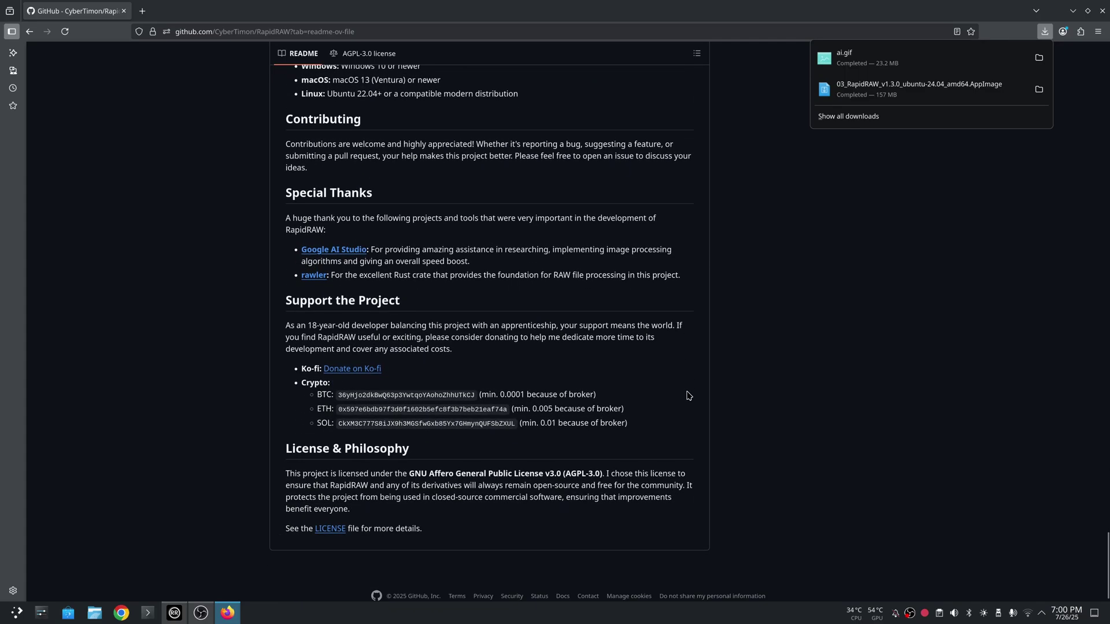
Scroll back up to the RapidRAW introduction and its Download/Docs boxes.
{"action": "scroll", "coordinate": [687, 440], "scroll_direction": "up", "scroll_amount": 20}
{"action": "scroll", "coordinate": [830, 416], "scroll_direction": "up", "scroll_amount": 10}
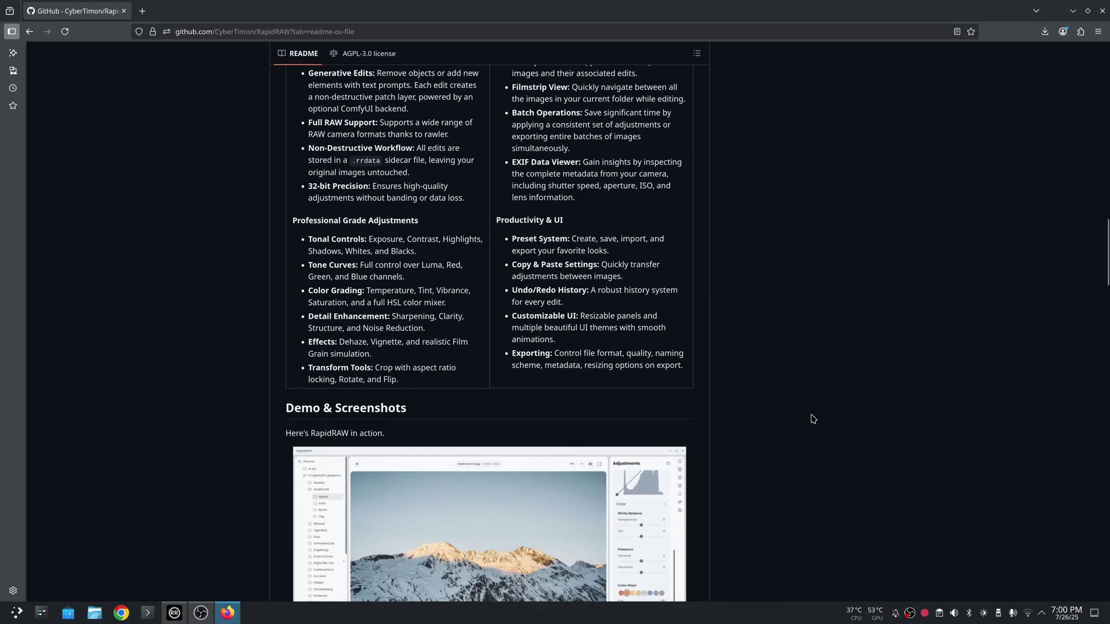
{"action": "scroll", "coordinate": [812, 418], "scroll_direction": "up", "scroll_amount": 10}
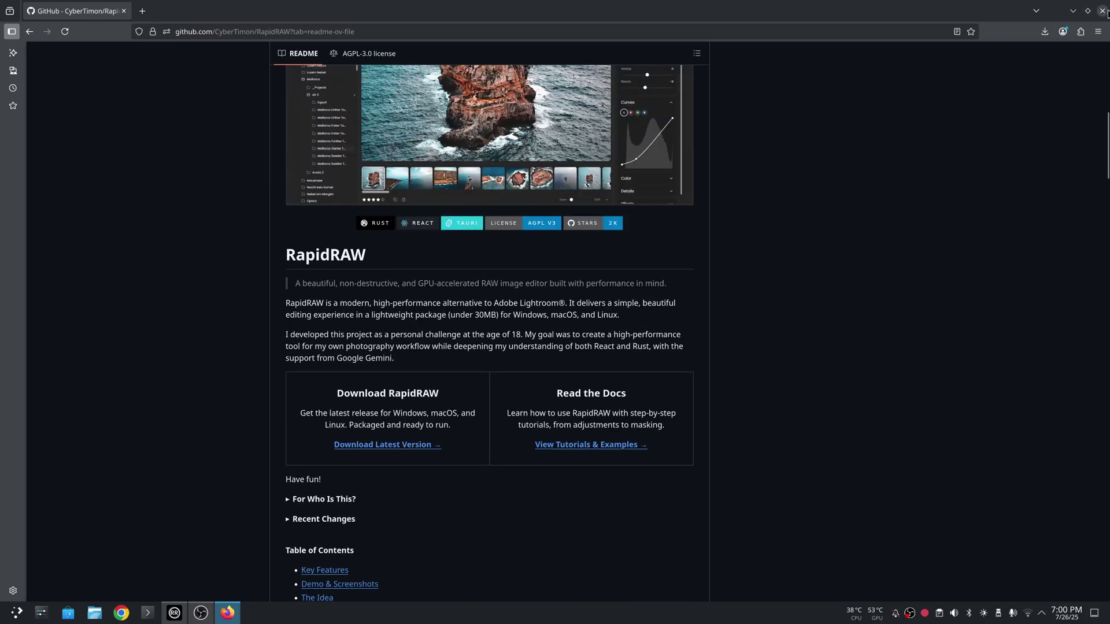
Close Firefox to bring the RapidRAW window with the 0037 portrait back to the front.
{"action": "left_click", "coordinate": [1102, 12]}
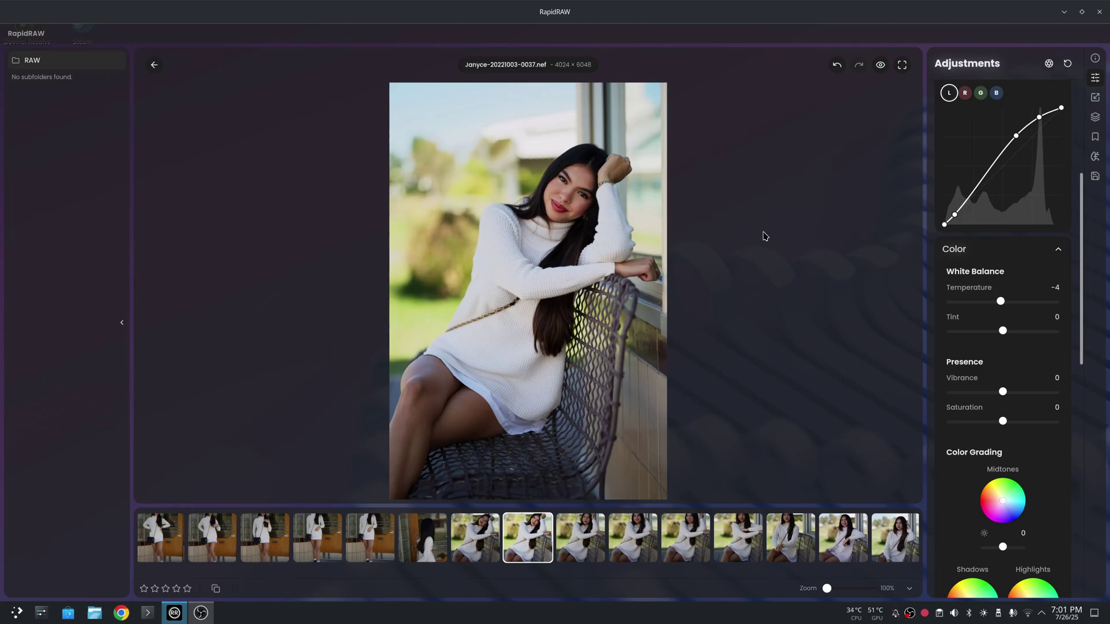
Collapse the Color and Details groups in the Adjustments panel.
{"action": "left_click", "coordinate": [1027, 255]}
{"action": "left_click", "coordinate": [1013, 279]}
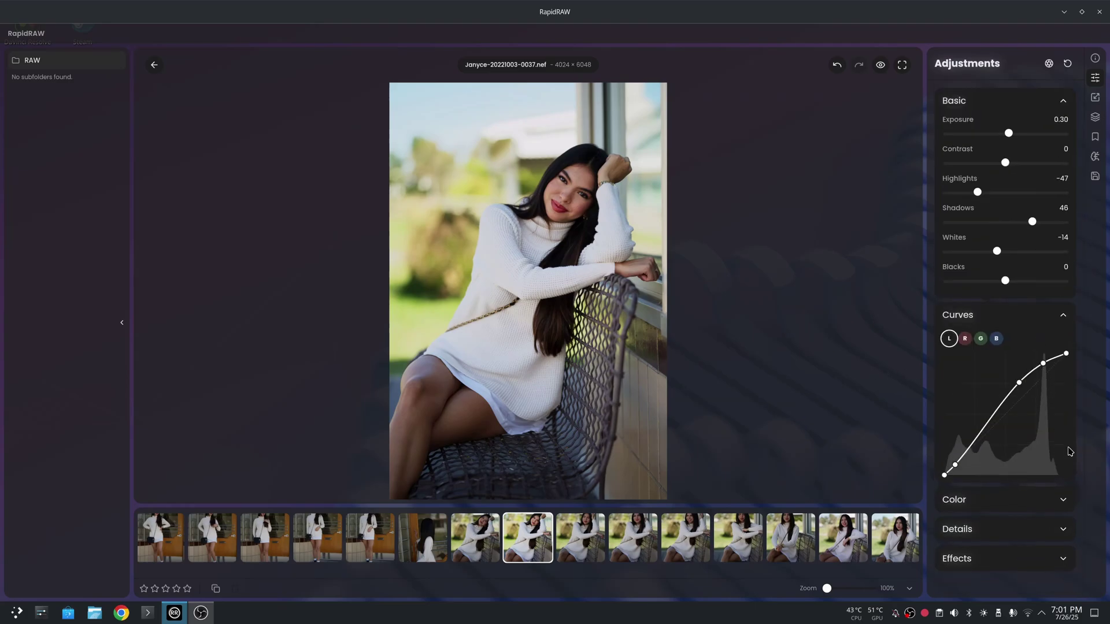